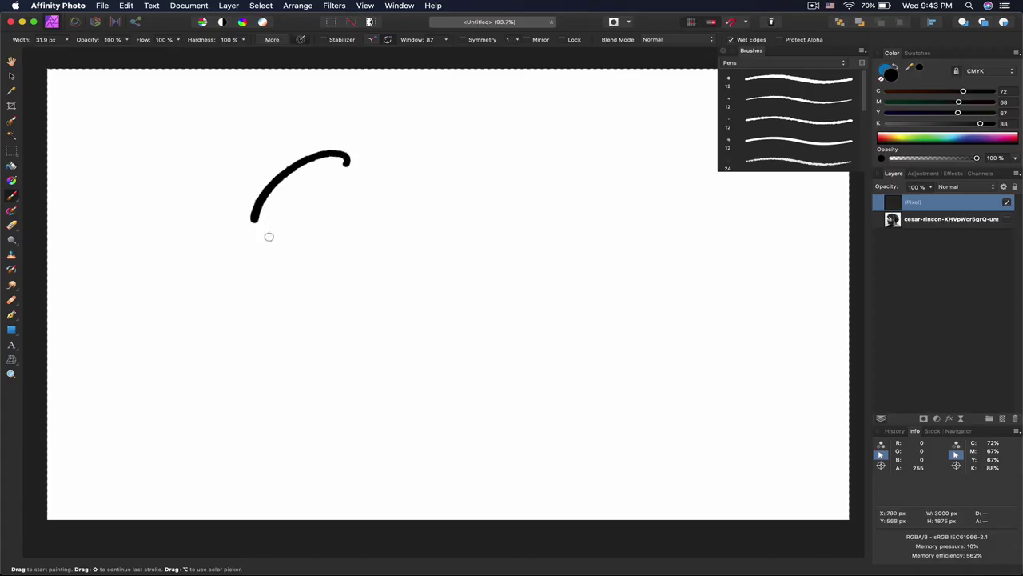
Step: Handwrite 'OK Lets Go' with extra scribbles on the pixel layer, then delete all the strokes
mouse_move(412, 148)
mouse_down()
mouse_move(369, 192)
mouse_move(450, 204)
mouse_up()
mouse_move(341, 256)
mouse_down()
mouse_move(485, 251)
mouse_move(472, 306)
mouse_move(440, 250)
mouse_move(461, 280)
mouse_move(449, 276)
mouse_move(447, 235)
mouse_move(444, 337)
mouse_move(415, 385)
mouse_move(479, 349)
mouse_move(509, 268)
mouse_move(511, 396)
mouse_up()
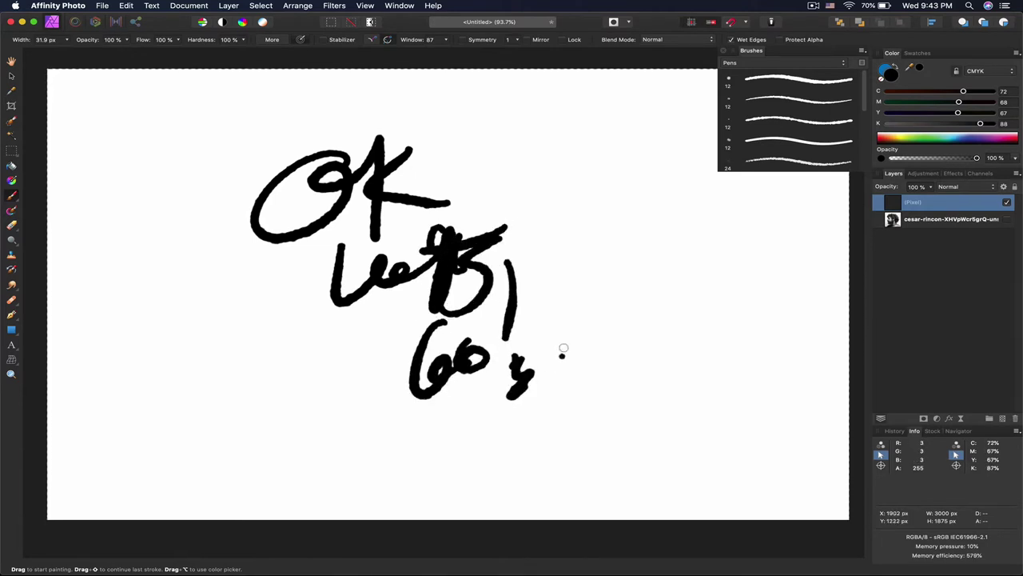
drag(532, 352, 632, 320)
mouse_move(512, 255)
mouse_down()
mouse_move(549, 257)
mouse_move(532, 296)
mouse_move(604, 323)
mouse_up()
mouse_move(328, 210)
mouse_down()
mouse_move(326, 236)
mouse_move(606, 292)
mouse_up()
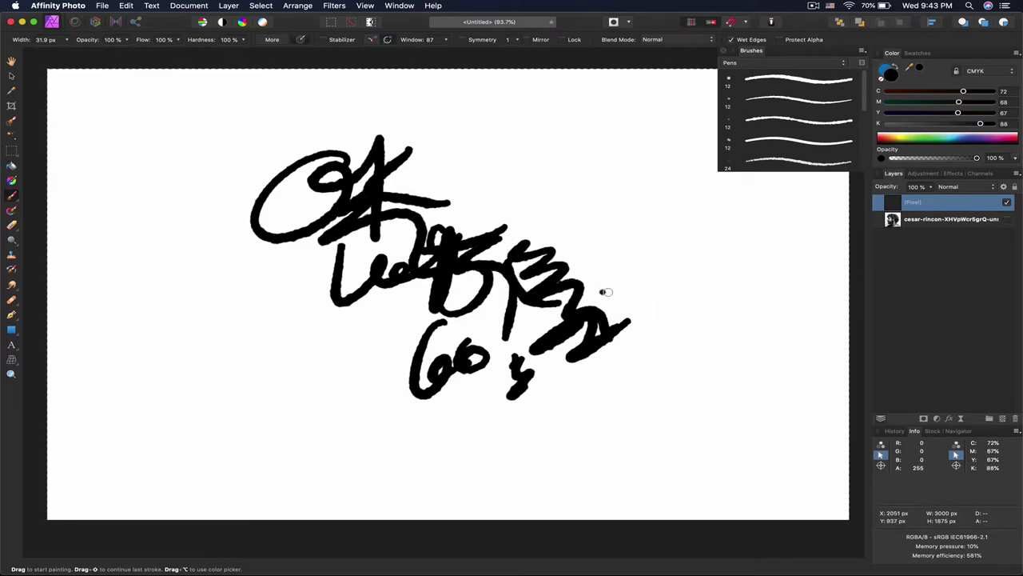
key(Delete)
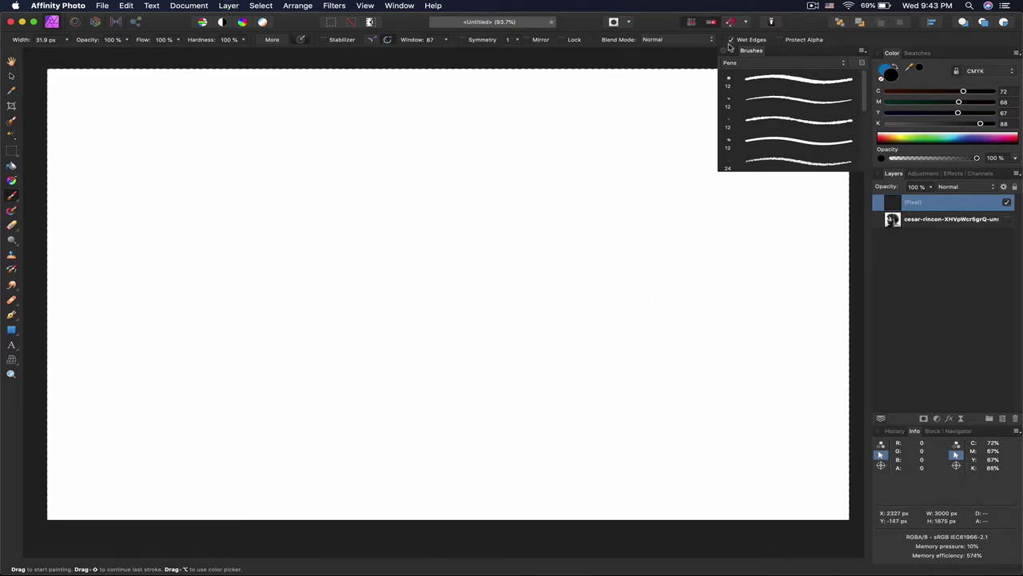
Step: Select the Simple Pen brush from the Pens set, test it with a black zigzag, then undo it
click(786, 80)
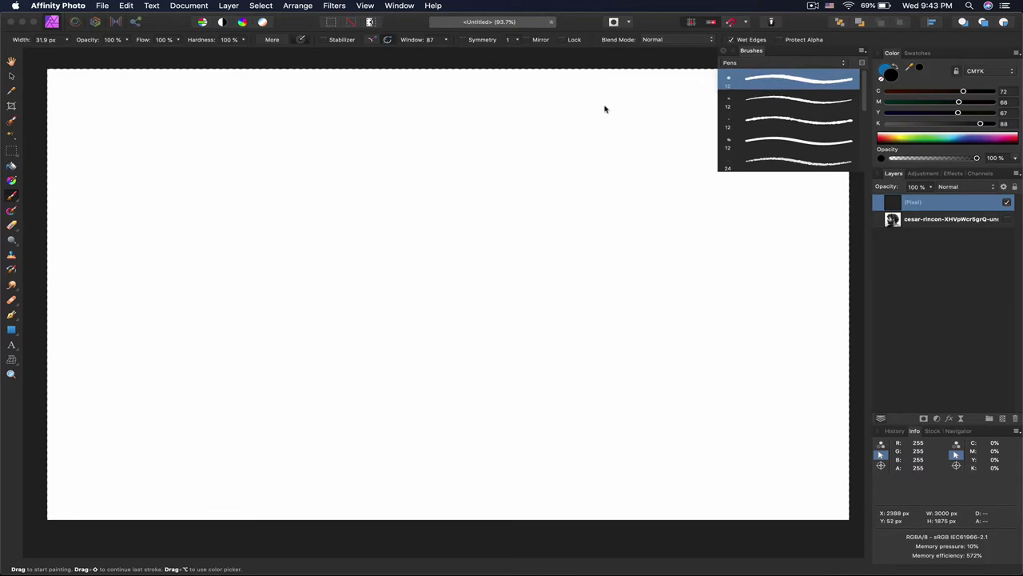
click(761, 63)
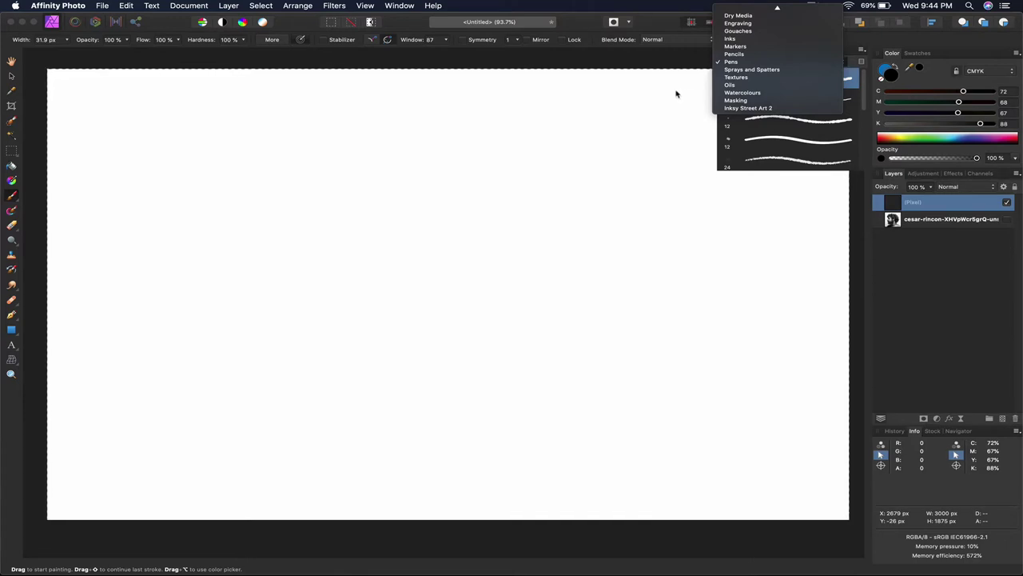
click(780, 81)
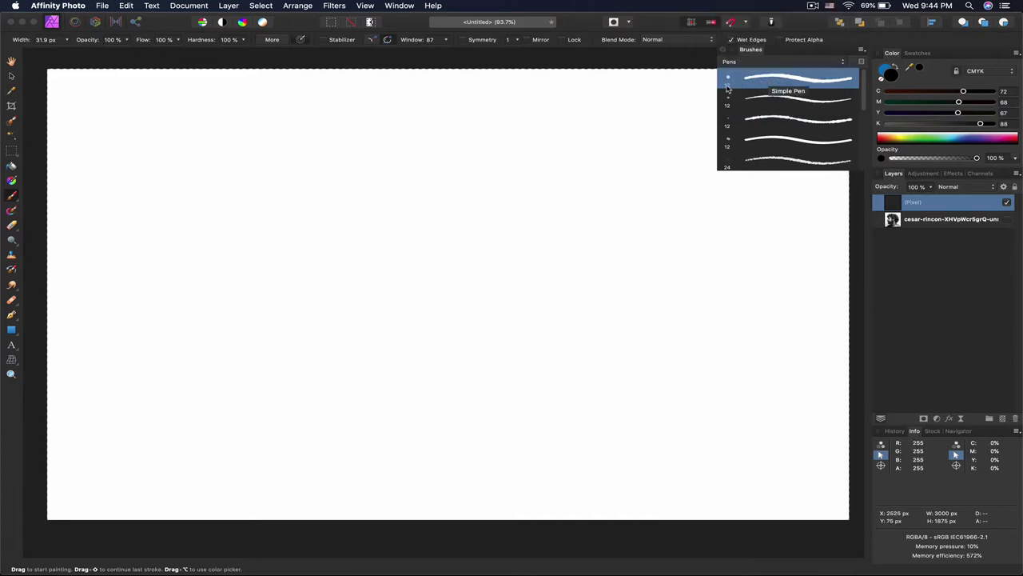
mouse_move(132, 202)
mouse_down()
mouse_move(215, 216)
mouse_move(253, 184)
mouse_move(236, 246)
mouse_move(319, 193)
mouse_move(365, 187)
mouse_move(308, 289)
mouse_move(459, 239)
mouse_move(440, 289)
mouse_move(456, 319)
mouse_move(429, 382)
mouse_move(626, 310)
mouse_move(658, 304)
mouse_move(652, 335)
mouse_move(678, 307)
mouse_up()
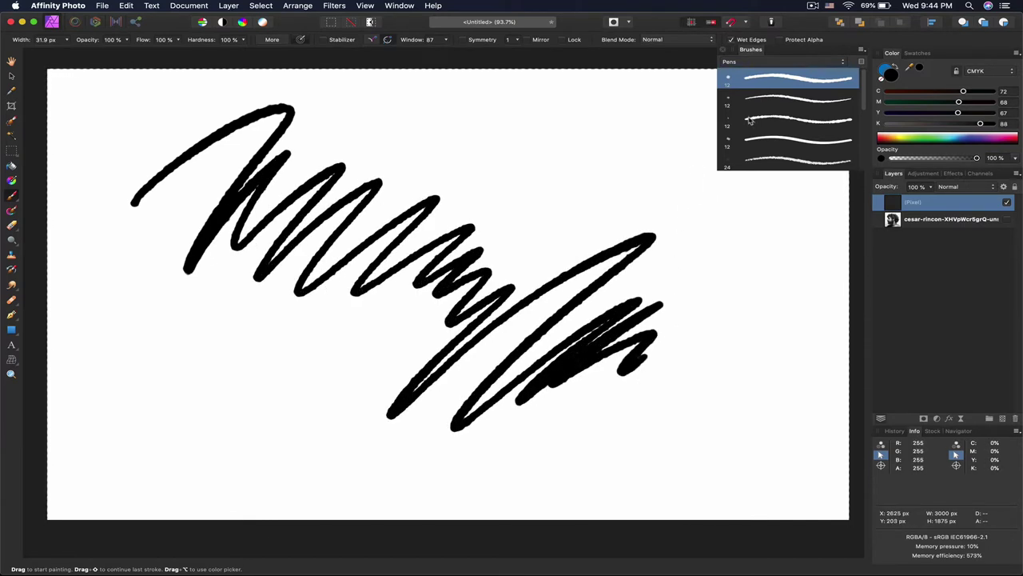
key(super+z)
Step: Try the thinner second pen brush with a thin zigzag stroke, then undo it
click(802, 97)
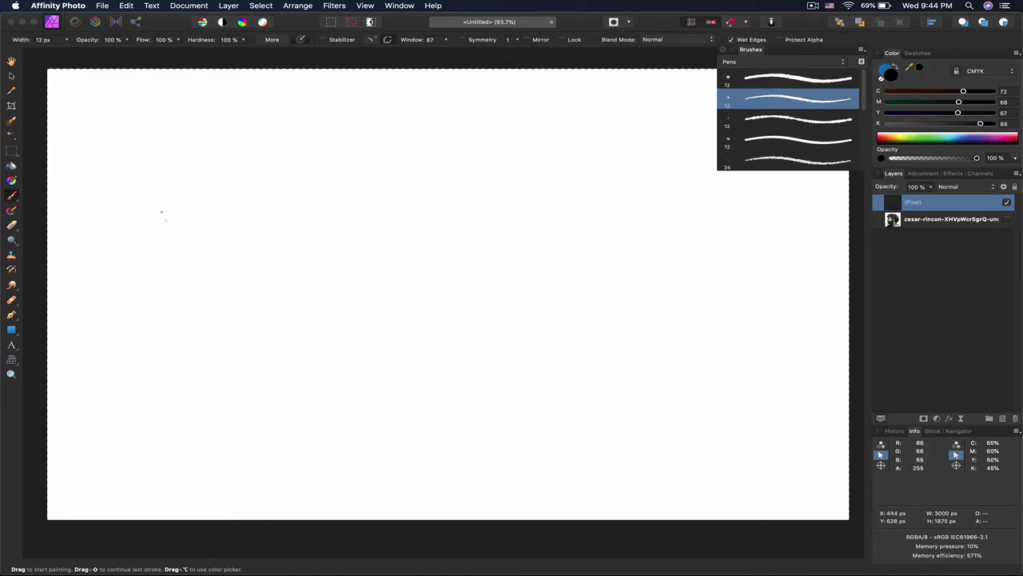
mouse_move(228, 170)
mouse_down()
mouse_move(226, 215)
mouse_move(321, 171)
mouse_move(268, 269)
mouse_move(302, 292)
mouse_move(341, 280)
mouse_move(423, 197)
mouse_move(381, 277)
mouse_move(463, 256)
mouse_up()
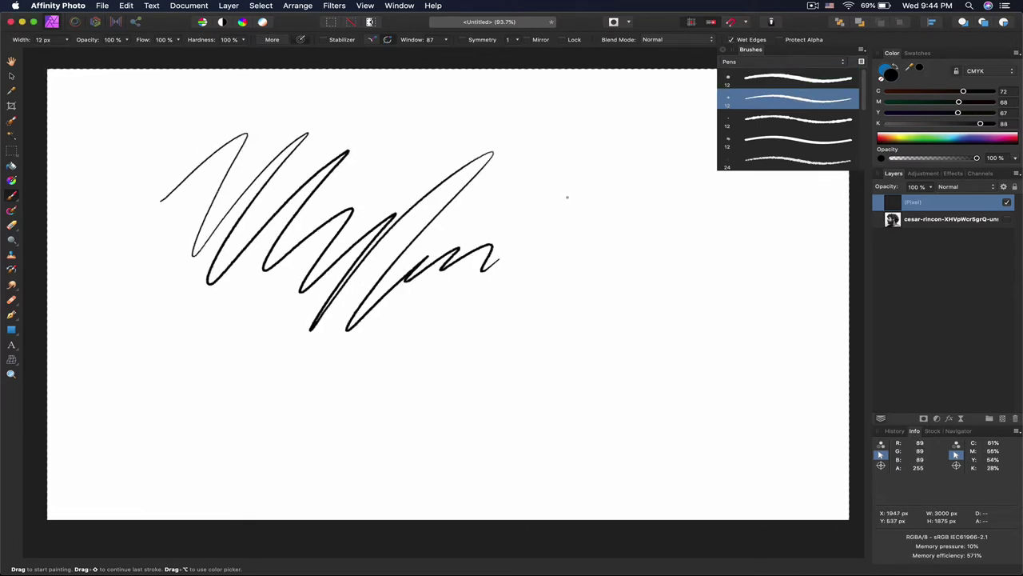
key(super+z)
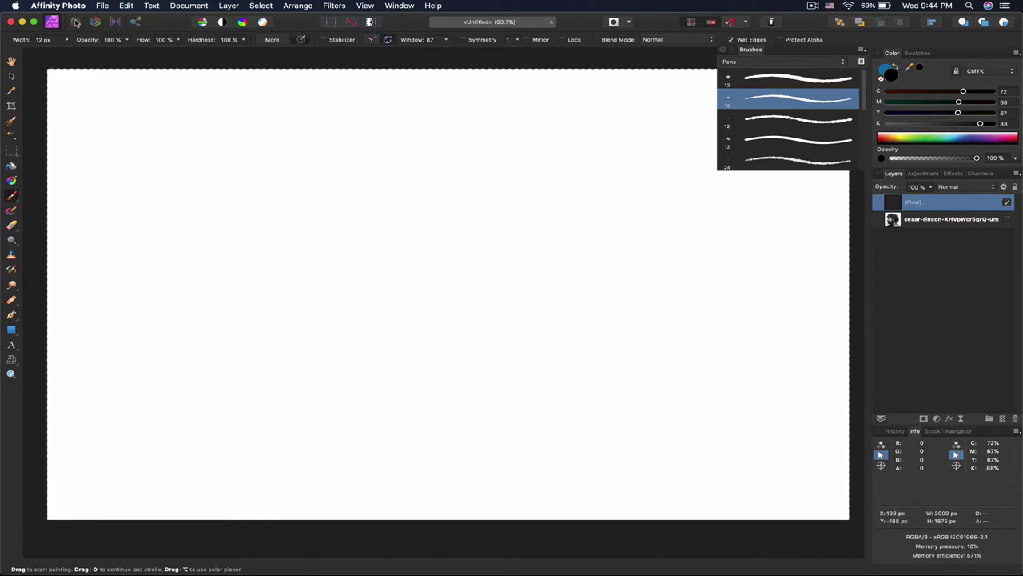
Step: Widen the brush from 12 px to 18 px, scribble test zigzags, then clear the whole layer
drag(71, 54, 72, 52)
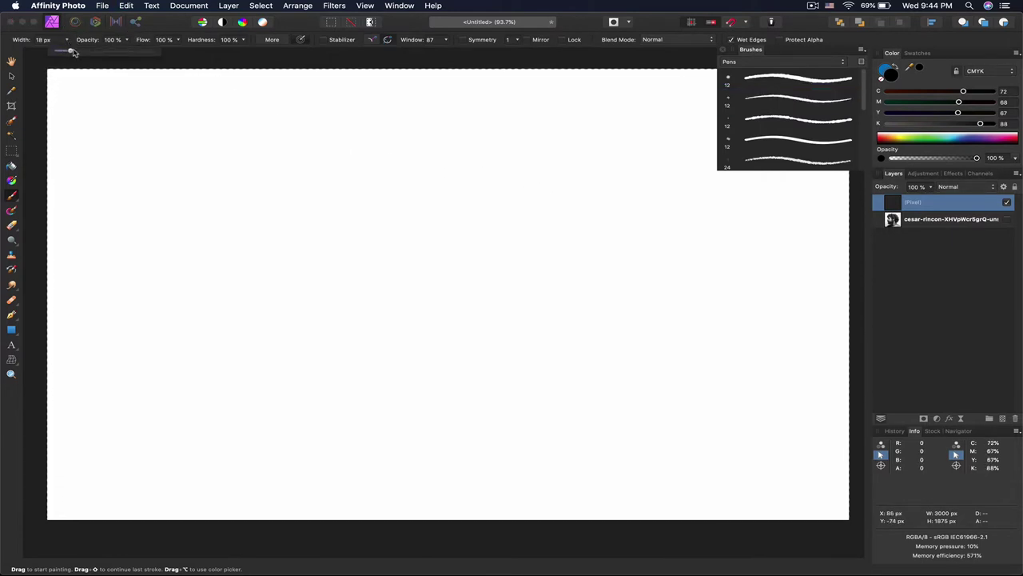
mouse_move(176, 174)
mouse_down()
mouse_move(253, 126)
mouse_move(212, 240)
mouse_move(275, 181)
mouse_move(259, 222)
mouse_move(287, 236)
mouse_move(392, 193)
mouse_move(325, 292)
mouse_move(438, 223)
mouse_move(499, 205)
mouse_move(450, 272)
mouse_move(474, 274)
mouse_move(480, 293)
mouse_move(587, 213)
mouse_move(556, 277)
mouse_move(646, 269)
mouse_up()
mouse_move(353, 129)
mouse_down()
mouse_move(549, 156)
mouse_move(580, 136)
mouse_move(594, 163)
mouse_move(637, 176)
mouse_move(620, 143)
mouse_move(533, 106)
mouse_move(548, 108)
mouse_move(468, 116)
mouse_move(377, 96)
mouse_move(341, 122)
mouse_move(301, 193)
mouse_move(354, 196)
mouse_move(565, 145)
mouse_move(617, 159)
mouse_move(526, 203)
mouse_move(573, 182)
mouse_move(605, 193)
mouse_move(598, 213)
mouse_move(657, 201)
mouse_move(692, 227)
mouse_move(629, 269)
mouse_move(689, 268)
mouse_up()
drag(480, 359, 514, 377)
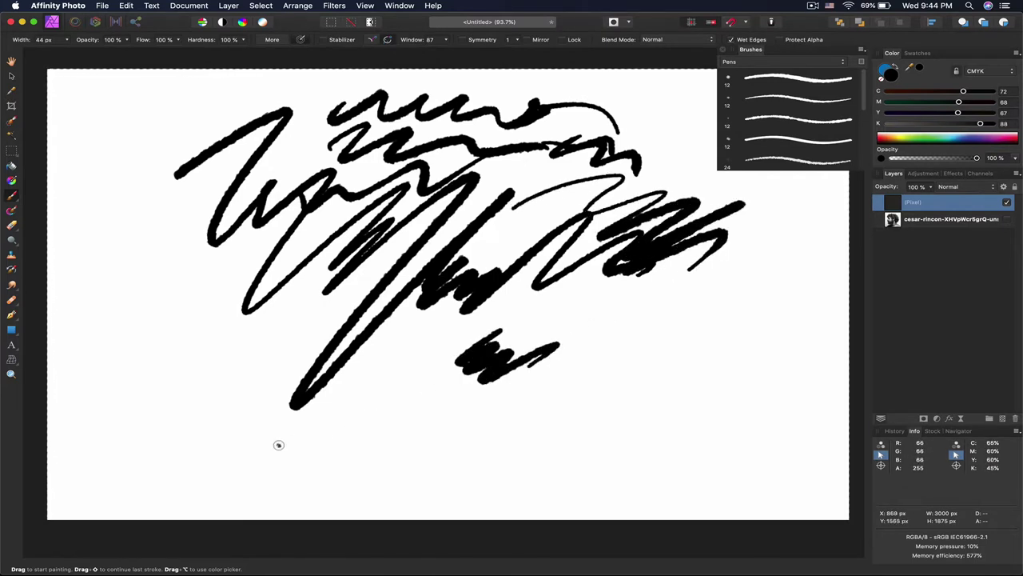
mouse_move(279, 445)
mouse_down()
mouse_move(425, 384)
mouse_move(333, 446)
mouse_move(439, 391)
mouse_move(388, 432)
mouse_move(486, 395)
mouse_move(415, 458)
mouse_move(492, 408)
mouse_move(480, 437)
mouse_move(493, 442)
mouse_move(600, 381)
mouse_move(612, 402)
mouse_move(673, 405)
mouse_move(674, 417)
mouse_move(750, 387)
mouse_up()
drag(743, 352, 700, 306)
key(super+a)
key(BackSpace)
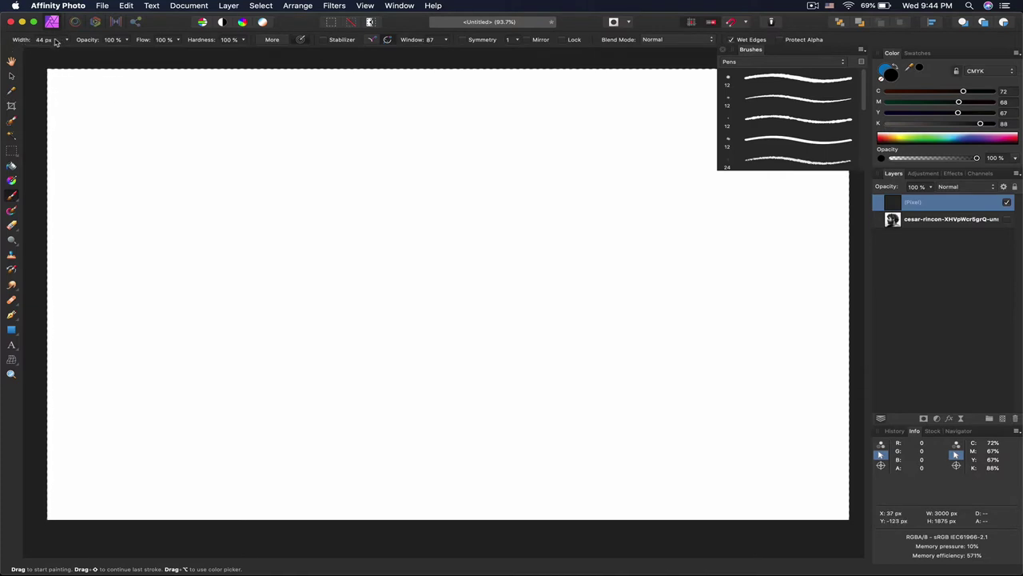
Step: Paint two test strokes, then resize the brush with the bracket keys to about 139 px
mouse_move(132, 117)
mouse_down()
mouse_move(255, 114)
mouse_move(244, 175)
mouse_move(280, 172)
mouse_up()
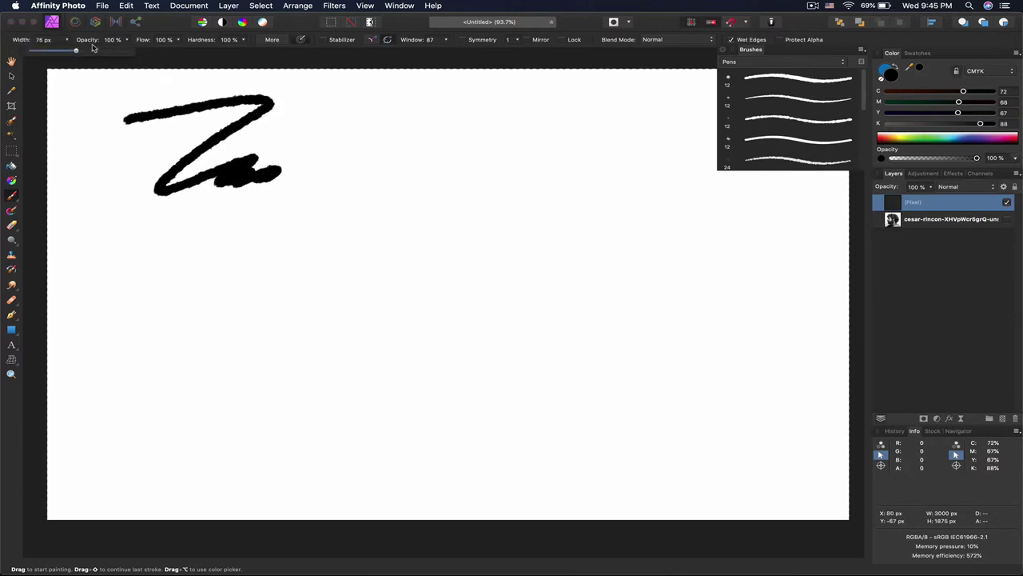
mouse_move(216, 196)
mouse_down()
mouse_move(263, 194)
mouse_move(329, 258)
mouse_move(475, 280)
mouse_move(580, 263)
mouse_up()
key(F2)
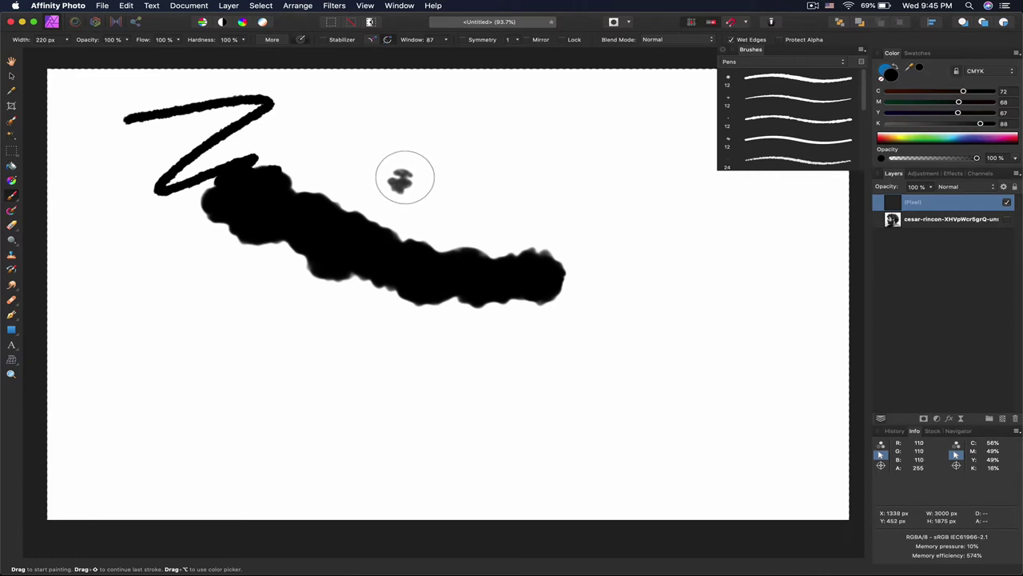
key(bracketright)
key(bracketright)
key(bracketright)
key(bracketright)
key(bracketright)
key(bracketright)
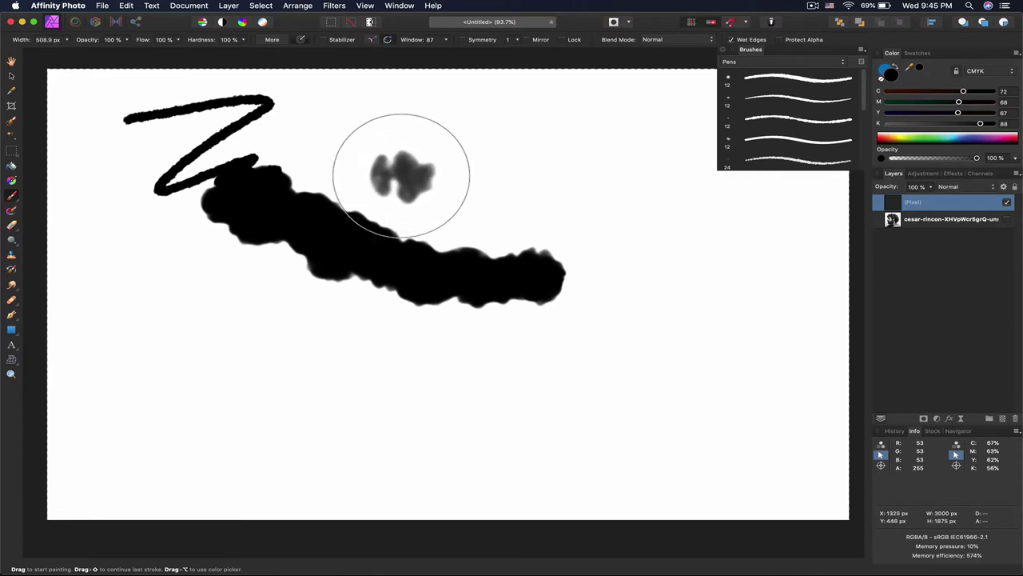
key(bracketleft)
key(bracketleft)
key(bracketleft)
key(bracketleft)
key(bracketleft)
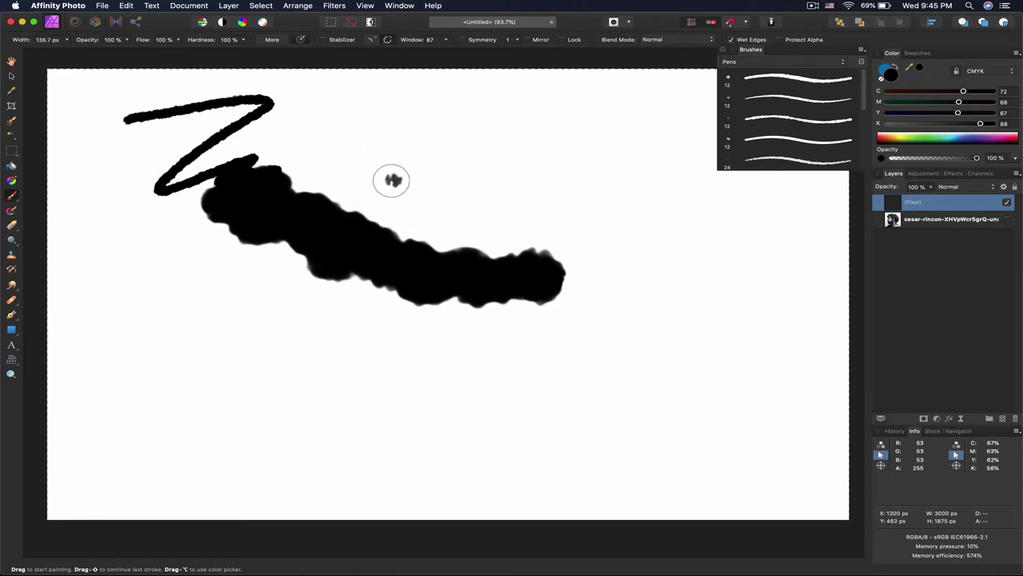
Step: Paint test strokes at about 160 px and 66.5 px widths, then clear the layer
mouse_move(393, 188)
mouse_down()
mouse_move(624, 215)
mouse_move(688, 313)
mouse_up()
key(bracketright)
mouse_move(460, 385)
mouse_down()
mouse_move(179, 347)
mouse_move(209, 337)
mouse_up()
key(bracketleft)
key(bracketleft)
key(bracketleft)
key(bracketleft)
mouse_move(229, 304)
mouse_down()
mouse_move(340, 294)
mouse_move(399, 327)
mouse_move(512, 316)
mouse_up()
key(super+a)
key(Delete)
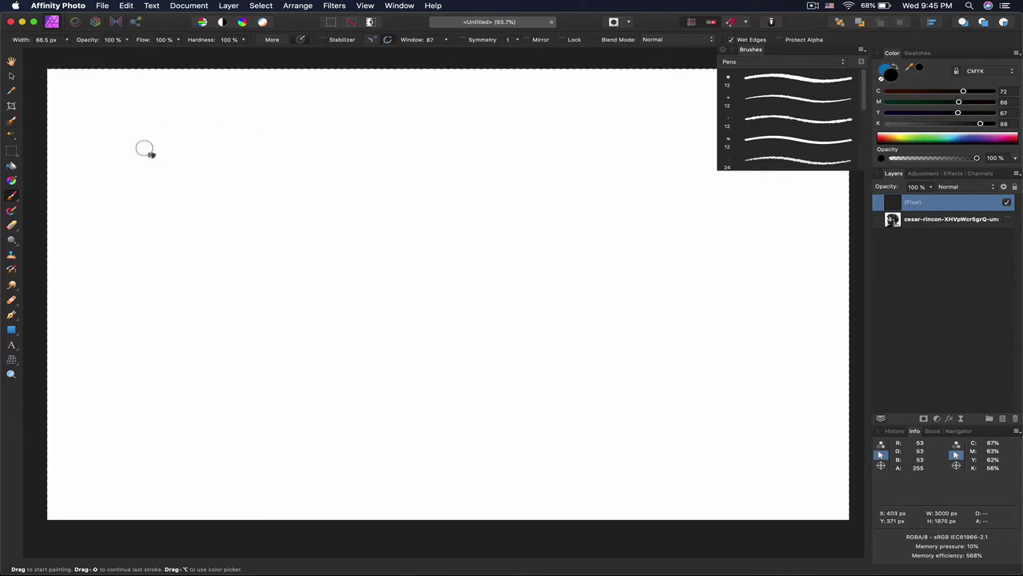
Step: Paint a black diagonal stroke with layered semi-transparent grey beneath it, then a black zigzag below
drag(137, 139, 369, 91)
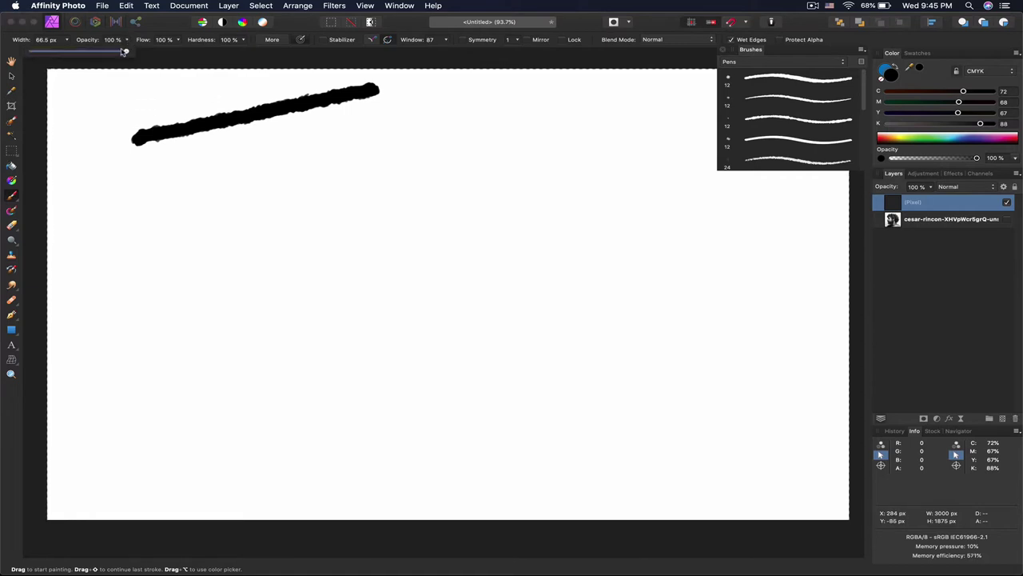
mouse_move(172, 179)
mouse_down()
mouse_move(354, 115)
mouse_move(224, 179)
mouse_move(350, 126)
mouse_move(238, 176)
mouse_move(244, 159)
mouse_move(218, 112)
mouse_move(252, 154)
mouse_move(246, 102)
mouse_move(283, 137)
mouse_move(269, 91)
mouse_move(328, 124)
mouse_up()
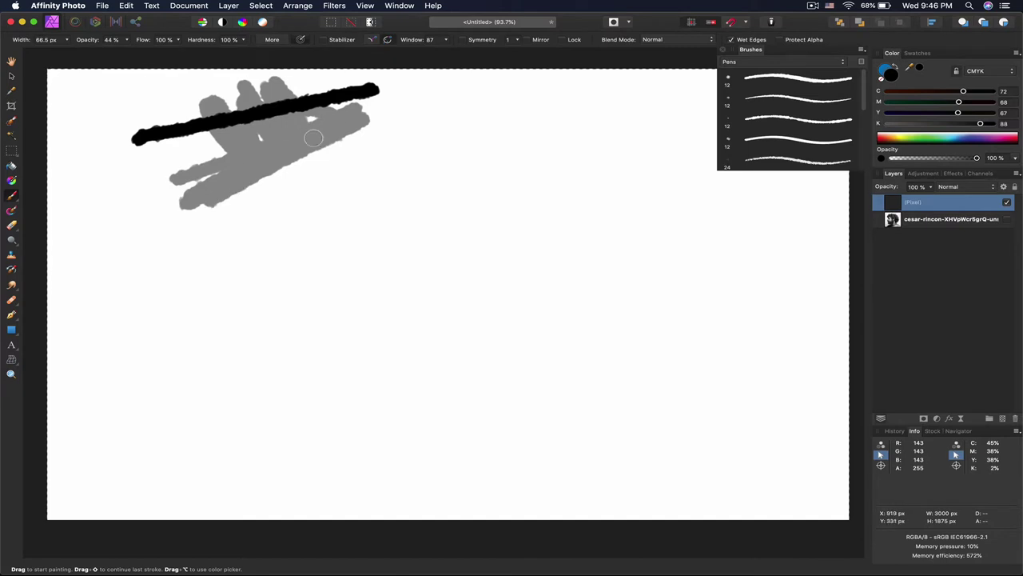
mouse_move(313, 138)
mouse_down()
mouse_move(243, 121)
mouse_move(203, 124)
mouse_move(195, 151)
mouse_move(267, 140)
mouse_up()
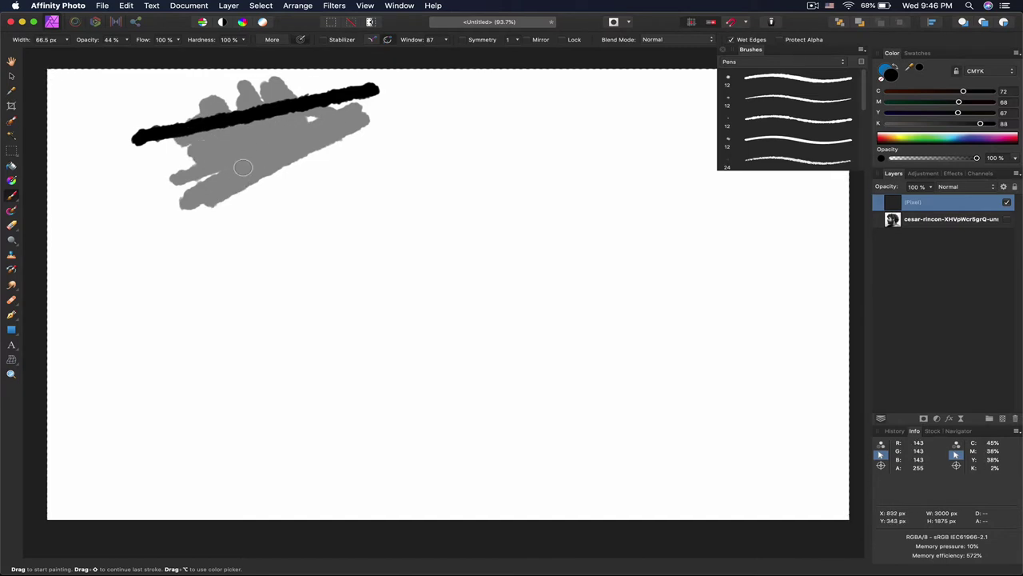
mouse_move(288, 146)
mouse_down()
mouse_move(224, 154)
mouse_move(261, 135)
mouse_move(265, 145)
mouse_move(241, 158)
mouse_move(262, 123)
mouse_move(300, 129)
mouse_move(263, 163)
mouse_move(272, 159)
mouse_move(251, 163)
mouse_move(287, 162)
mouse_move(200, 170)
mouse_move(243, 174)
mouse_move(235, 165)
mouse_move(271, 145)
mouse_move(227, 167)
mouse_move(260, 146)
mouse_move(286, 155)
mouse_move(252, 170)
mouse_move(280, 153)
mouse_up()
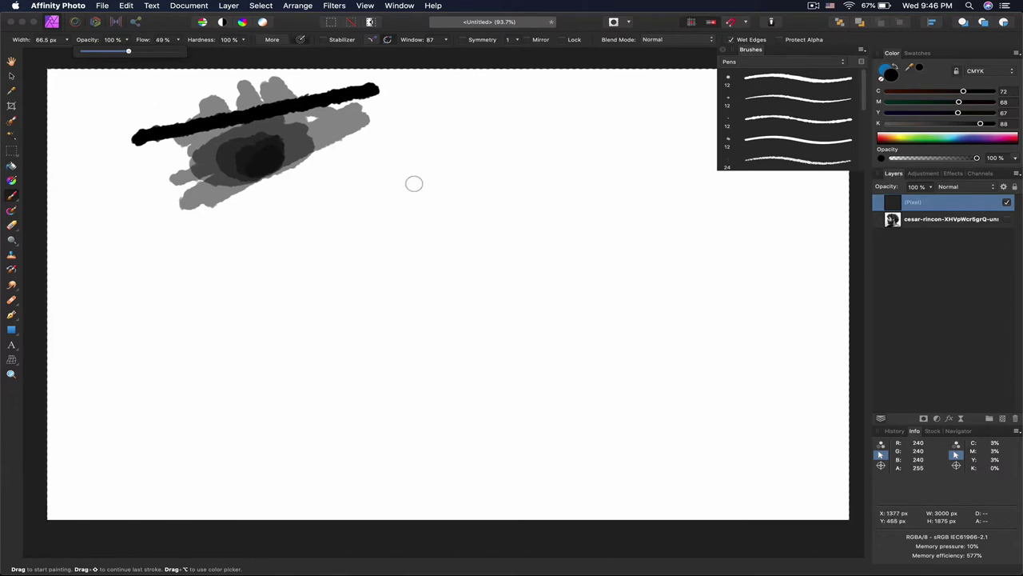
mouse_move(282, 262)
mouse_down()
mouse_move(318, 229)
mouse_move(442, 159)
mouse_move(359, 248)
mouse_move(345, 335)
mouse_move(547, 289)
mouse_up()
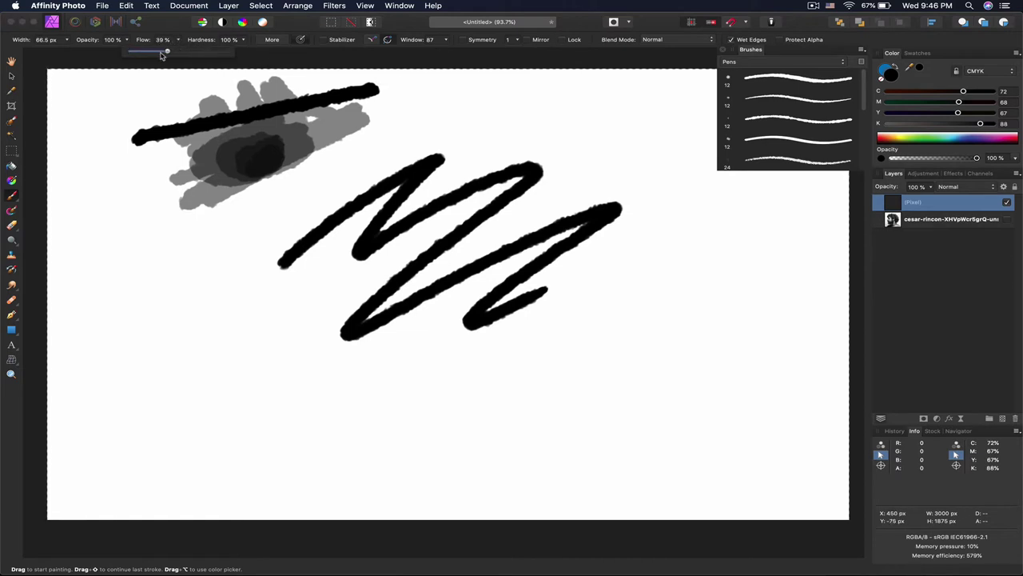
Step: Lower the brush flow to about 11% and paint soft grey test strokes
drag(144, 58, 147, 57)
mouse_move(110, 275)
mouse_down()
mouse_move(192, 230)
mouse_move(138, 305)
mouse_move(198, 265)
mouse_move(147, 363)
mouse_move(278, 270)
mouse_move(160, 391)
mouse_move(287, 299)
mouse_move(214, 380)
mouse_move(294, 353)
mouse_move(219, 434)
mouse_move(337, 339)
mouse_move(252, 429)
mouse_move(420, 325)
mouse_move(333, 405)
mouse_move(430, 357)
mouse_move(427, 377)
mouse_move(531, 340)
mouse_move(493, 369)
mouse_move(529, 344)
mouse_move(411, 394)
mouse_move(402, 391)
mouse_move(447, 344)
mouse_move(388, 375)
mouse_move(376, 361)
mouse_move(394, 334)
mouse_move(376, 378)
mouse_move(404, 371)
mouse_move(434, 343)
mouse_up()
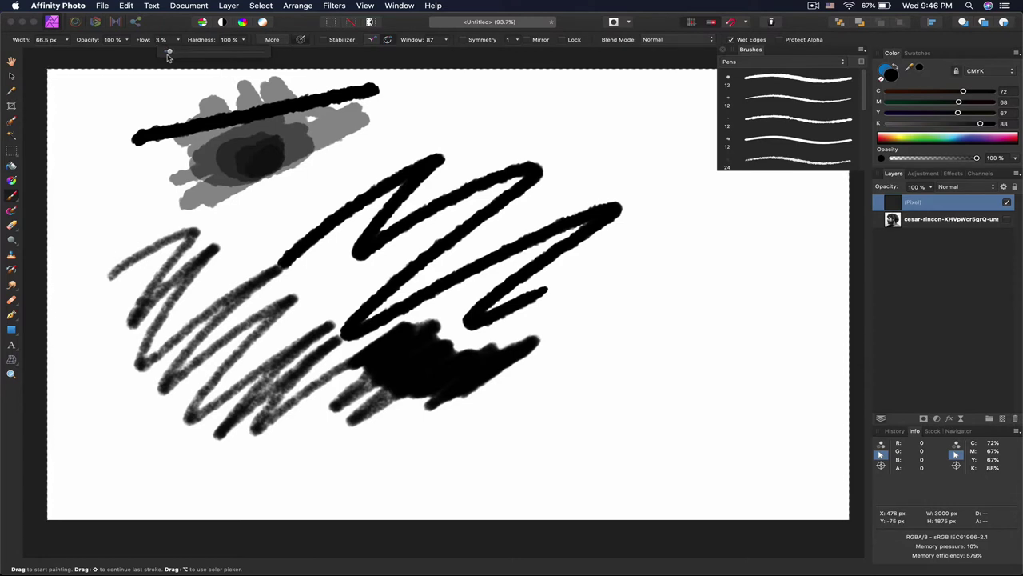
mouse_move(480, 112)
mouse_down()
mouse_move(551, 103)
mouse_move(510, 129)
mouse_move(622, 132)
mouse_move(634, 155)
mouse_move(655, 153)
mouse_move(635, 186)
mouse_move(642, 207)
mouse_move(691, 209)
mouse_move(703, 227)
mouse_move(655, 281)
mouse_move(670, 290)
mouse_move(715, 285)
mouse_move(668, 329)
mouse_move(688, 348)
mouse_move(711, 341)
mouse_move(665, 357)
mouse_move(700, 323)
mouse_move(662, 321)
mouse_move(680, 309)
mouse_move(674, 325)
mouse_move(692, 283)
mouse_move(674, 270)
mouse_move(654, 277)
mouse_move(695, 265)
mouse_move(670, 276)
mouse_move(658, 257)
mouse_move(689, 232)
mouse_move(664, 242)
mouse_move(675, 225)
mouse_move(656, 208)
mouse_move(673, 201)
mouse_move(625, 195)
mouse_move(657, 184)
mouse_move(659, 211)
mouse_move(682, 205)
mouse_move(675, 169)
mouse_move(616, 168)
mouse_move(599, 151)
mouse_move(616, 149)
mouse_move(623, 172)
mouse_move(636, 161)
mouse_move(583, 148)
mouse_move(586, 119)
mouse_move(567, 127)
mouse_move(582, 118)
mouse_move(577, 107)
mouse_move(558, 109)
mouse_move(567, 98)
mouse_move(582, 120)
mouse_up()
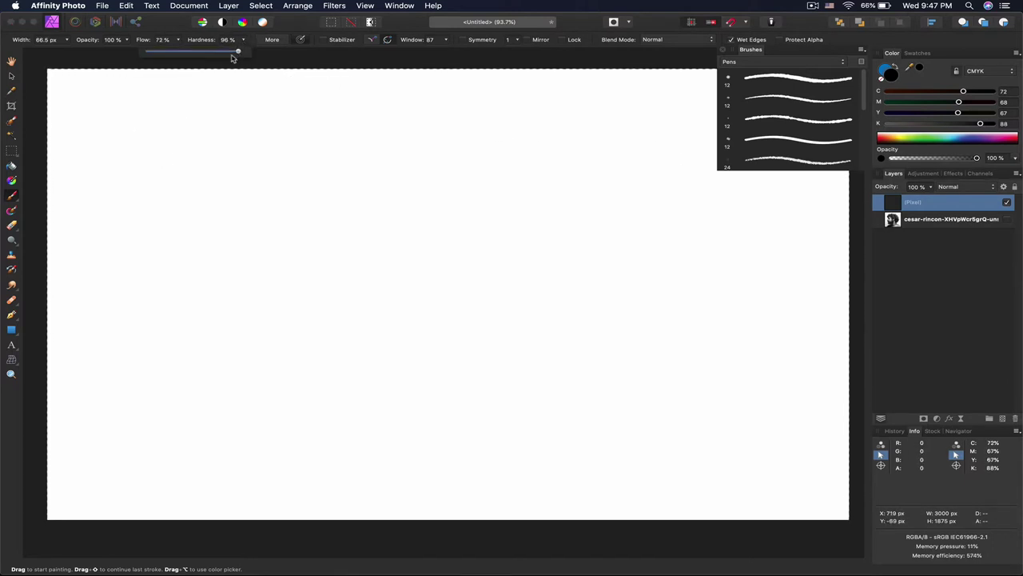
Step: Paint two black zigzag test strokes with a short and a hooked stroke beside them
mouse_move(186, 168)
mouse_down()
mouse_move(333, 115)
mouse_move(312, 218)
mouse_move(379, 216)
mouse_move(394, 277)
mouse_move(418, 274)
mouse_up()
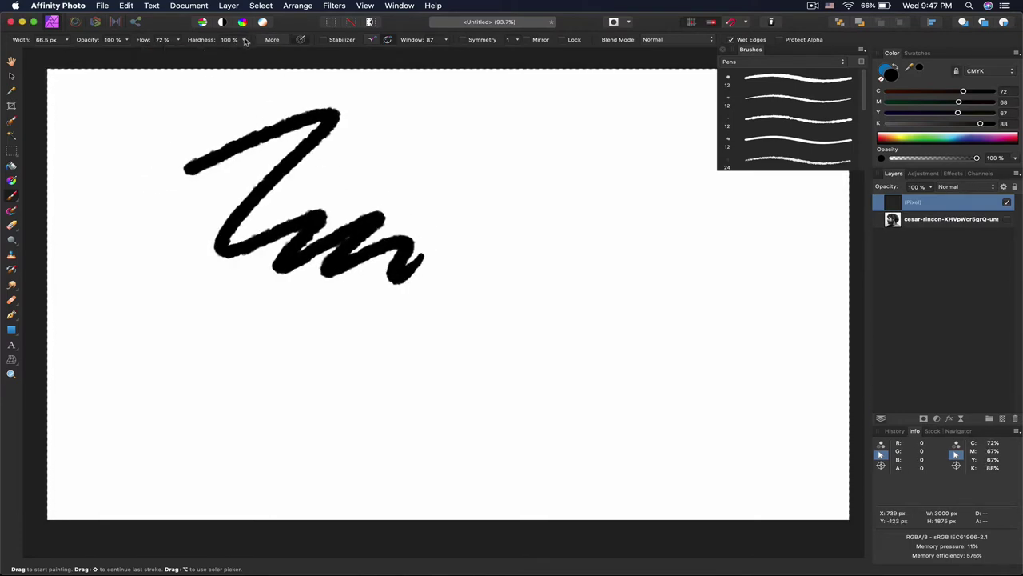
mouse_move(390, 118)
mouse_down()
mouse_move(410, 172)
mouse_move(560, 212)
mouse_up()
drag(180, 207, 222, 268)
drag(242, 195, 254, 294)
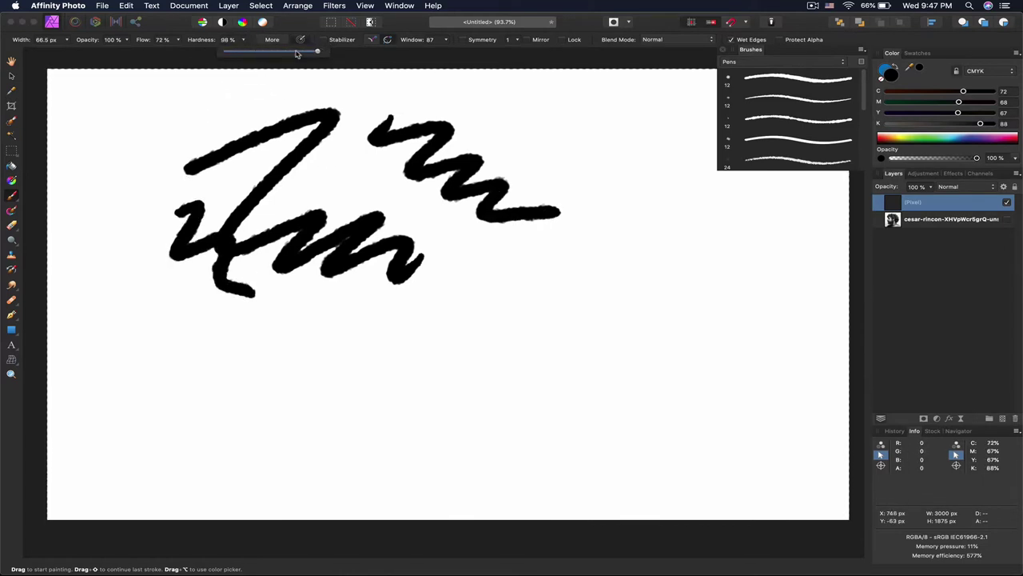
Step: Switch to the widest brush in the Basic set and test it with a grey zigzag
click(781, 64)
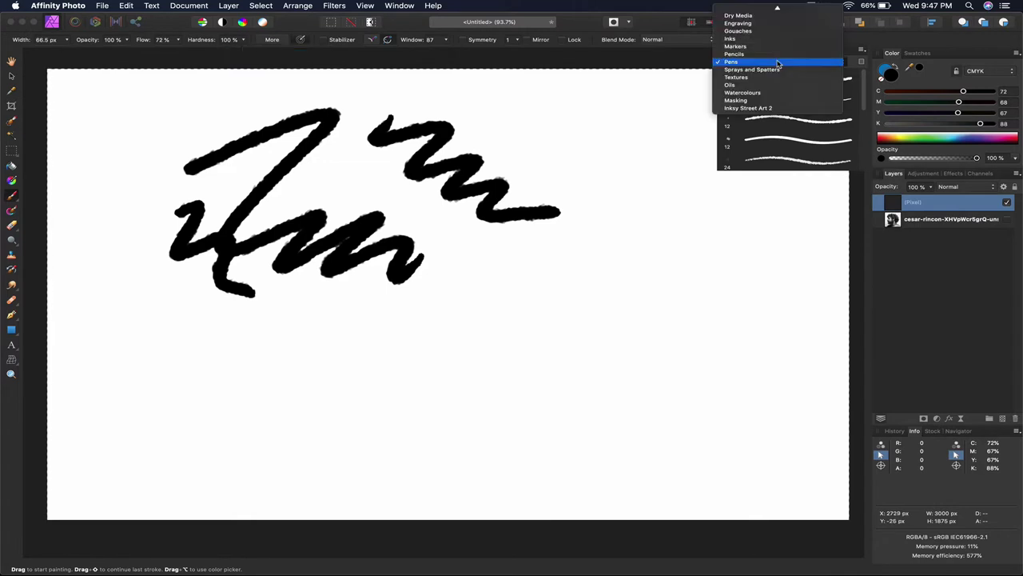
click(737, 10)
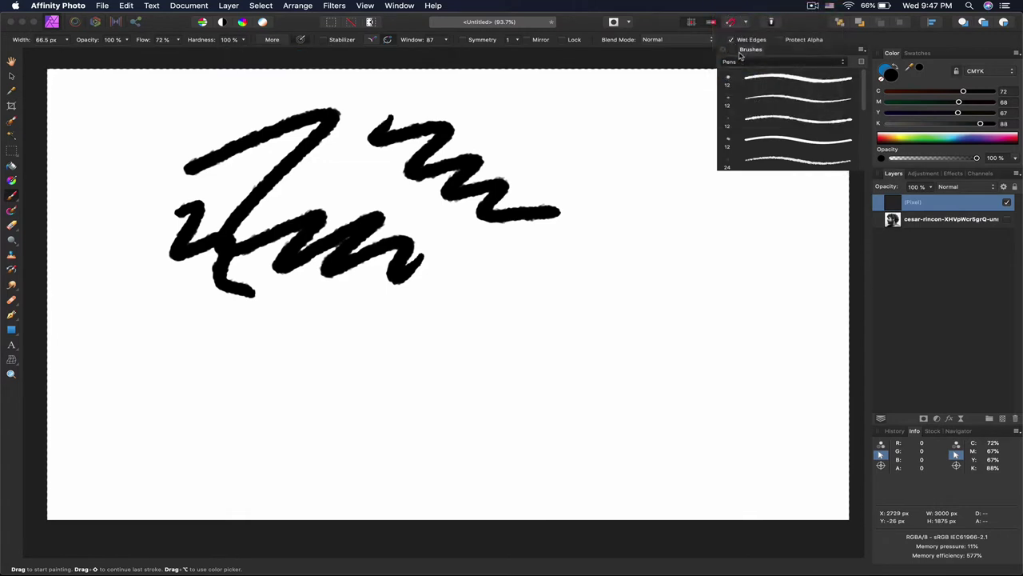
click(778, 161)
mouse_move(482, 289)
mouse_down()
mouse_move(525, 267)
mouse_move(516, 332)
mouse_move(642, 361)
mouse_move(631, 396)
mouse_move(717, 409)
mouse_up()
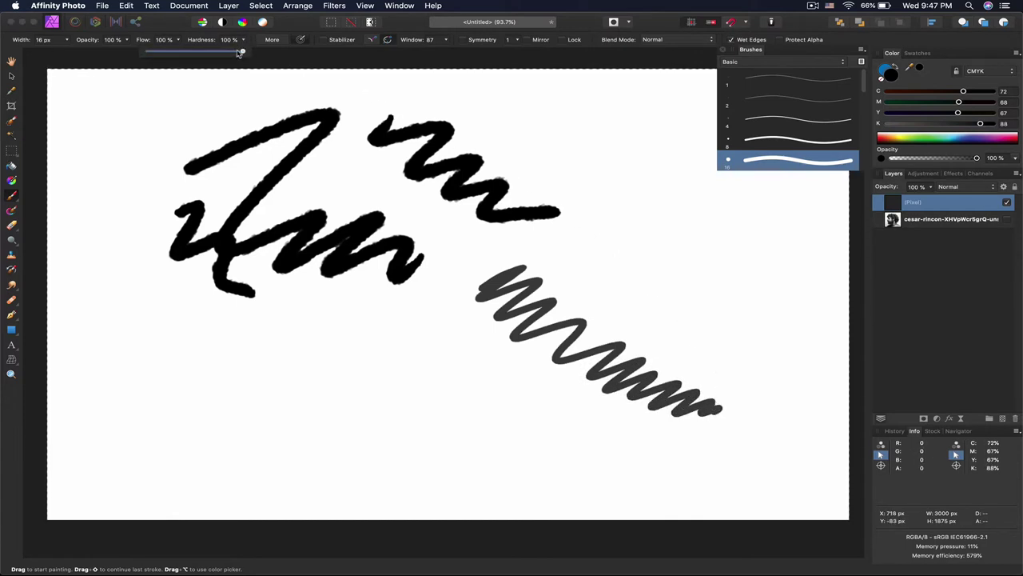
Step: Soften the brush hardness to 33% and paint thin zigzag test strokes
drag(240, 52, 176, 52)
mouse_move(569, 242)
mouse_down()
mouse_move(598, 238)
mouse_move(610, 283)
mouse_move(680, 280)
mouse_move(678, 331)
mouse_move(732, 345)
mouse_up()
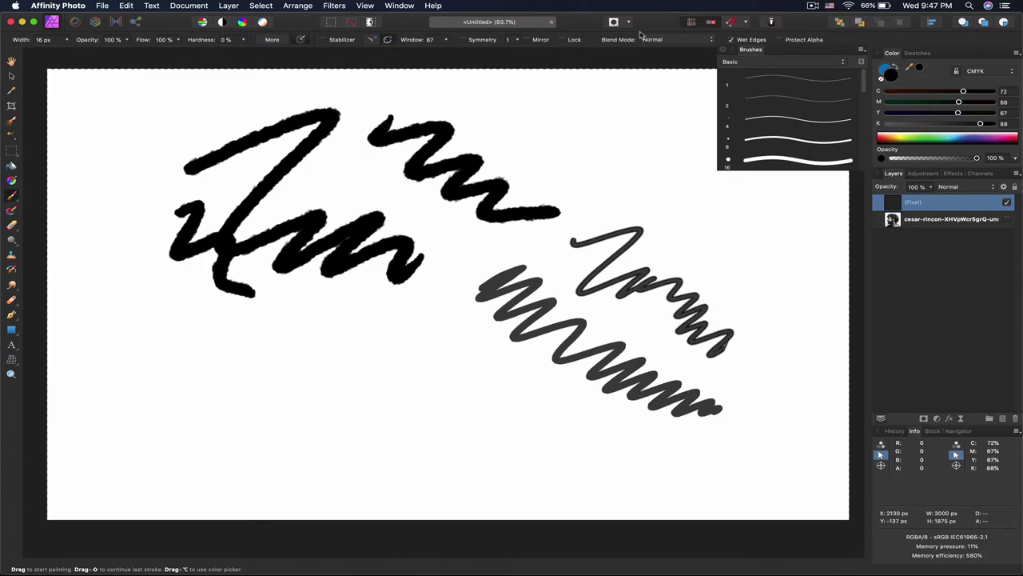
mouse_move(584, 172)
mouse_down()
mouse_move(686, 223)
mouse_move(736, 228)
mouse_move(754, 259)
mouse_move(772, 252)
mouse_up()
mouse_move(329, 351)
mouse_down()
mouse_move(448, 376)
mouse_move(488, 424)
mouse_move(530, 395)
mouse_up()
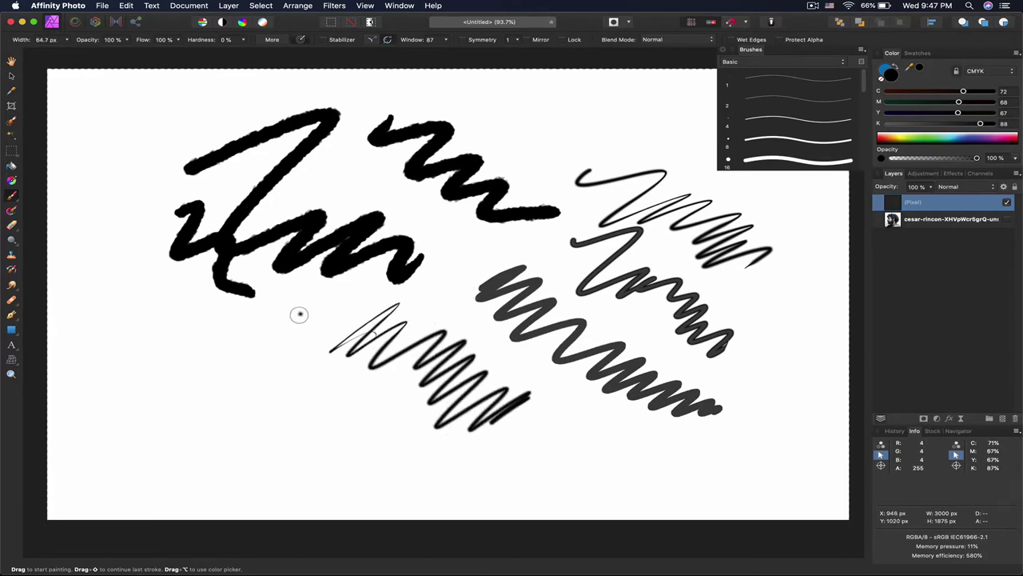
Step: Enlarge the brush to about 300 px, paint soft wide zigzags, then a hard stroke at 100% hardness
key(bracketright)
key(bracketright)
key(bracketright)
key(bracketright)
key(bracketright)
key(bracketright)
key(bracketright)
key(bracketright)
key(bracketright)
key(bracketright)
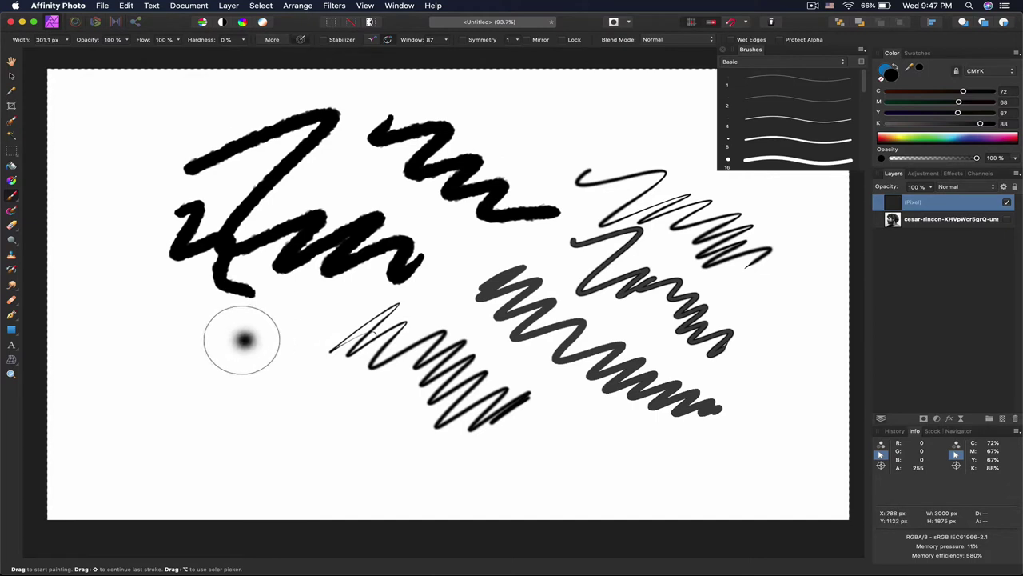
mouse_move(121, 335)
mouse_down()
mouse_move(147, 352)
mouse_move(231, 364)
mouse_move(282, 402)
mouse_move(347, 407)
mouse_up()
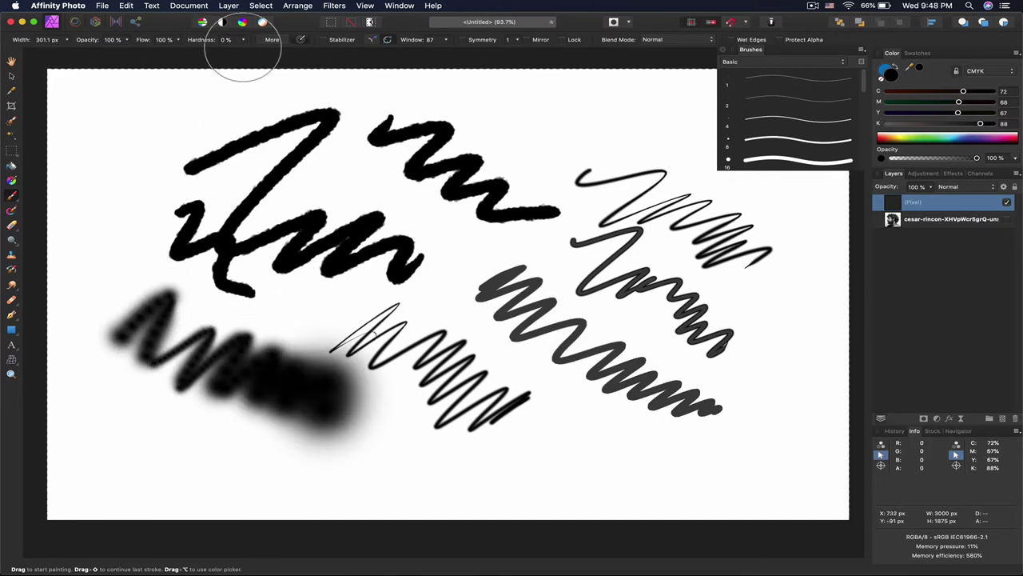
mouse_move(156, 128)
mouse_down()
mouse_move(126, 153)
mouse_move(175, 166)
mouse_move(211, 245)
mouse_move(329, 272)
mouse_move(348, 308)
mouse_up()
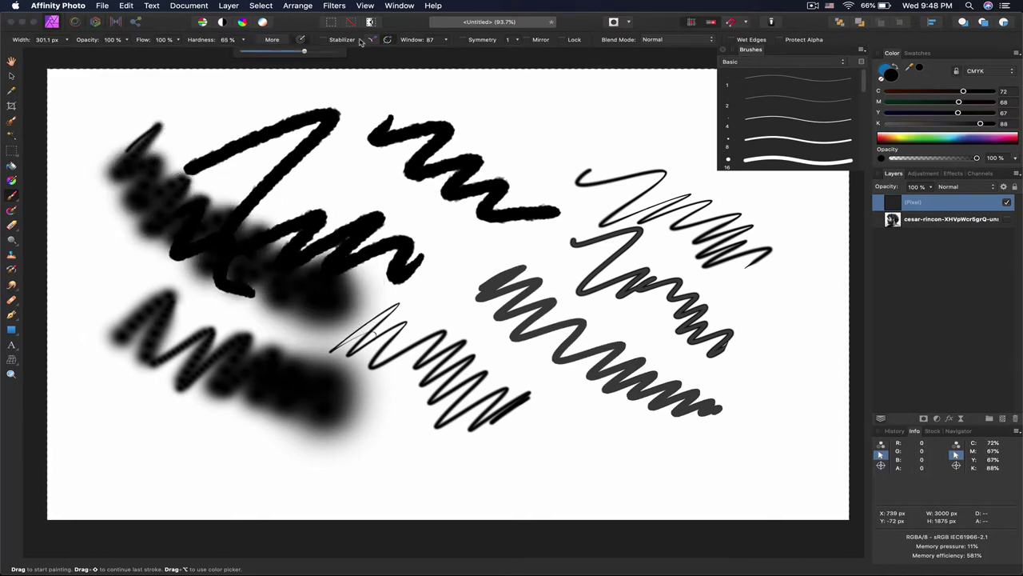
drag(304, 50, 345, 51)
mouse_move(195, 168)
mouse_down()
mouse_move(319, 91)
mouse_move(422, 149)
mouse_move(569, 429)
mouse_move(634, 404)
mouse_move(591, 393)
mouse_up()
Step: Clear the layer, shrink the brush, and load the second pen brush from the Pens category
key(super+a)
key(BackSpace)
key(bracketleft)
key(bracketleft)
key(bracketleft)
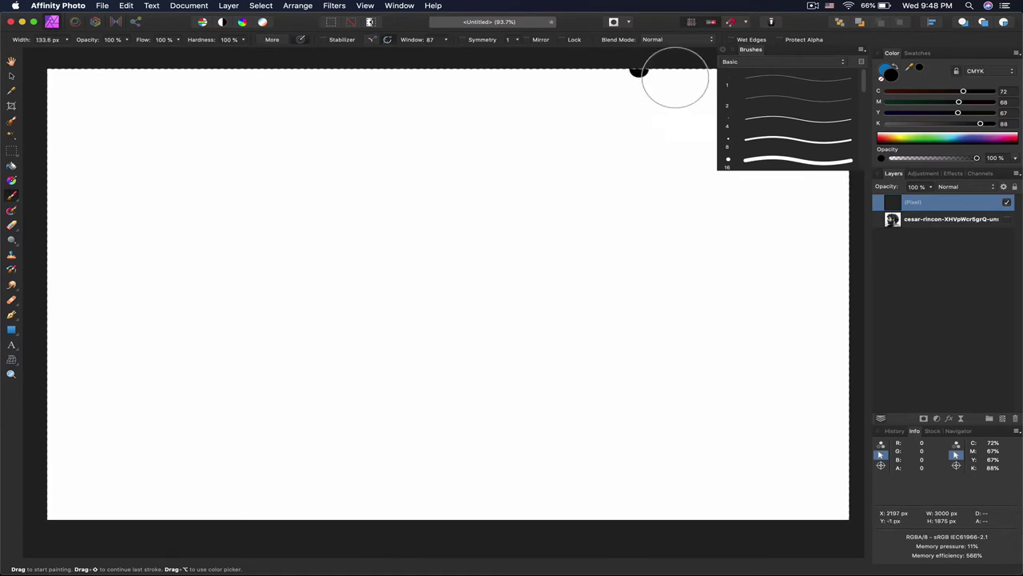
click(756, 62)
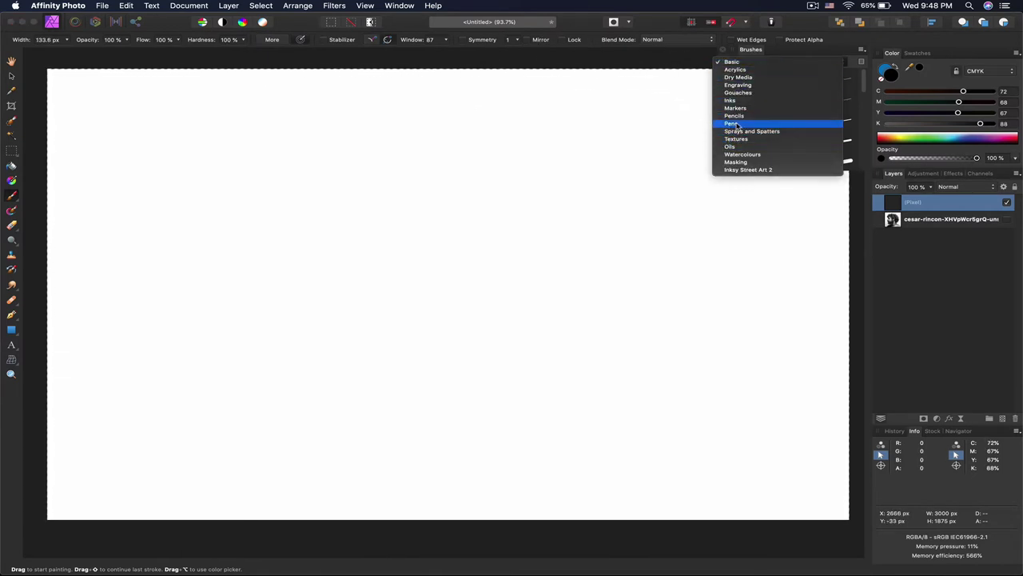
click(737, 124)
click(767, 93)
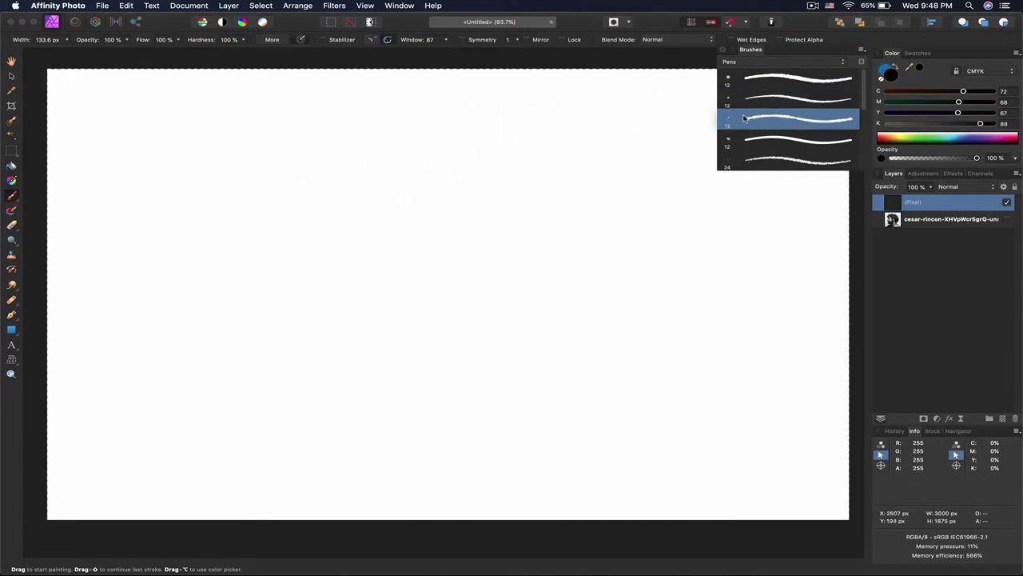
click(754, 94)
Step: Paint three pen zigzag test strokes and enlarge the brush width to 31.9 px
mouse_move(248, 199)
mouse_down()
mouse_move(314, 170)
mouse_move(311, 199)
mouse_move(402, 185)
mouse_up()
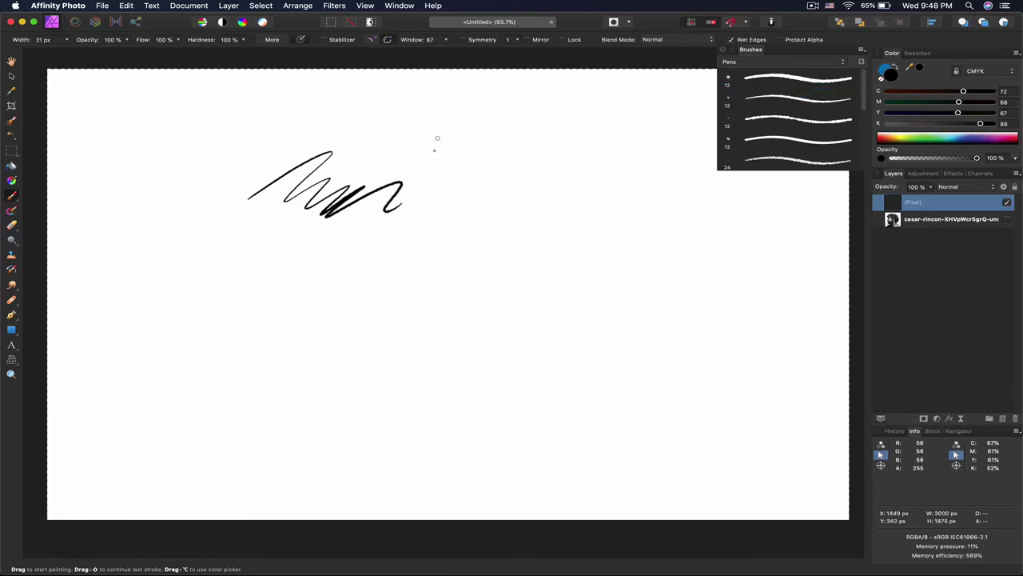
drag(421, 144, 590, 192)
mouse_move(317, 287)
mouse_down()
mouse_move(452, 274)
mouse_move(490, 258)
mouse_up()
key(bracketright)
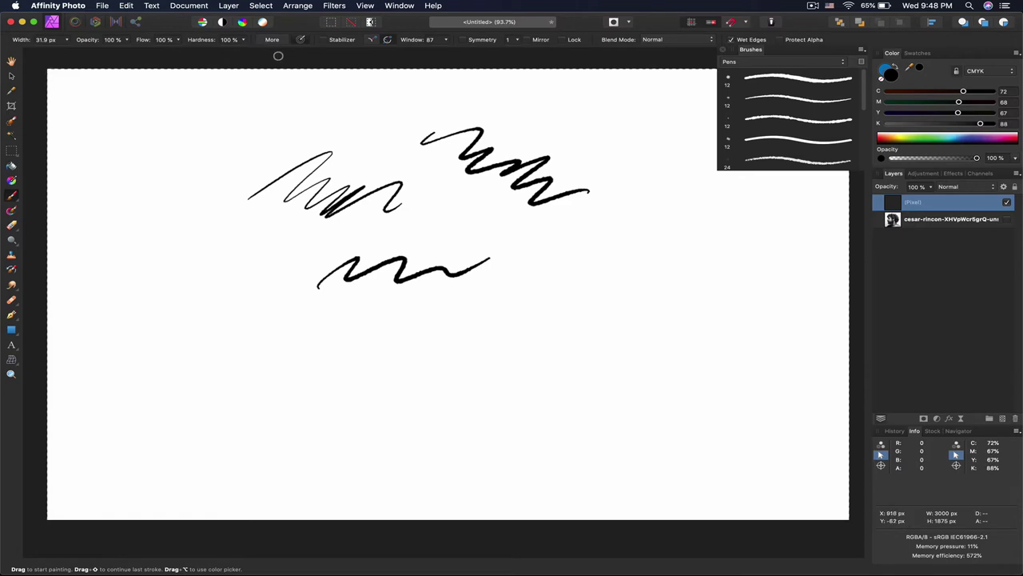
Step: In the full brush settings, adjust accumulation and spacing, test a dotted zigzag, then set spacing to 1%
click(273, 40)
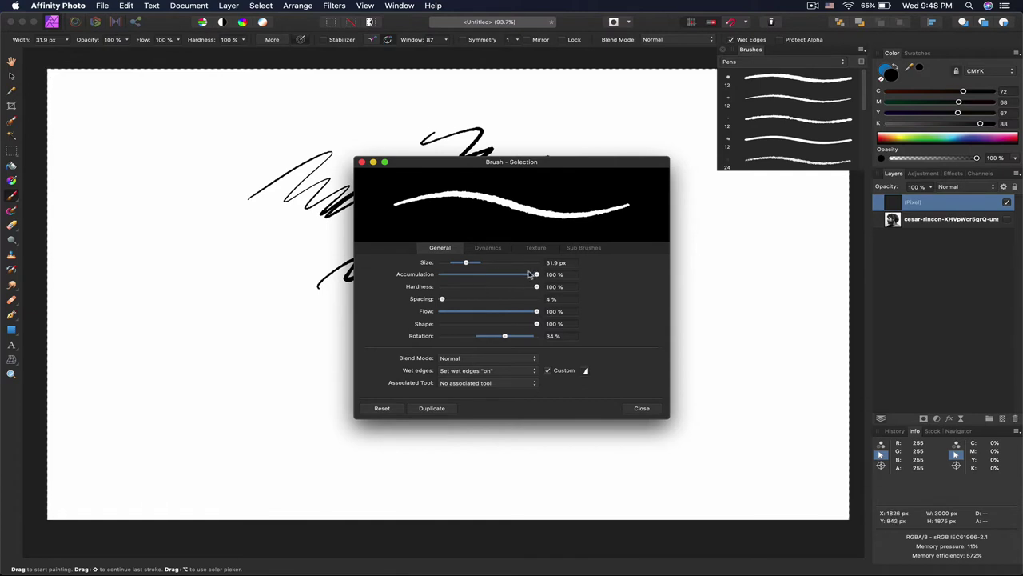
mouse_move(494, 276)
mouse_down()
mouse_move(480, 277)
mouse_move(544, 276)
mouse_up()
drag(448, 300, 488, 300)
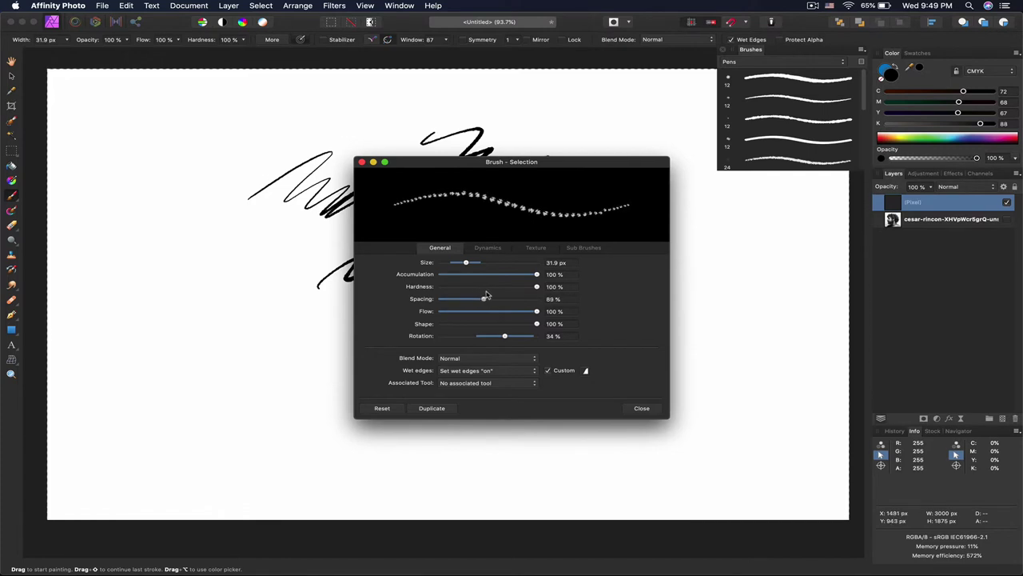
mouse_move(111, 308)
mouse_down()
mouse_move(187, 349)
mouse_move(249, 346)
mouse_move(279, 372)
mouse_move(276, 435)
mouse_up()
drag(490, 300, 458, 300)
mouse_move(200, 308)
mouse_down()
mouse_move(228, 276)
mouse_move(240, 319)
mouse_move(269, 312)
mouse_move(319, 334)
mouse_up()
drag(458, 299, 441, 299)
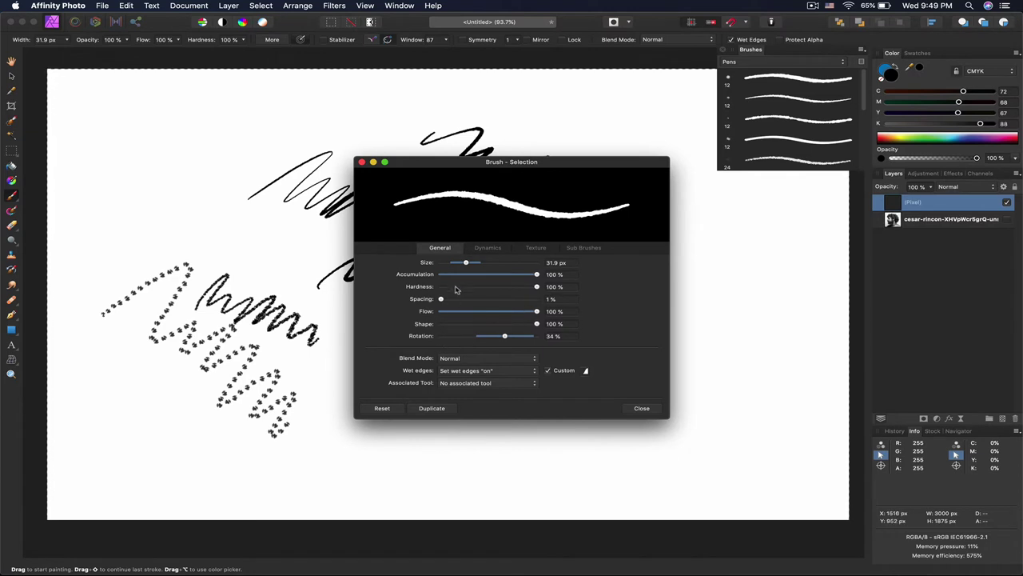
Step: Paint grey zigzags at 47% accumulation, then a thick black wavy stroke at 100% accumulation
drag(518, 277, 485, 276)
mouse_move(130, 140)
mouse_down()
mouse_move(166, 151)
mouse_move(166, 179)
mouse_move(200, 217)
mouse_move(240, 213)
mouse_move(258, 185)
mouse_move(227, 138)
mouse_move(253, 149)
mouse_move(337, 122)
mouse_move(378, 149)
mouse_up()
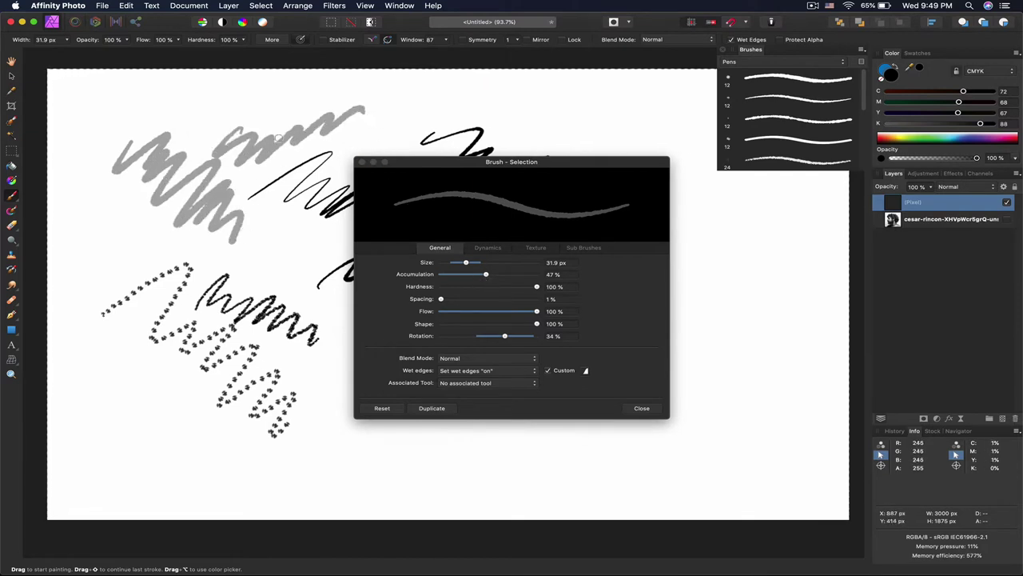
mouse_move(279, 137)
mouse_down()
mouse_move(373, 124)
mouse_move(399, 109)
mouse_move(396, 123)
mouse_move(433, 104)
mouse_move(443, 117)
mouse_move(469, 97)
mouse_move(482, 109)
mouse_move(520, 101)
mouse_up()
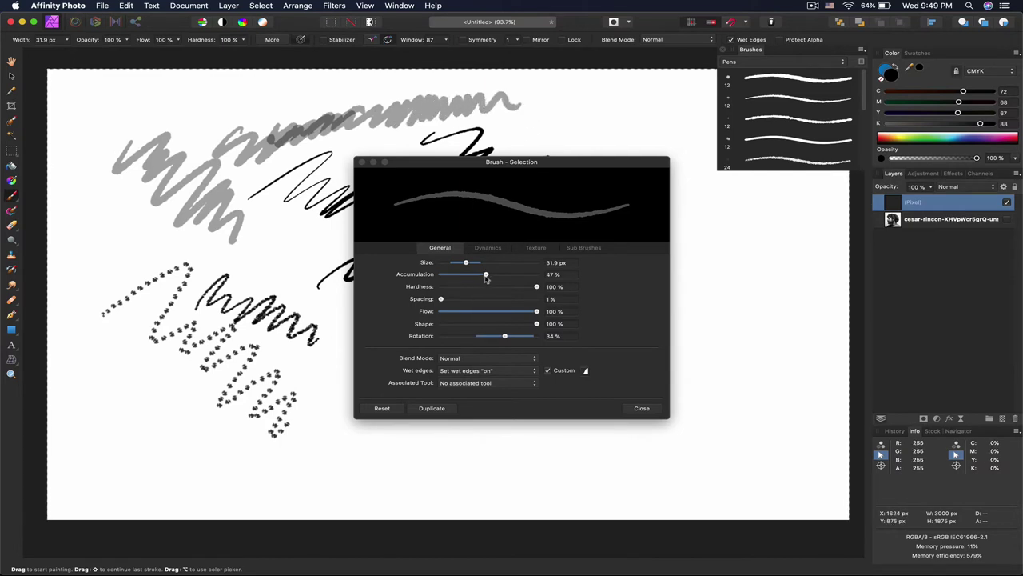
mouse_move(485, 277)
mouse_down()
mouse_move(466, 276)
mouse_move(552, 273)
mouse_up()
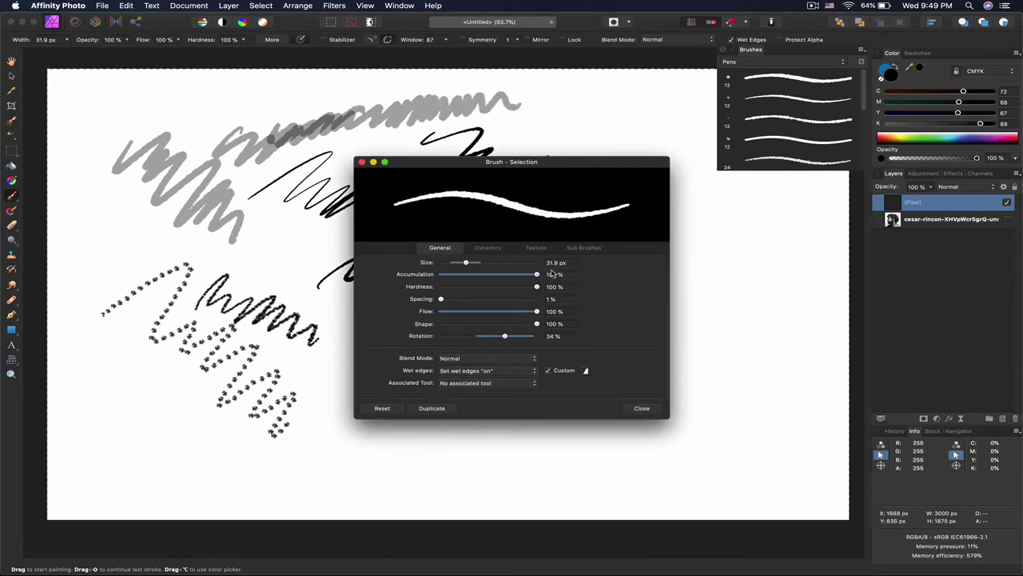
mouse_move(536, 274)
mouse_down()
mouse_move(436, 282)
mouse_move(544, 274)
mouse_up()
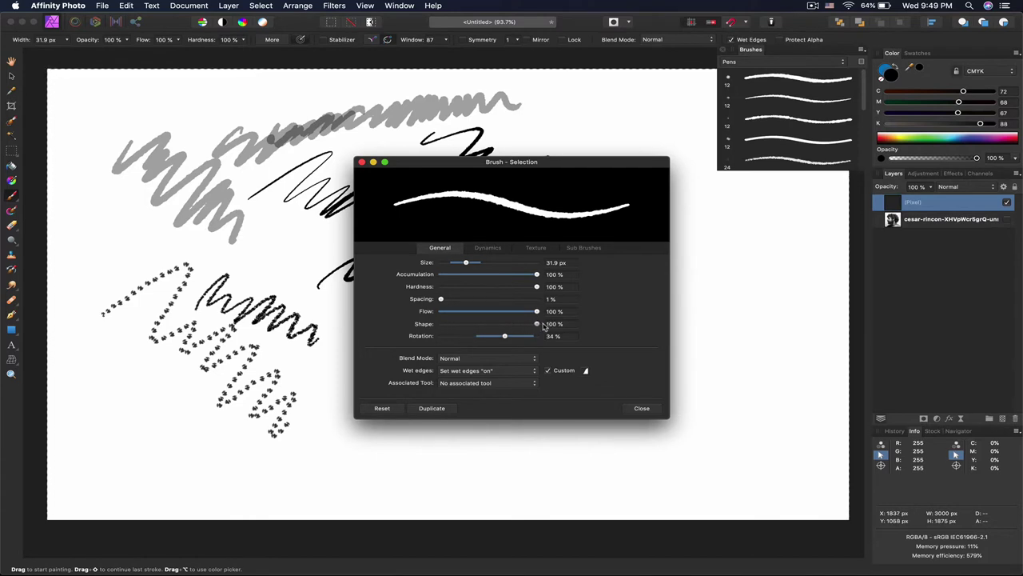
mouse_move(591, 116)
mouse_down()
mouse_move(605, 109)
mouse_move(660, 139)
mouse_move(724, 209)
mouse_move(742, 256)
mouse_up()
Step: Set the brush shape to 100% and paint black wavy strokes and a squiggle on the right
drag(508, 323, 543, 323)
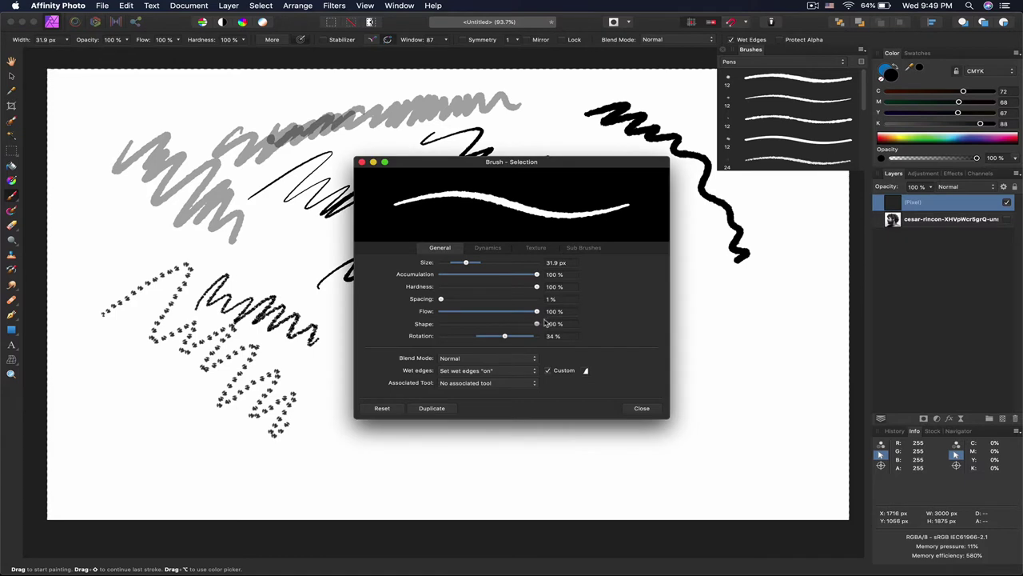
mouse_move(692, 239)
mouse_down()
mouse_move(710, 309)
mouse_move(744, 318)
mouse_up()
drag(711, 222, 727, 192)
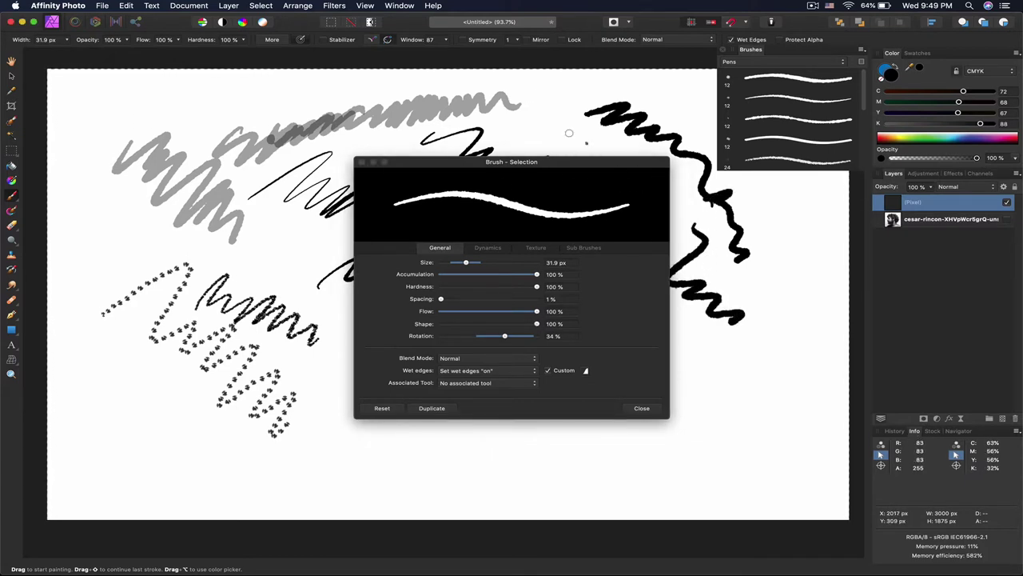
drag(545, 113, 576, 119)
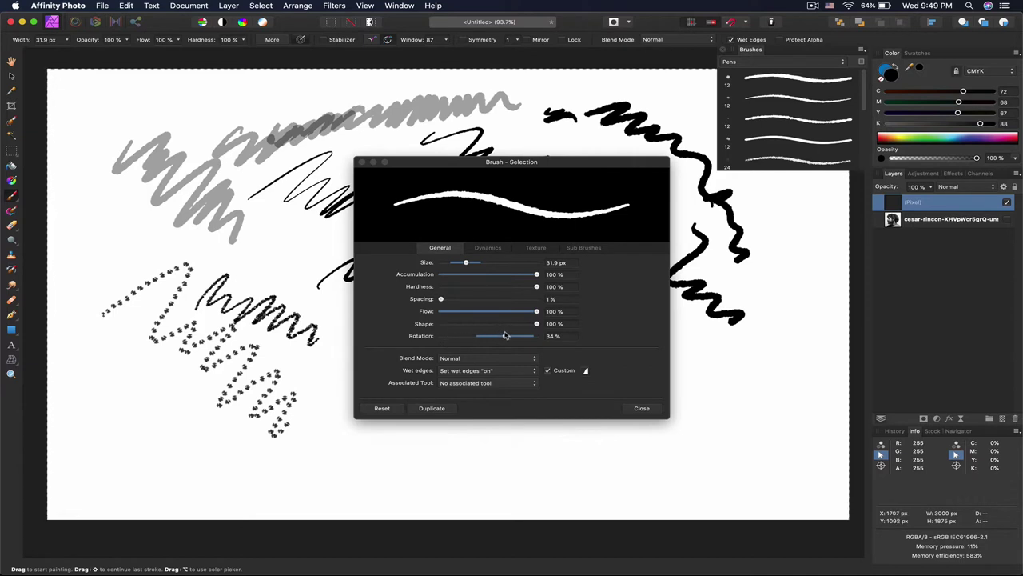
Step: Adjust the brush rotation to 7%, paint a black zigzag along the bottom, and close the settings
drag(505, 337, 497, 340)
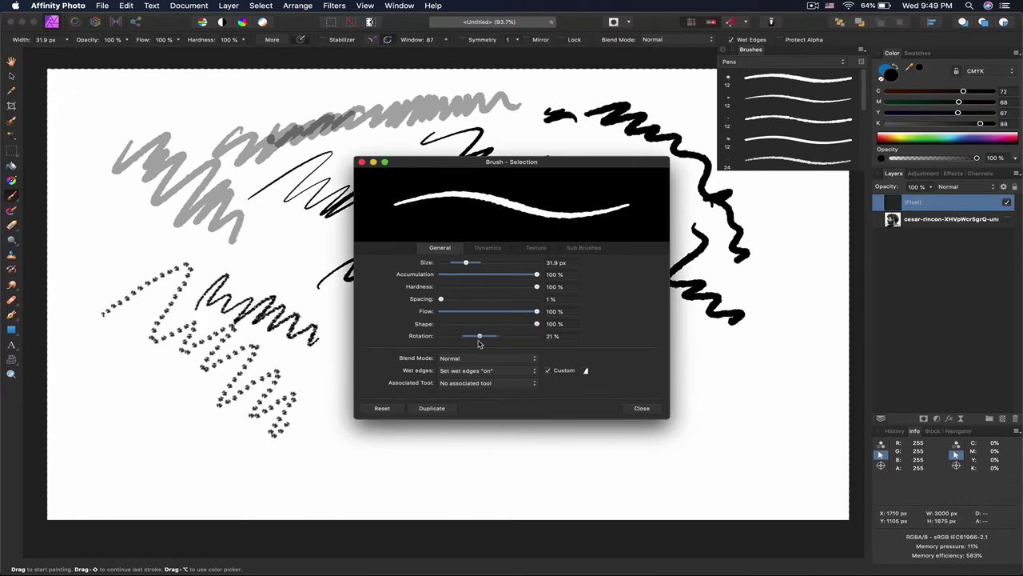
drag(472, 344, 525, 342)
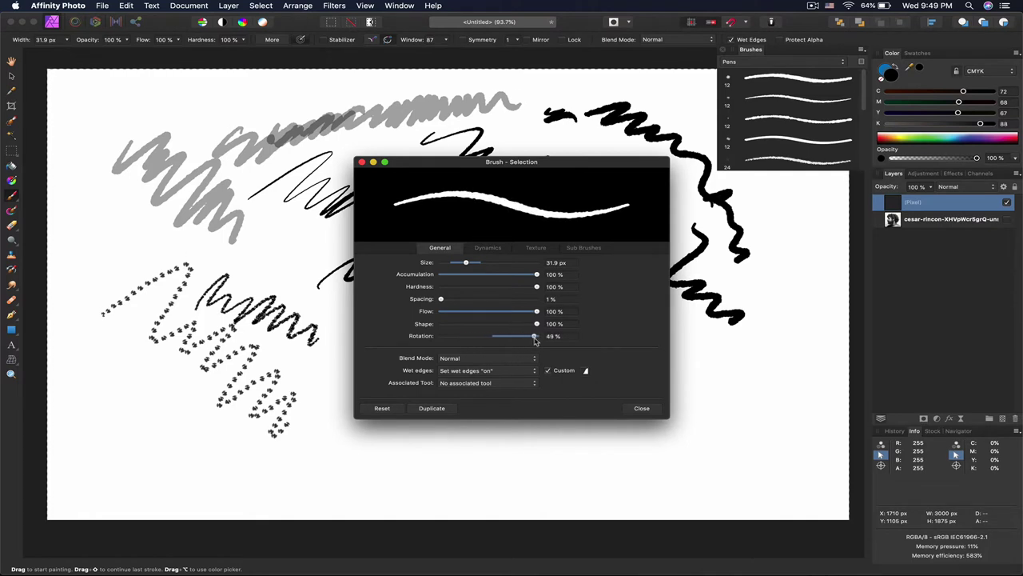
mouse_move(472, 336)
mouse_down()
mouse_move(513, 341)
mouse_move(454, 346)
mouse_up()
mouse_move(257, 418)
mouse_down()
mouse_move(317, 419)
mouse_move(354, 433)
mouse_move(353, 460)
mouse_move(423, 471)
mouse_move(577, 432)
mouse_move(619, 412)
mouse_move(742, 289)
mouse_move(753, 295)
mouse_move(735, 342)
mouse_move(748, 377)
mouse_move(770, 388)
mouse_up()
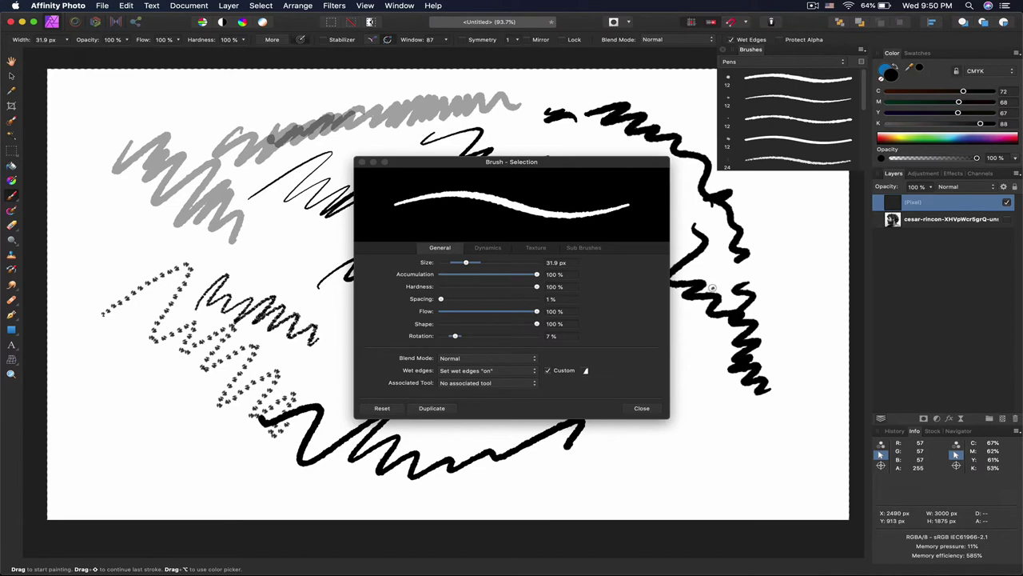
click(642, 407)
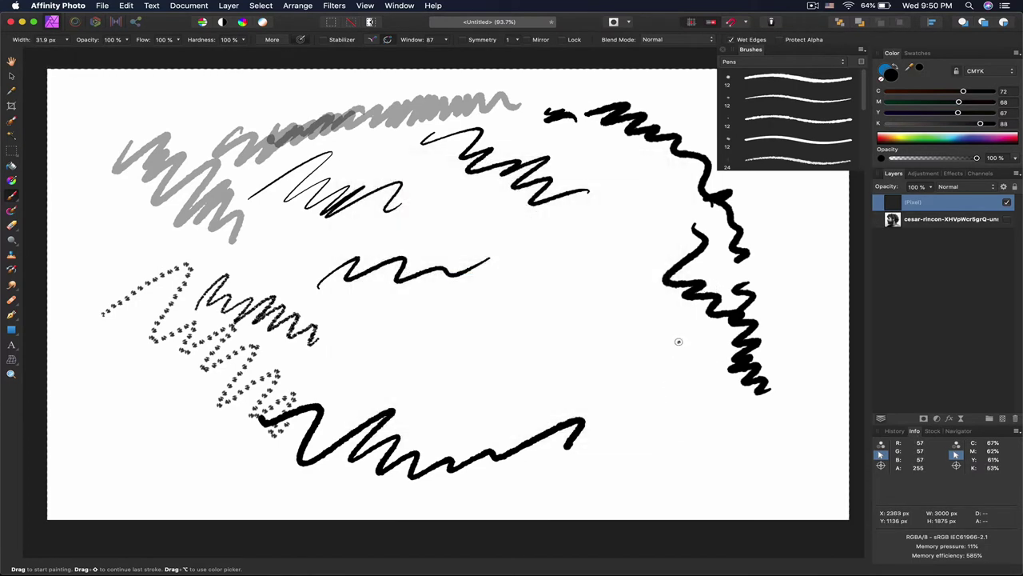
Step: Zoom to 300%, reopen the brush settings beside the canvas, and paint a thick black zigzag
key(super+equal)
key(super+equal)
key(super+equal)
key(super+equal)
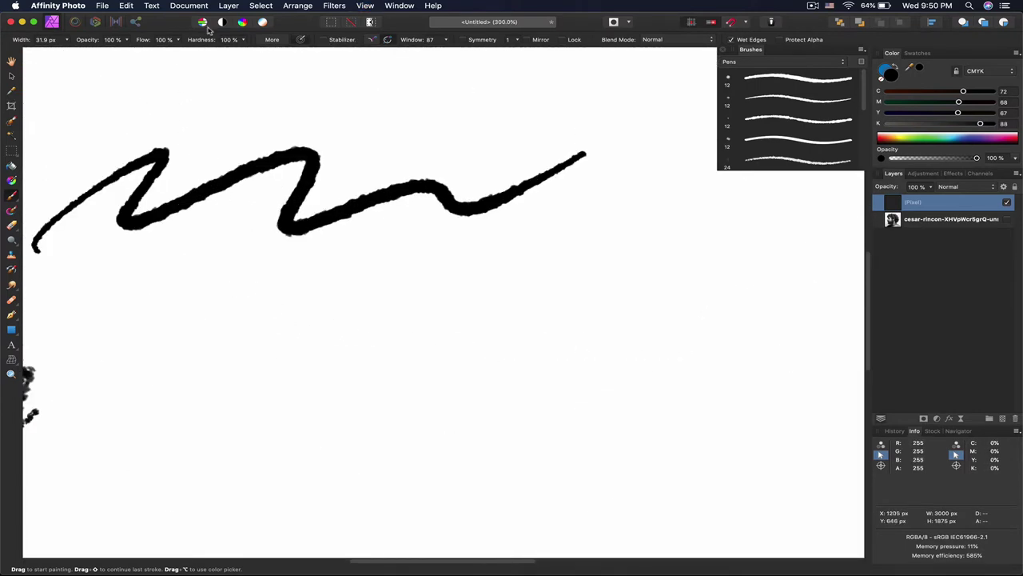
click(271, 40)
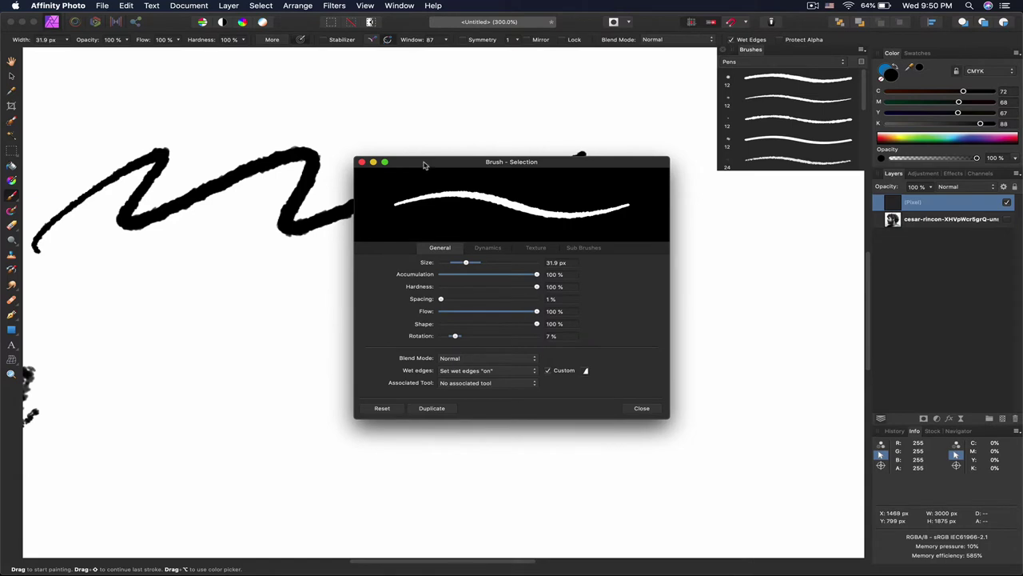
drag(424, 164, 651, 171)
mouse_move(152, 338)
mouse_down()
mouse_move(231, 288)
mouse_move(214, 346)
mouse_move(267, 318)
mouse_move(315, 335)
mouse_move(385, 298)
mouse_move(409, 300)
mouse_up()
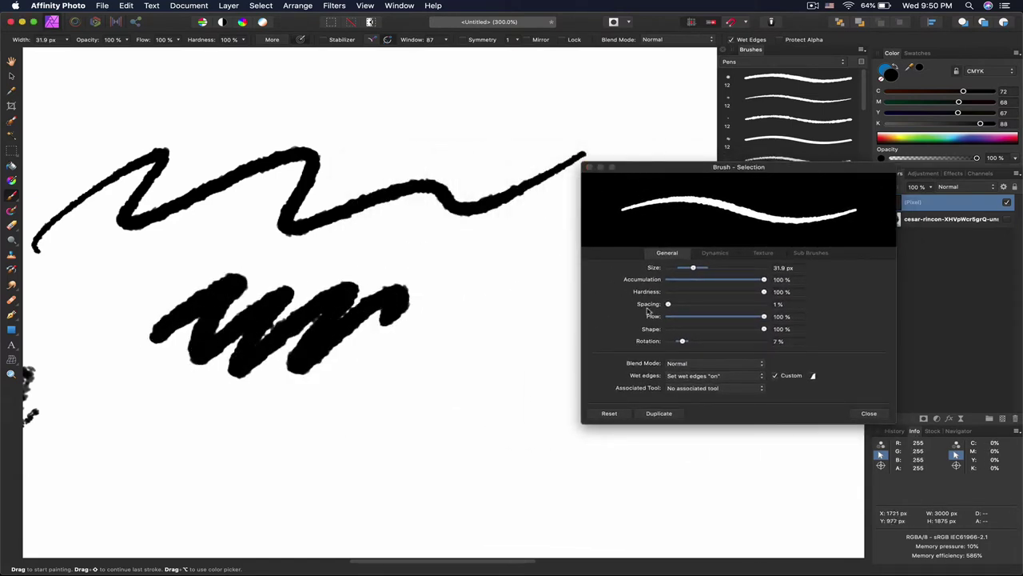
Step: Raise rotation to about 50%, paint another thick zigzag, lower it again, and show the Dynamics settings
drag(680, 343, 774, 343)
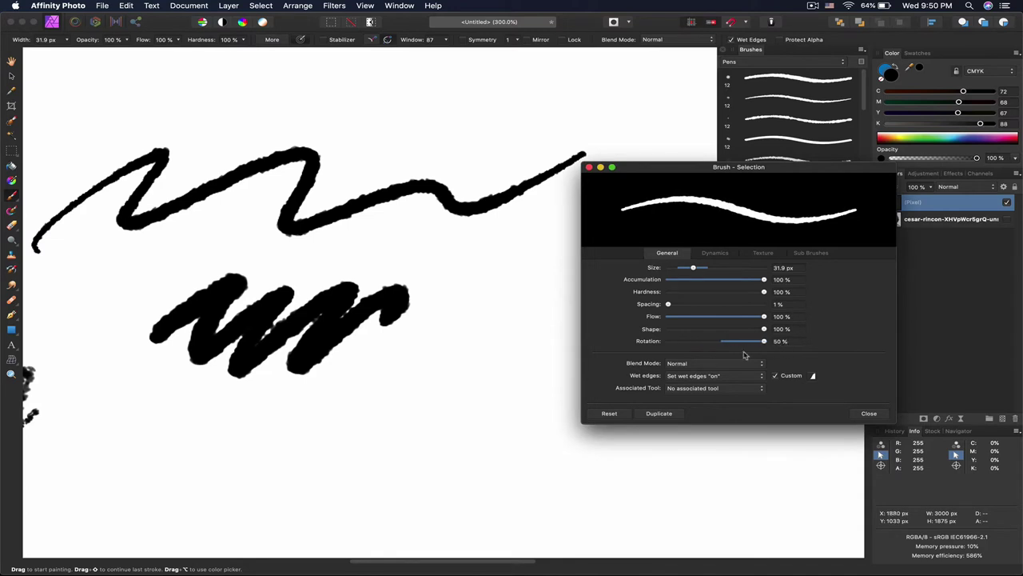
mouse_move(296, 438)
mouse_down()
mouse_move(338, 406)
mouse_move(353, 435)
mouse_move(456, 379)
mouse_move(420, 452)
mouse_move(517, 385)
mouse_move(485, 438)
mouse_move(576, 431)
mouse_move(639, 463)
mouse_up()
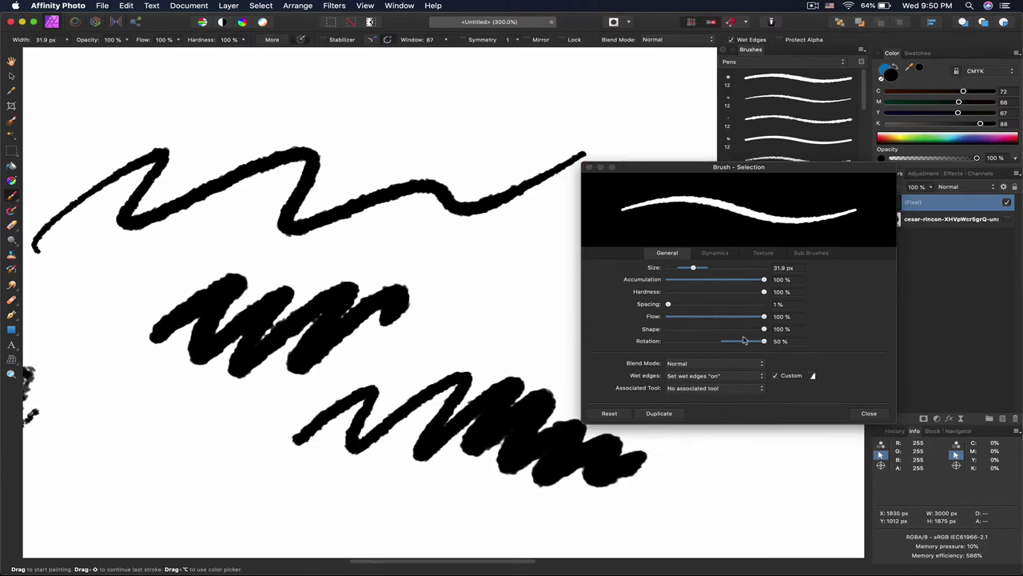
drag(762, 342, 683, 340)
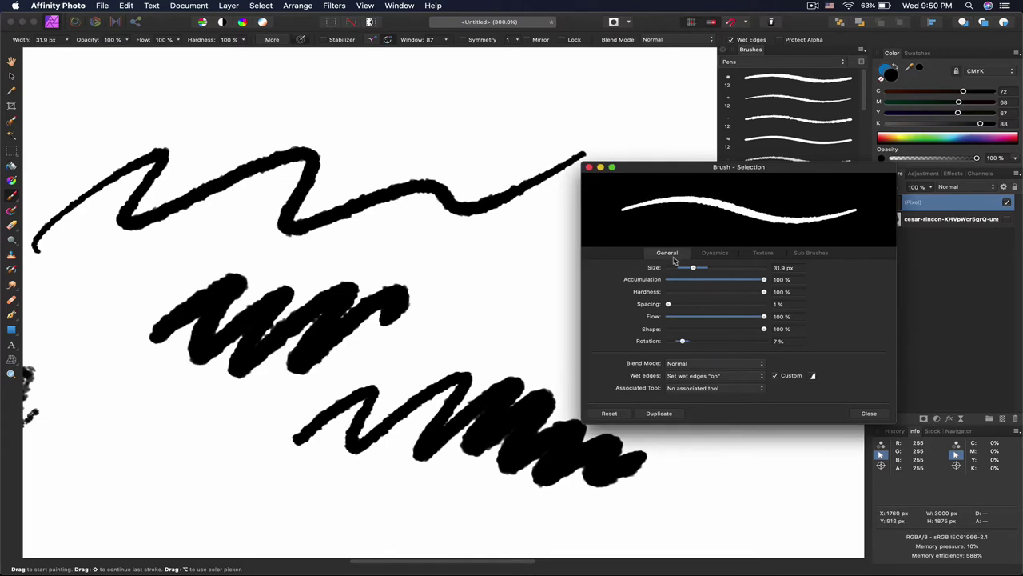
click(714, 253)
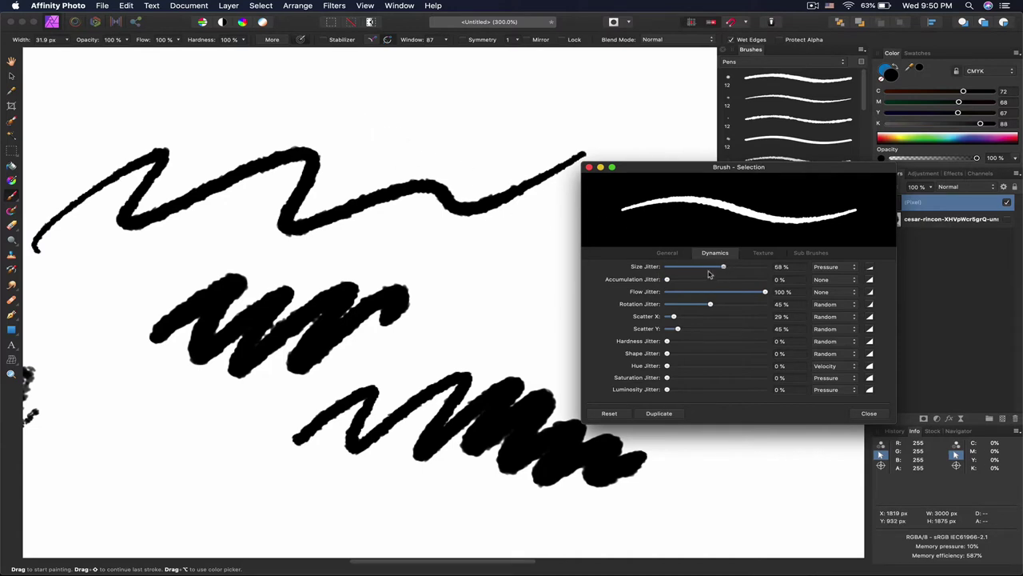
Step: Paint black test strokes with brush Size Jitter at 39% and then 4%
drag(708, 275, 705, 268)
mouse_move(285, 121)
mouse_down()
mouse_move(456, 103)
mouse_move(566, 105)
mouse_up()
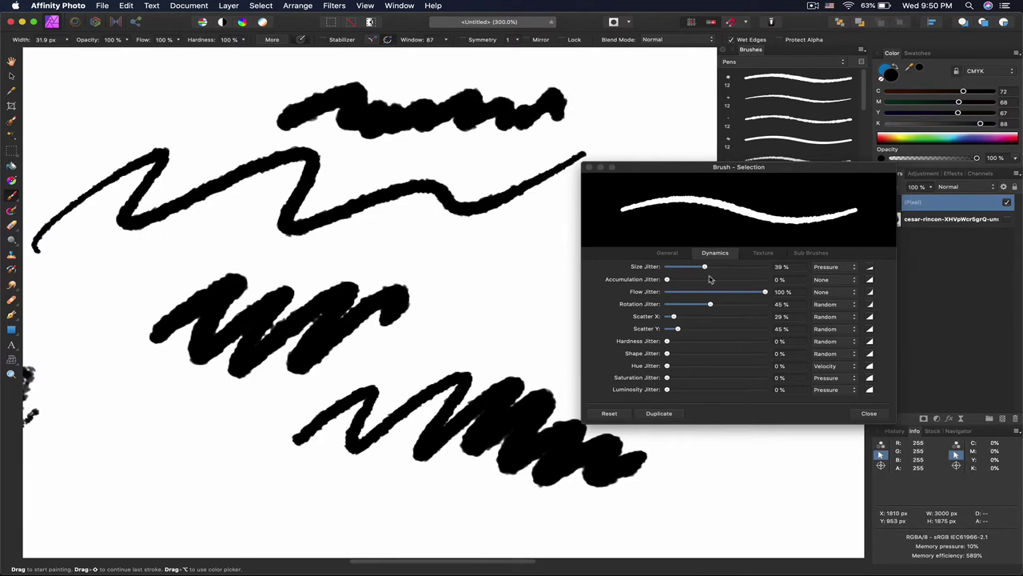
drag(705, 267, 670, 267)
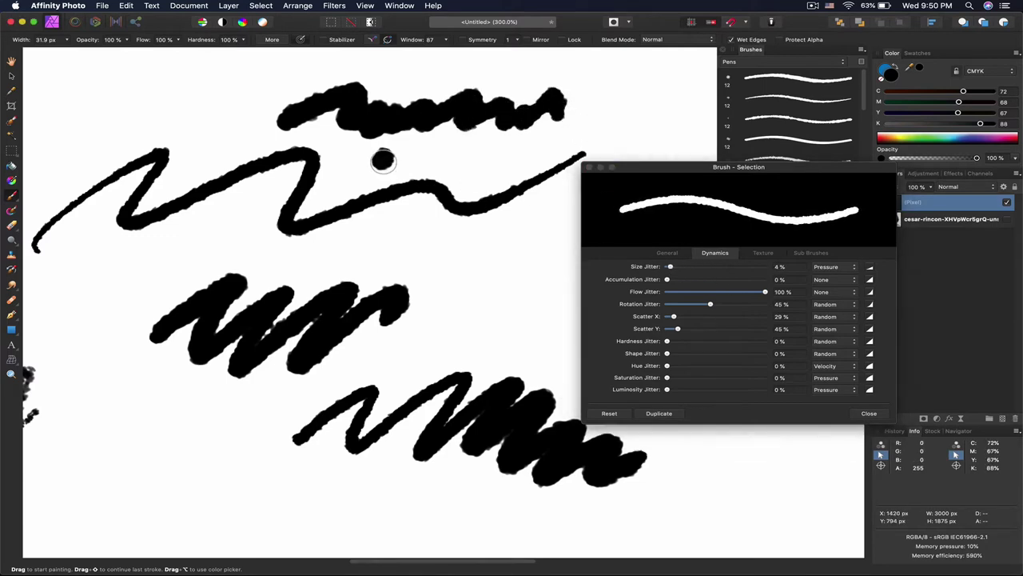
mouse_move(383, 160)
mouse_down()
mouse_move(449, 145)
mouse_move(461, 160)
mouse_move(619, 117)
mouse_move(654, 123)
mouse_up()
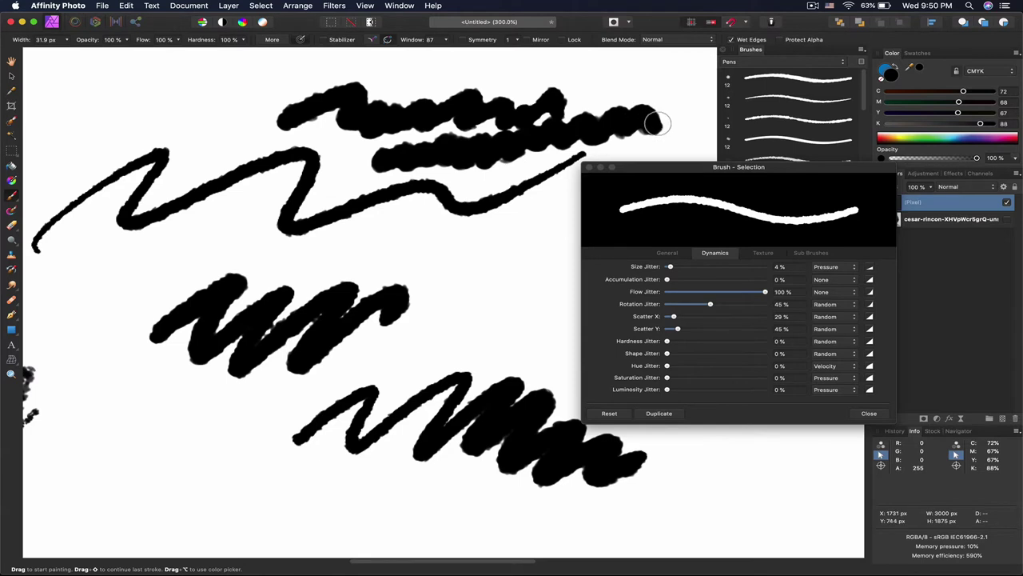
Step: Paint a zigzag with Size Jitter raised to 100%, then close the brush settings
drag(715, 267, 789, 268)
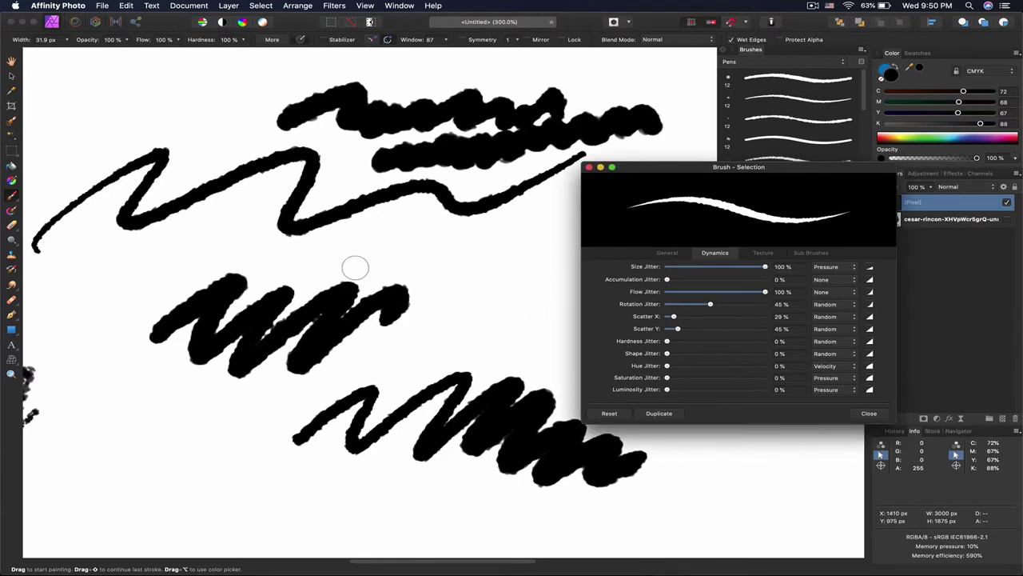
mouse_move(314, 232)
mouse_down()
mouse_move(372, 213)
mouse_move(418, 286)
mouse_move(496, 297)
mouse_move(544, 328)
mouse_move(160, 443)
mouse_move(110, 516)
mouse_move(375, 474)
mouse_move(760, 490)
mouse_move(338, 523)
mouse_move(51, 429)
mouse_move(205, 238)
mouse_move(201, 165)
mouse_move(350, 308)
mouse_move(183, 393)
mouse_move(291, 420)
mouse_move(267, 456)
mouse_move(313, 487)
mouse_move(479, 492)
mouse_move(815, 456)
mouse_move(344, 462)
mouse_up()
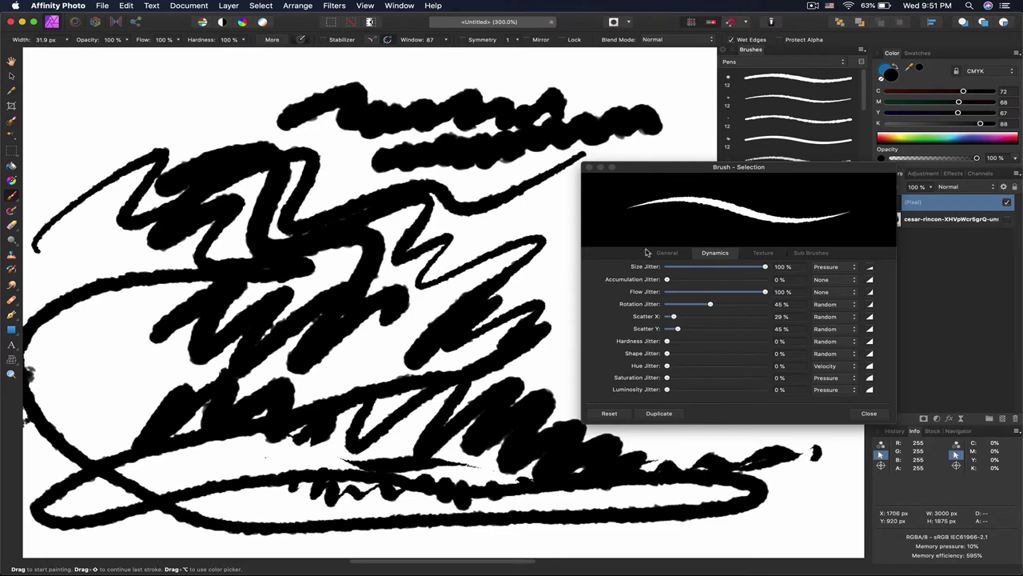
click(869, 414)
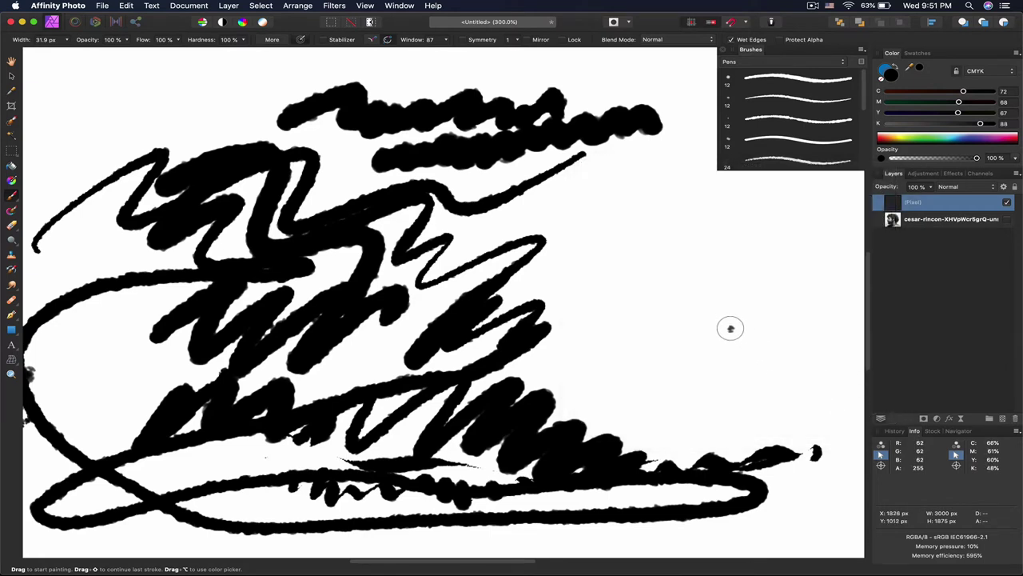
Step: Clear the scribbles, reset the dynamics, and paint a zigzag with lowered random Flow Jitter
key(super+z)
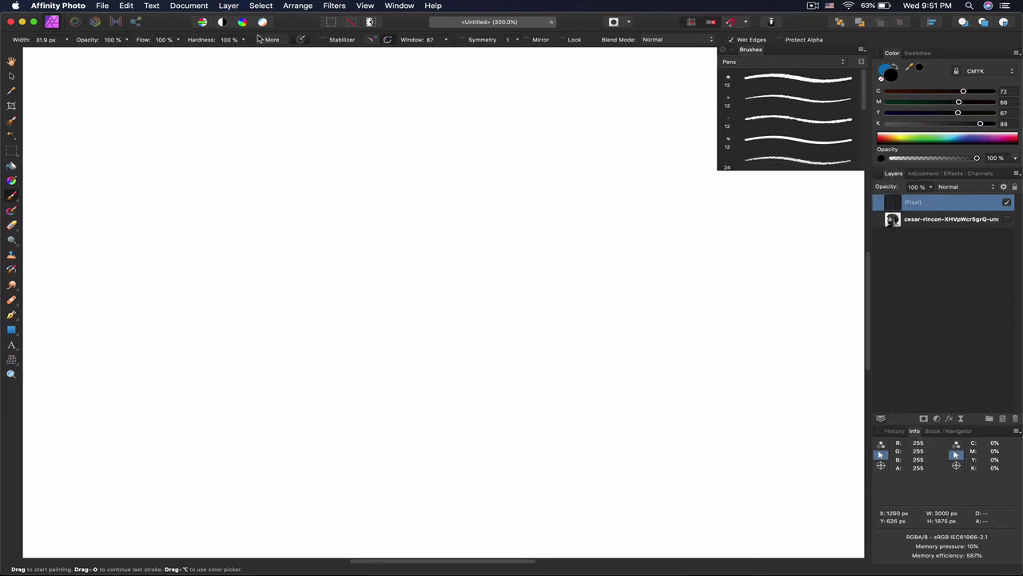
click(259, 40)
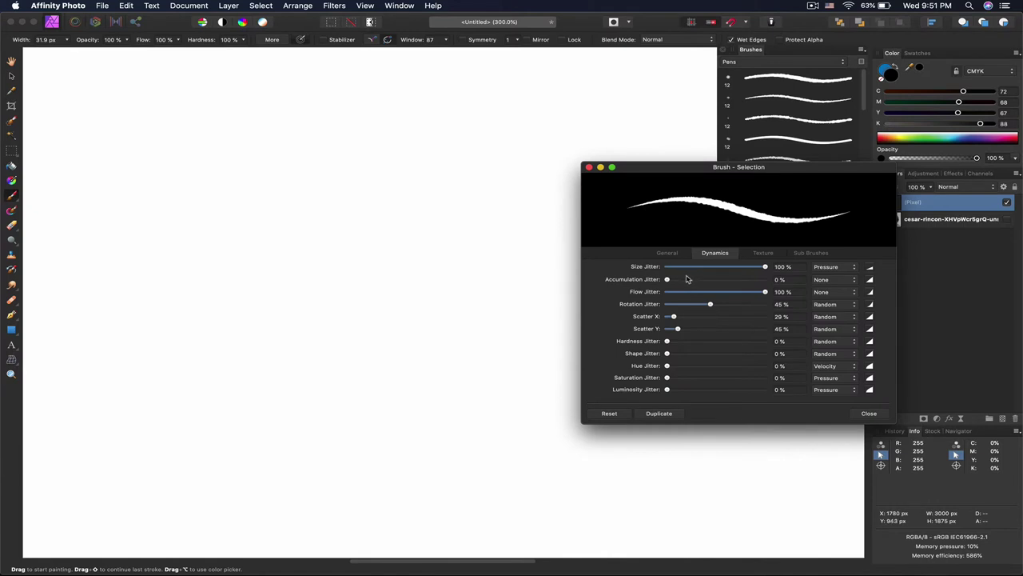
click(610, 414)
click(764, 293)
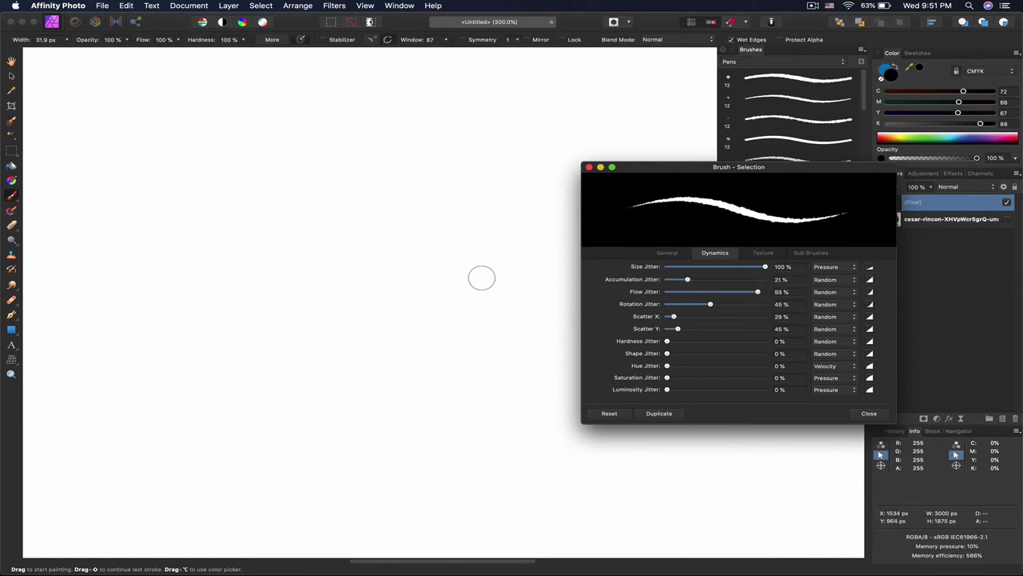
drag(723, 293, 686, 297)
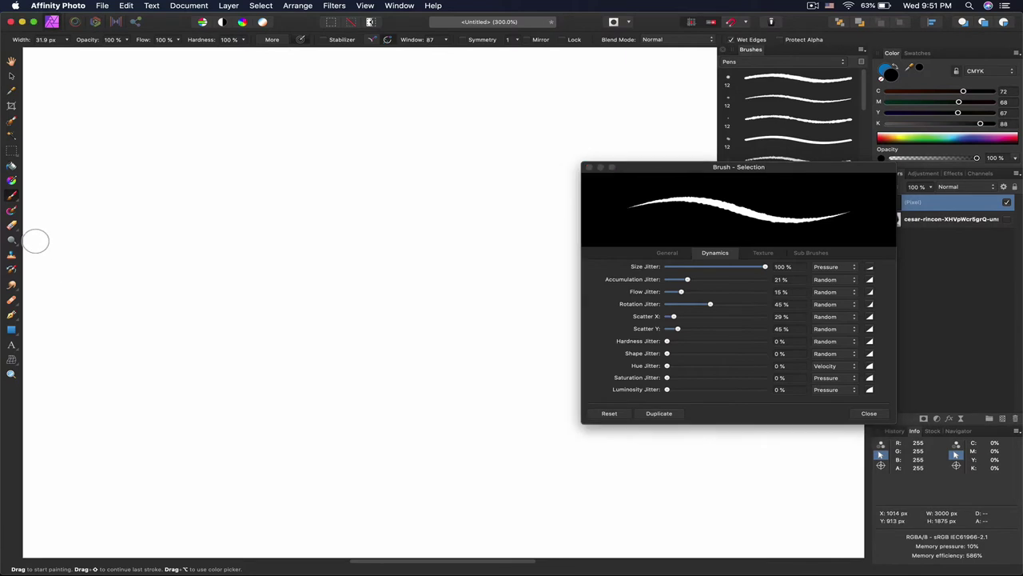
mouse_move(32, 240)
mouse_down()
mouse_move(177, 171)
mouse_move(151, 251)
mouse_move(285, 174)
mouse_move(187, 315)
mouse_move(320, 221)
mouse_move(237, 335)
mouse_move(380, 275)
mouse_move(365, 319)
mouse_move(436, 292)
mouse_move(432, 385)
mouse_move(458, 407)
mouse_move(492, 406)
mouse_move(482, 285)
mouse_move(491, 271)
mouse_move(415, 230)
mouse_move(384, 174)
mouse_move(450, 179)
mouse_move(545, 147)
mouse_move(349, 142)
mouse_move(513, 102)
mouse_move(341, 145)
mouse_move(429, 157)
mouse_up()
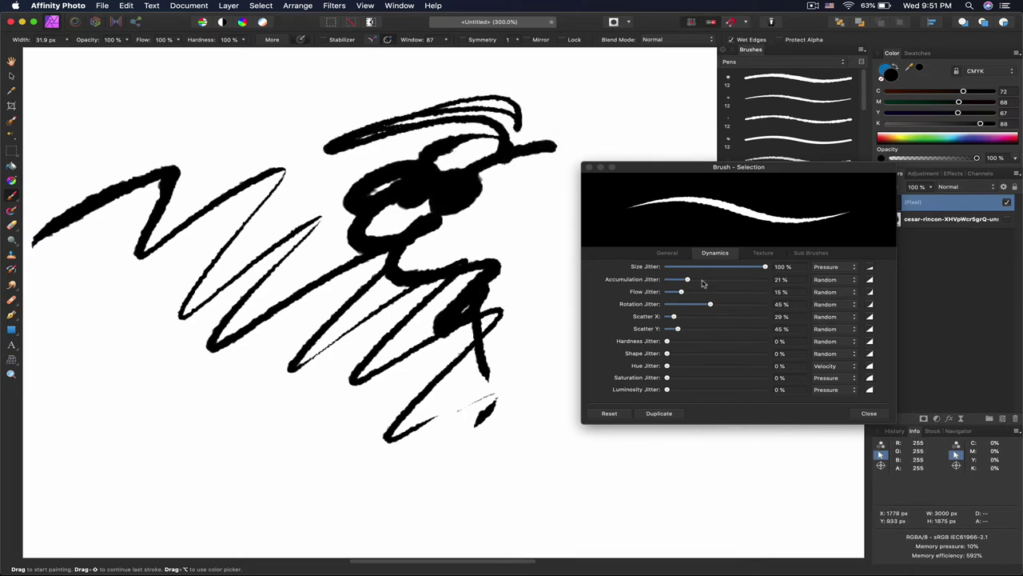
Step: Reset the brush dynamics to defaults and paint a fresh zigzag stroke
click(610, 413)
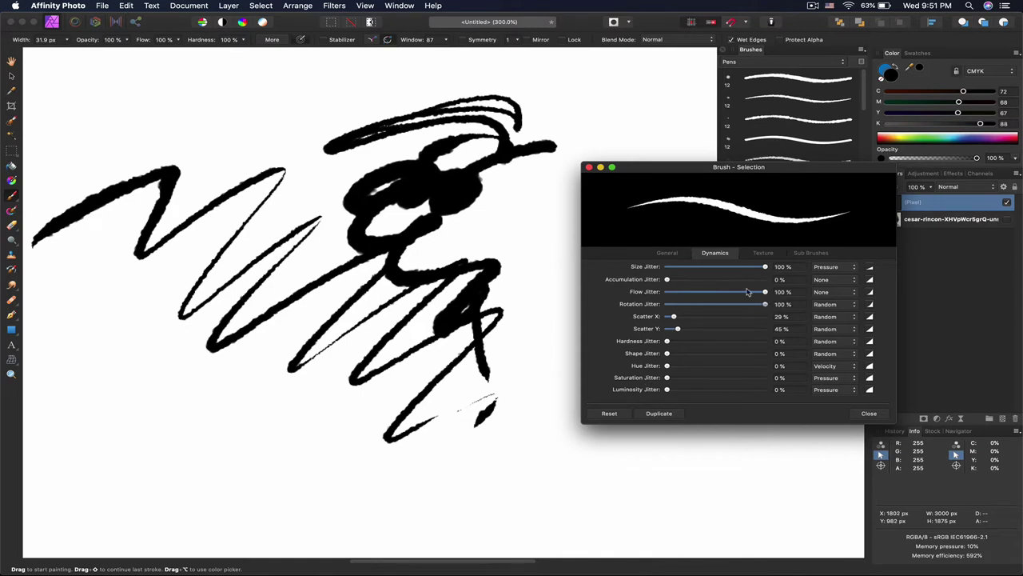
mouse_move(170, 114)
mouse_down()
mouse_move(341, 67)
mouse_move(258, 133)
mouse_move(390, 81)
mouse_move(518, 59)
mouse_move(677, 87)
mouse_move(670, 113)
mouse_move(495, 120)
mouse_move(303, 184)
mouse_move(190, 307)
mouse_move(188, 413)
mouse_move(291, 470)
mouse_move(331, 488)
mouse_move(382, 453)
mouse_move(525, 478)
mouse_up()
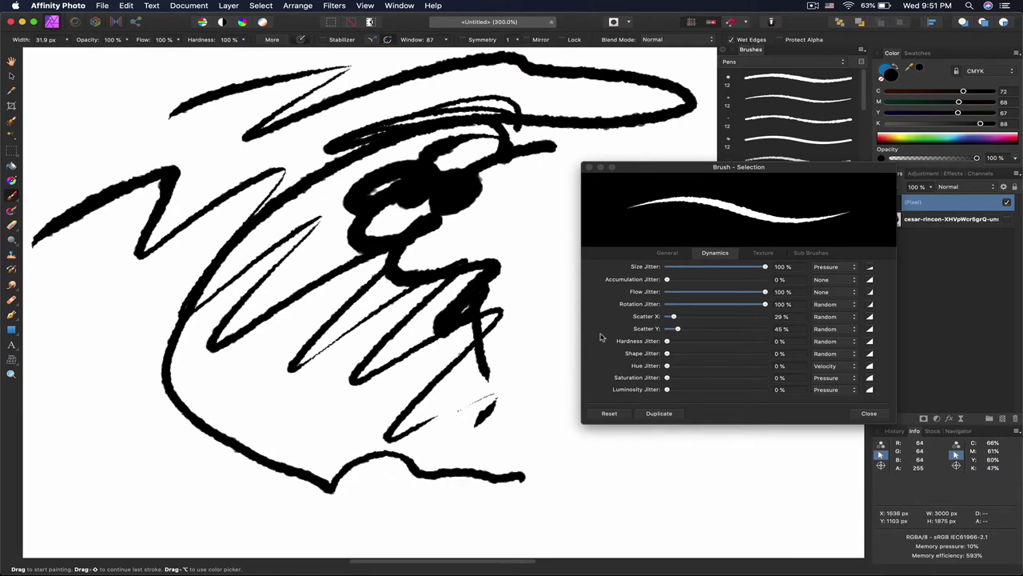
click(666, 253)
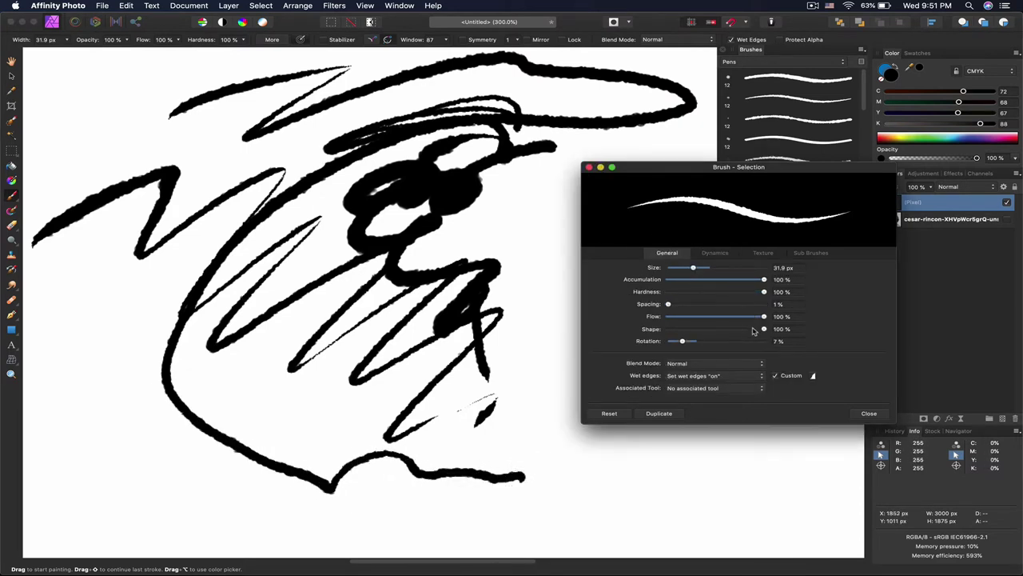
Step: Paint dotted dab trails with spacing at 124%, adding more rotation jitter
drag(676, 308, 733, 306)
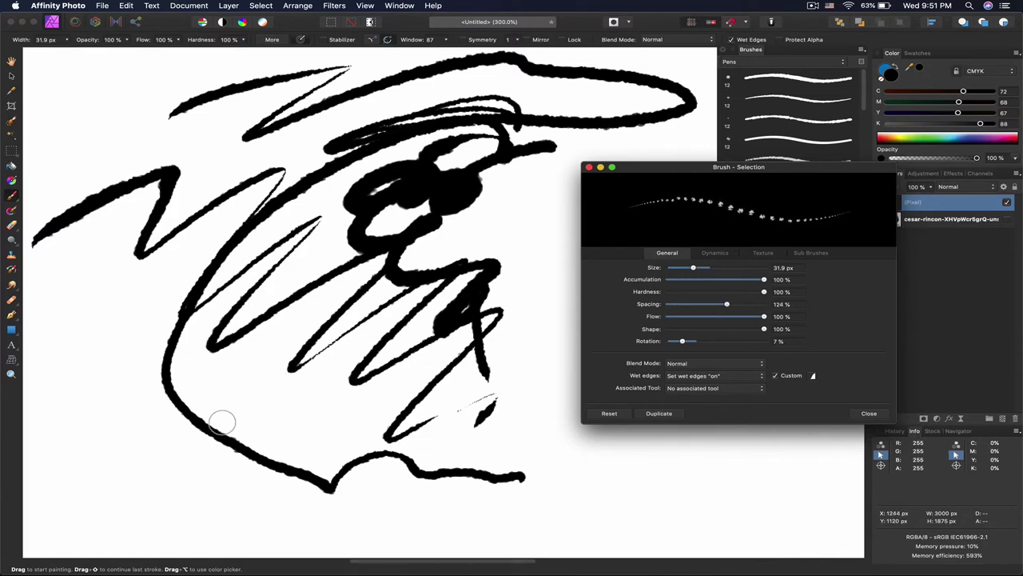
mouse_move(222, 421)
mouse_down()
mouse_move(304, 405)
mouse_move(504, 430)
mouse_move(562, 451)
mouse_move(675, 462)
mouse_move(717, 482)
mouse_move(784, 477)
mouse_move(770, 502)
mouse_move(654, 516)
mouse_move(494, 507)
mouse_move(287, 525)
mouse_move(218, 520)
mouse_move(116, 482)
mouse_move(97, 427)
mouse_up()
click(718, 254)
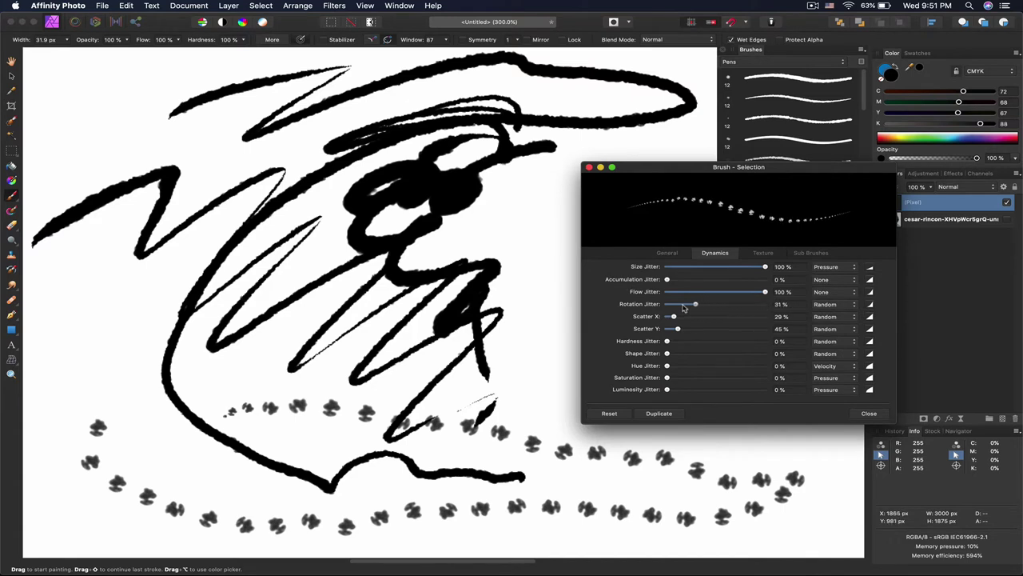
drag(60, 377, 558, 328)
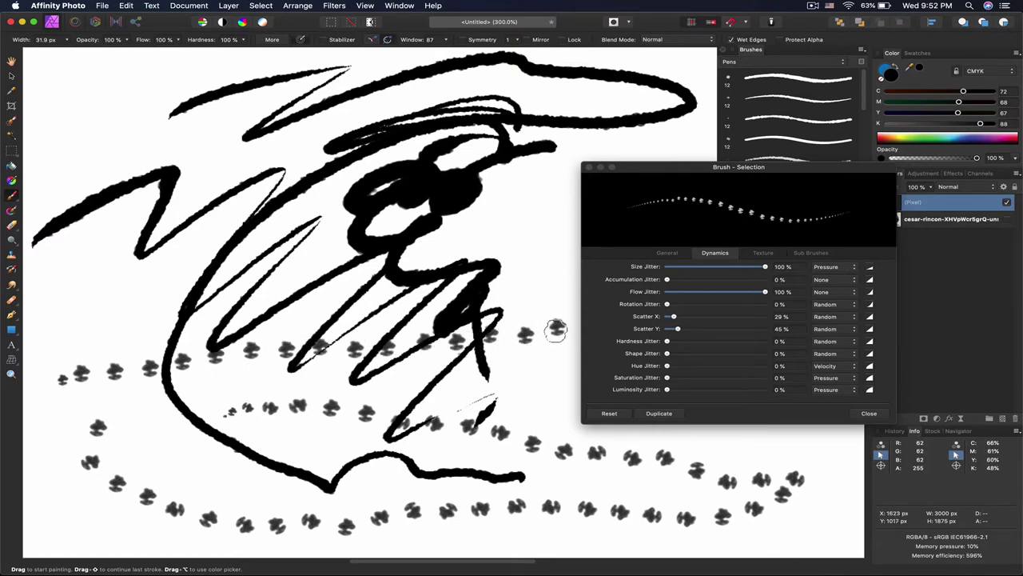
mouse_move(185, 386)
mouse_down()
mouse_move(426, 366)
mouse_move(536, 371)
mouse_up()
mouse_move(696, 306)
mouse_down()
mouse_move(686, 306)
mouse_move(741, 304)
mouse_up()
mouse_move(253, 342)
mouse_down()
mouse_move(476, 283)
mouse_move(535, 189)
mouse_move(486, 176)
mouse_up()
Step: Tighten brush spacing to 36% and paint a rough continuous stroke
click(669, 254)
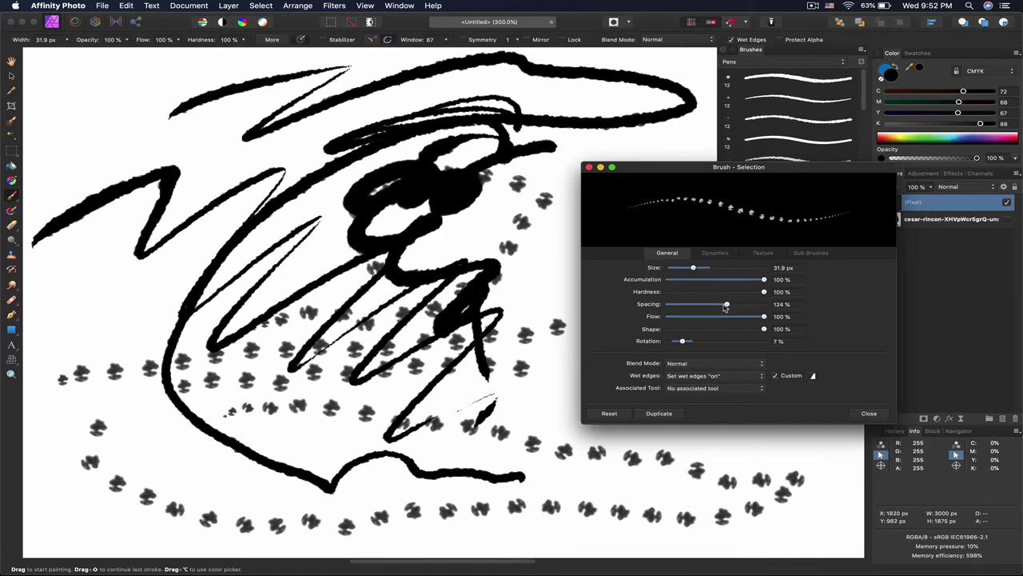
drag(725, 307, 685, 304)
mouse_move(240, 390)
mouse_down()
mouse_move(640, 475)
mouse_move(208, 468)
mouse_move(130, 415)
mouse_move(87, 310)
mouse_move(170, 271)
mouse_move(256, 356)
mouse_move(364, 394)
mouse_move(505, 356)
mouse_up()
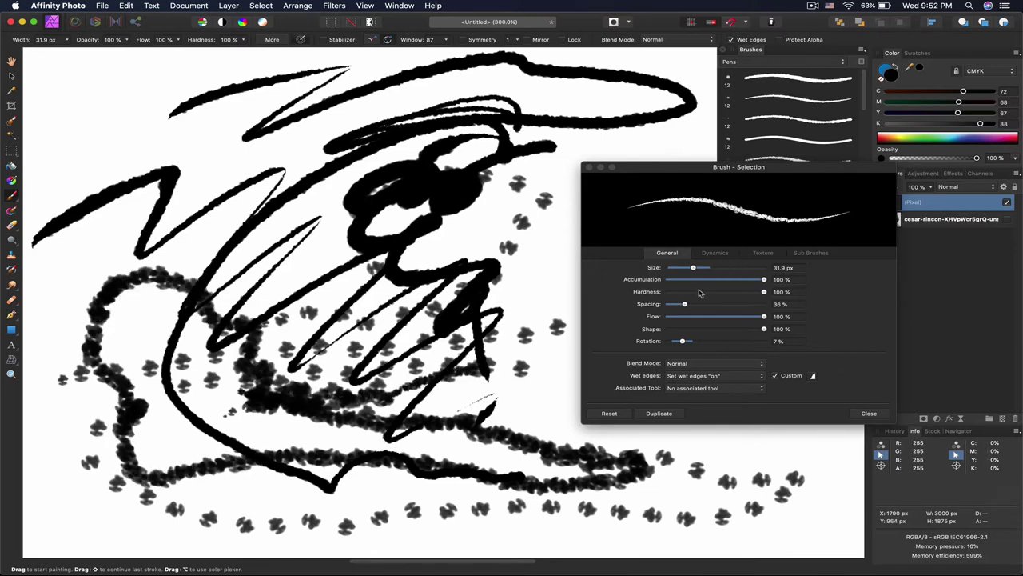
Step: Make rotation jitter follow stroke Direction and widen brush spacing to 200%
click(714, 253)
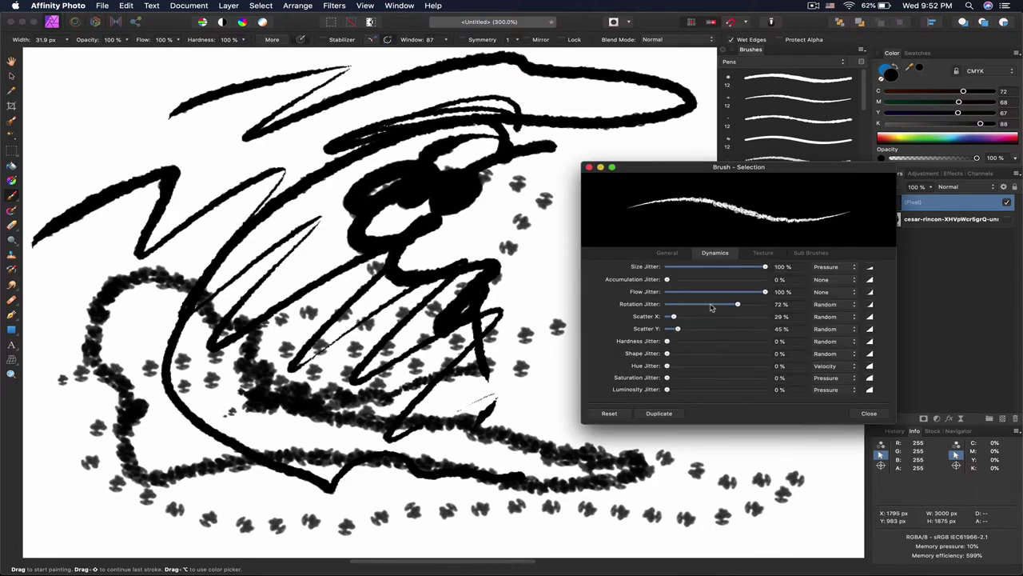
click(827, 305)
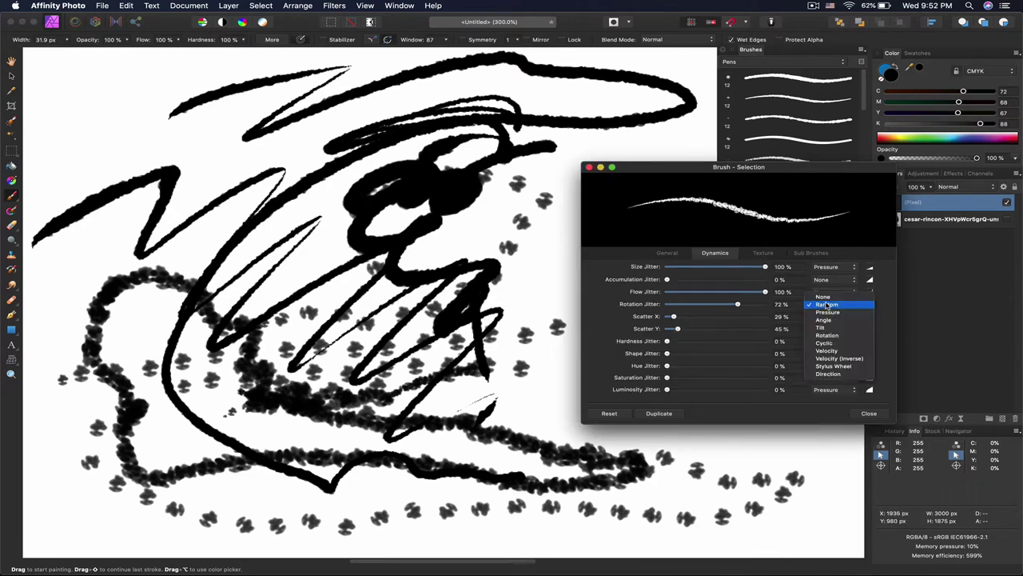
click(827, 374)
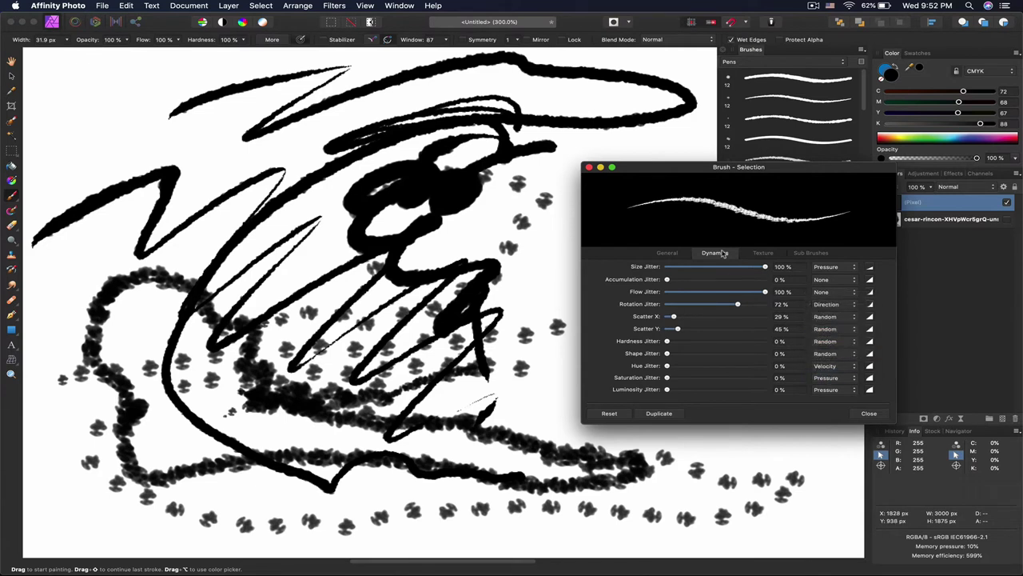
click(668, 253)
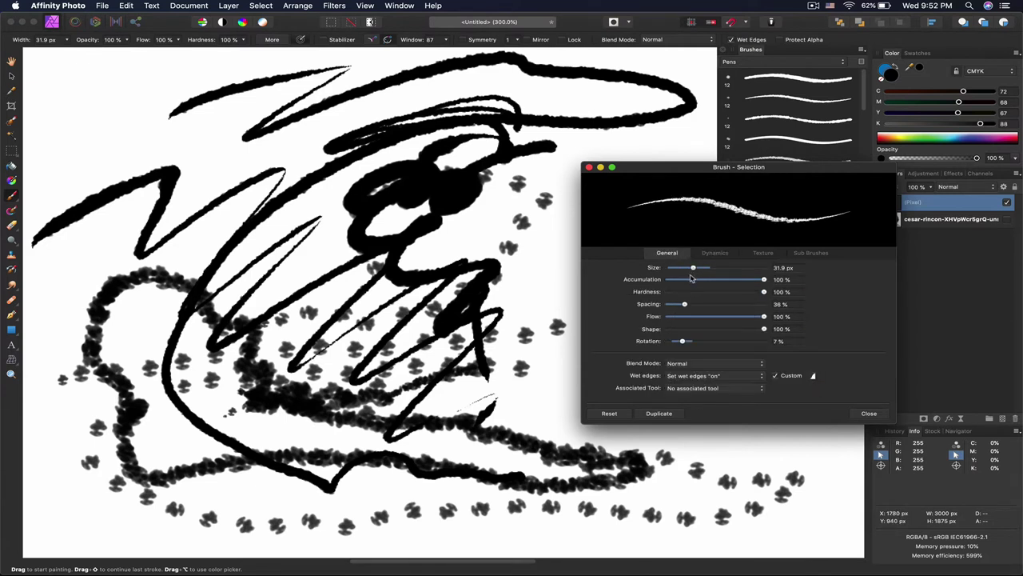
drag(685, 307, 768, 306)
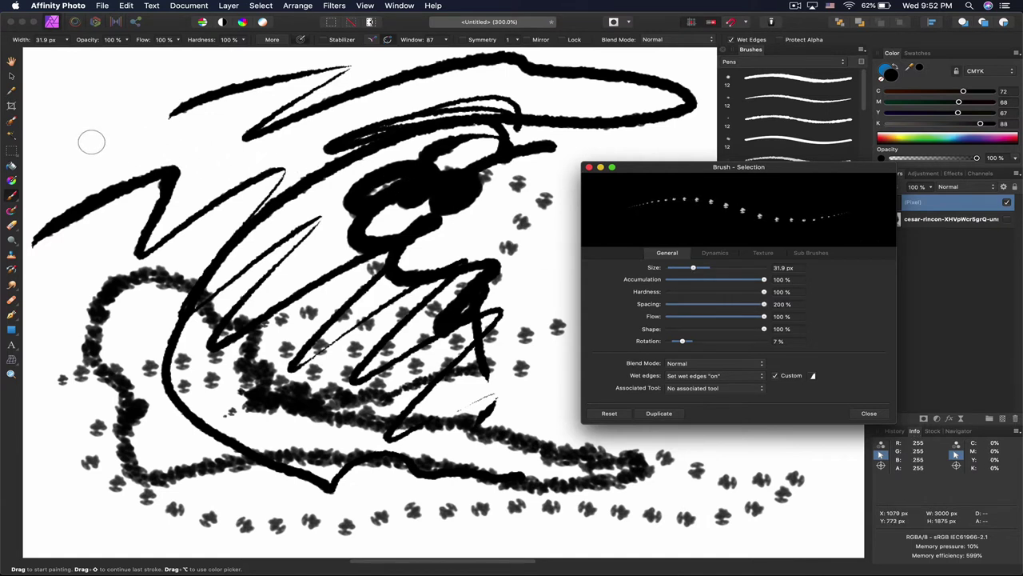
Step: Paint blue spaced dabs across the sketch, then reset the brush to defaults
click(887, 72)
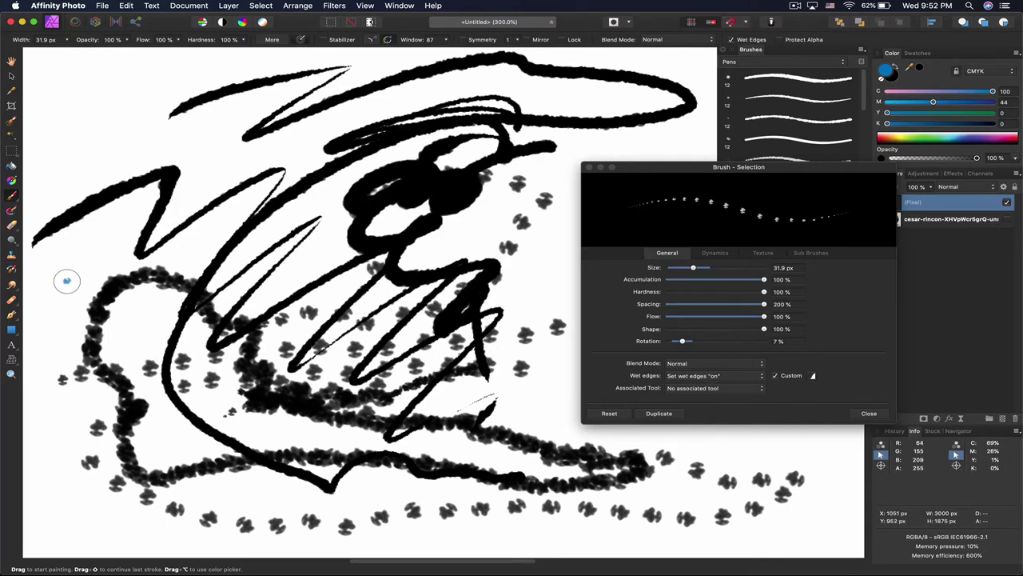
mouse_move(67, 282)
mouse_down()
mouse_move(147, 203)
mouse_move(228, 169)
mouse_move(323, 178)
mouse_move(369, 204)
mouse_move(397, 245)
mouse_move(399, 318)
mouse_move(358, 392)
mouse_move(288, 457)
mouse_move(296, 491)
mouse_move(339, 523)
mouse_move(394, 529)
mouse_move(482, 500)
mouse_move(530, 452)
mouse_move(519, 387)
mouse_move(480, 339)
mouse_move(265, 252)
mouse_move(220, 181)
mouse_move(322, 128)
mouse_move(453, 149)
mouse_move(550, 132)
mouse_move(432, 105)
mouse_move(357, 200)
mouse_move(202, 290)
mouse_move(185, 218)
mouse_move(438, 233)
mouse_move(380, 294)
mouse_move(208, 397)
mouse_move(261, 438)
mouse_move(354, 447)
mouse_move(468, 437)
mouse_move(493, 396)
mouse_move(467, 367)
mouse_move(229, 302)
mouse_move(243, 232)
mouse_move(391, 246)
mouse_move(488, 222)
mouse_move(515, 169)
mouse_move(462, 144)
mouse_move(376, 166)
mouse_move(366, 216)
mouse_move(311, 287)
mouse_move(207, 330)
mouse_move(100, 299)
mouse_move(70, 244)
mouse_move(104, 191)
mouse_move(179, 214)
mouse_move(242, 287)
mouse_move(232, 338)
mouse_move(243, 379)
mouse_move(298, 419)
mouse_move(408, 410)
mouse_move(468, 324)
mouse_move(510, 313)
mouse_up()
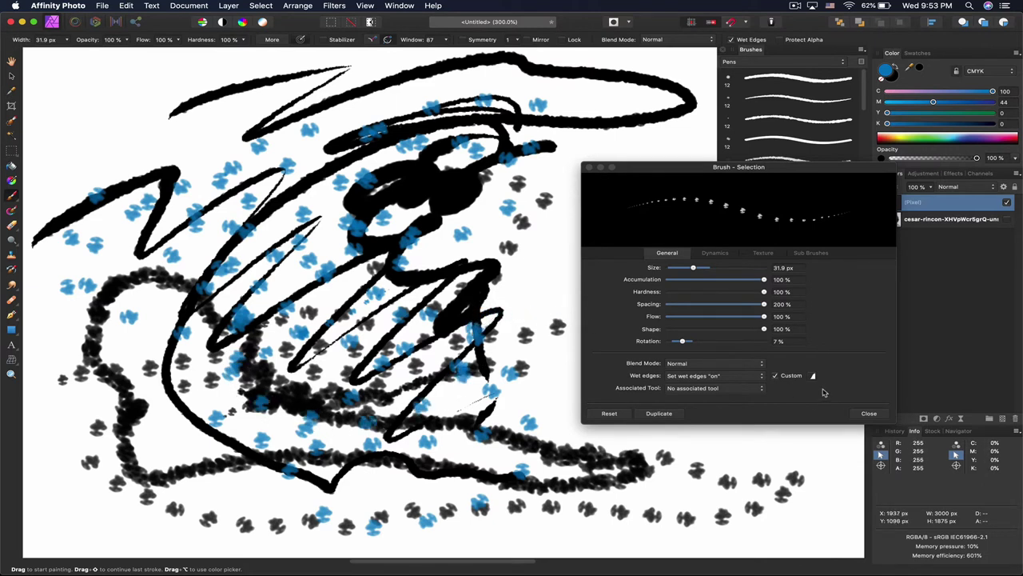
click(609, 414)
click(715, 252)
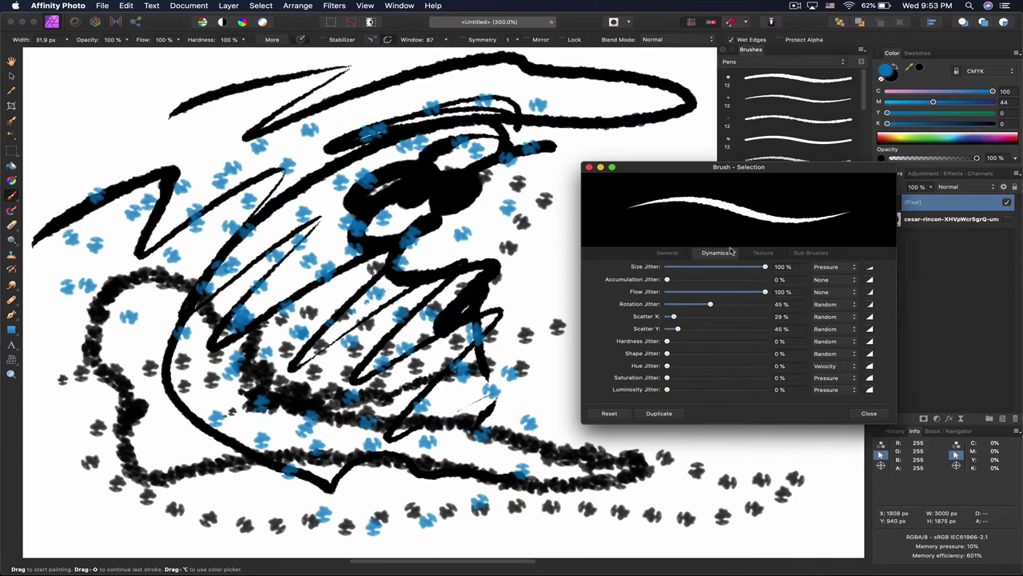
Step: Review the Texture and Sub Brushes options, close the settings, and place a small blue dab
click(759, 253)
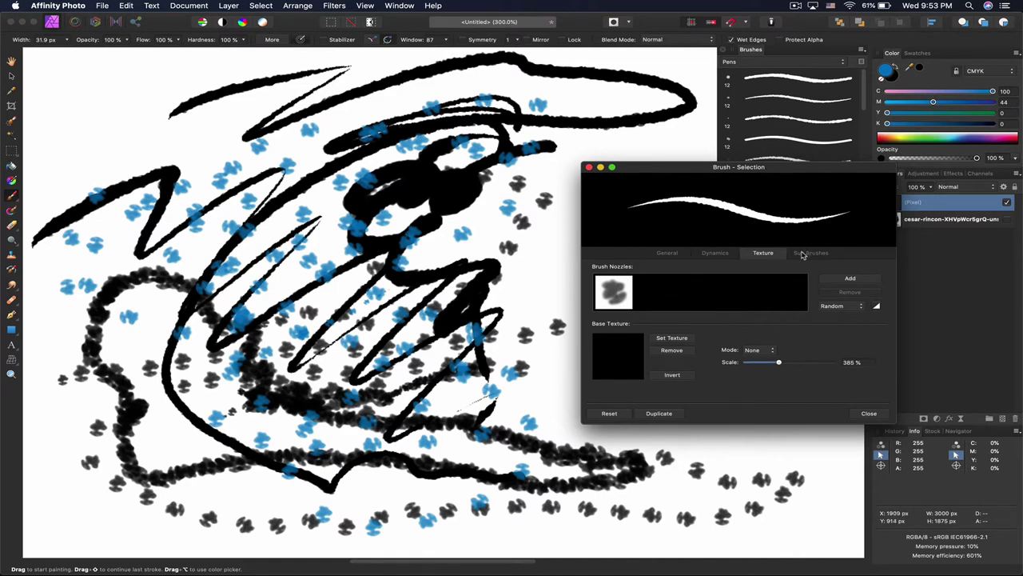
click(802, 253)
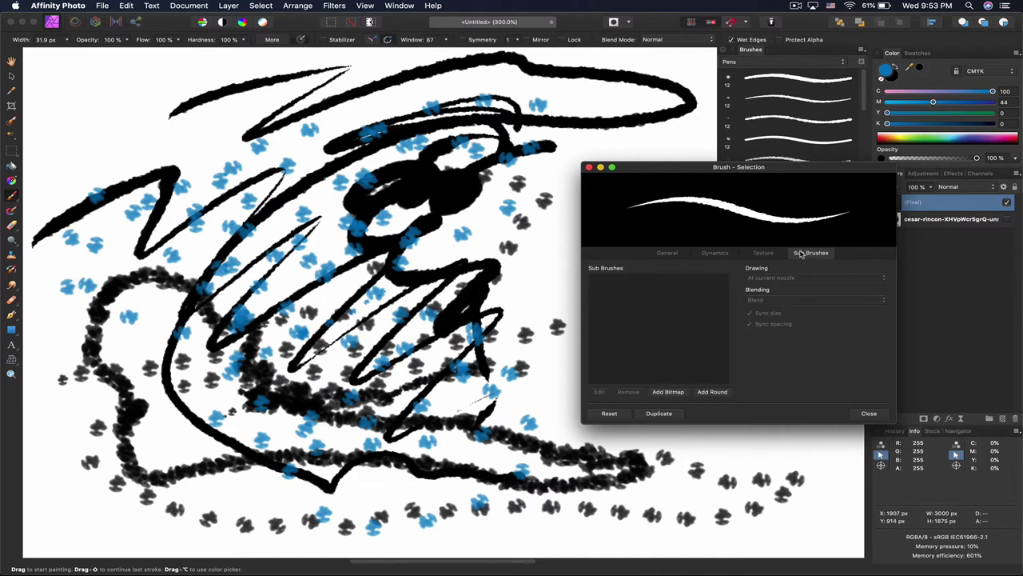
click(716, 253)
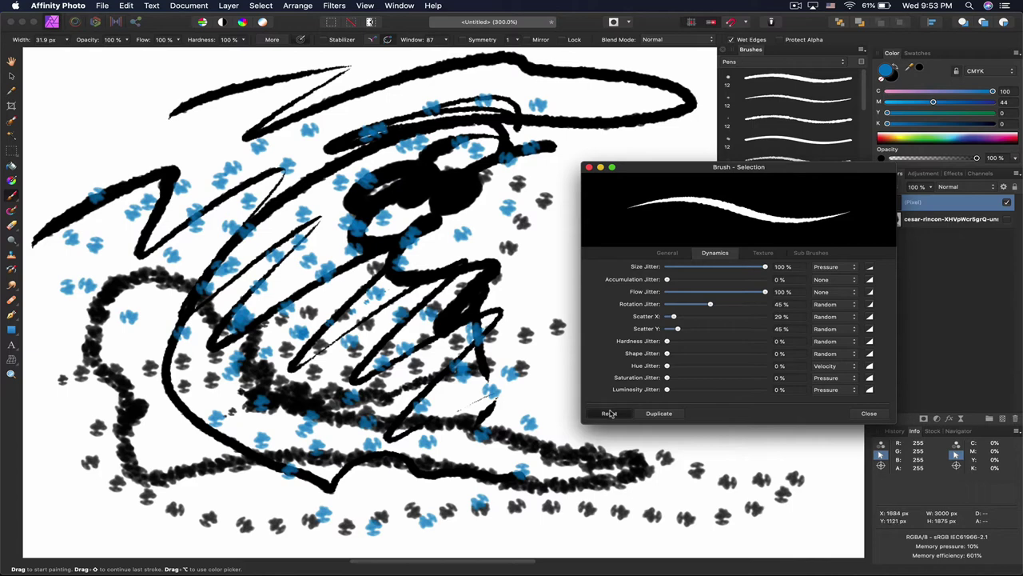
click(863, 414)
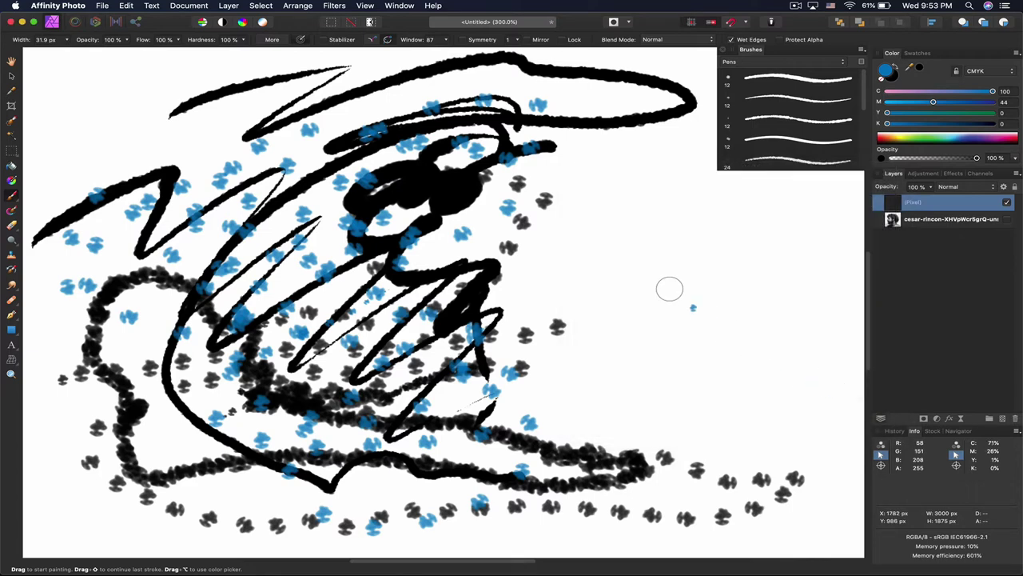
click(645, 273)
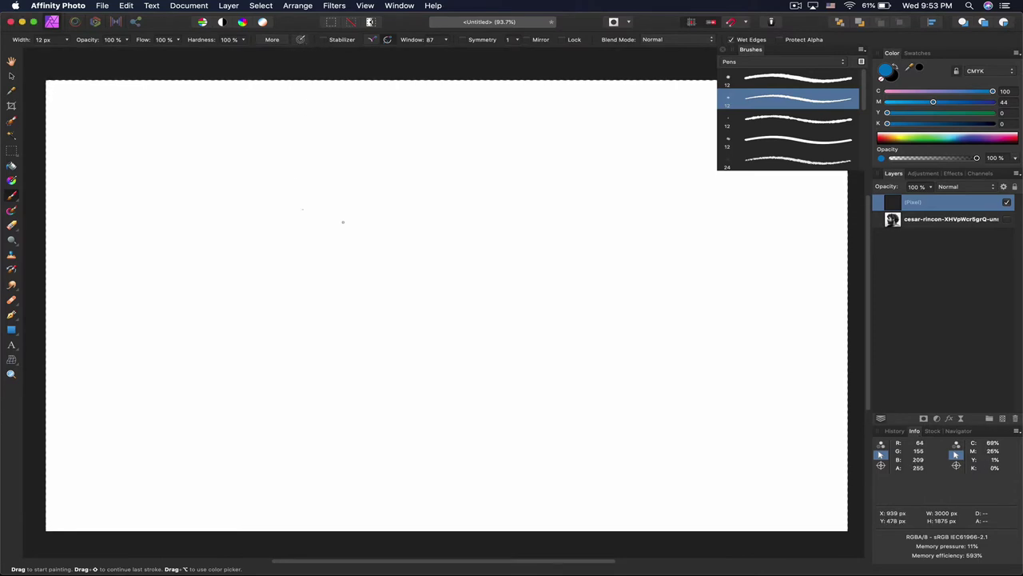
Step: Paint several thin blue zigzag and curved test strokes
mouse_move(169, 248)
mouse_down()
mouse_move(281, 190)
mouse_move(354, 222)
mouse_move(556, 260)
mouse_up()
drag(177, 331, 213, 344)
mouse_move(184, 311)
mouse_down()
mouse_move(254, 285)
mouse_move(302, 292)
mouse_move(286, 343)
mouse_move(335, 340)
mouse_move(417, 289)
mouse_up()
mouse_move(227, 410)
mouse_down()
mouse_move(289, 354)
mouse_move(409, 354)
mouse_up()
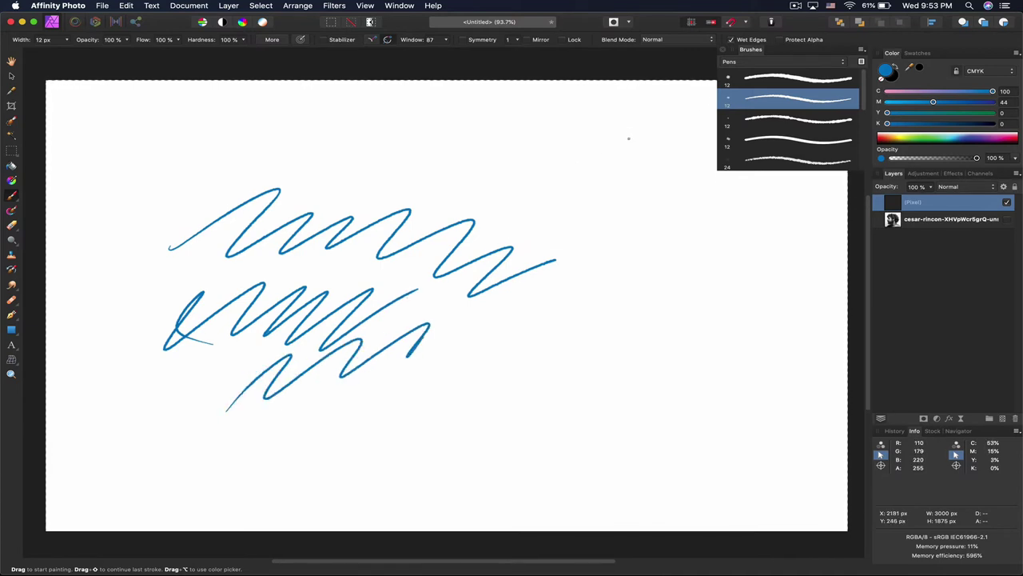
Step: Widen the brush to 73.8 px, paint a thick zigzag, then clear the layer
key(bracketright)
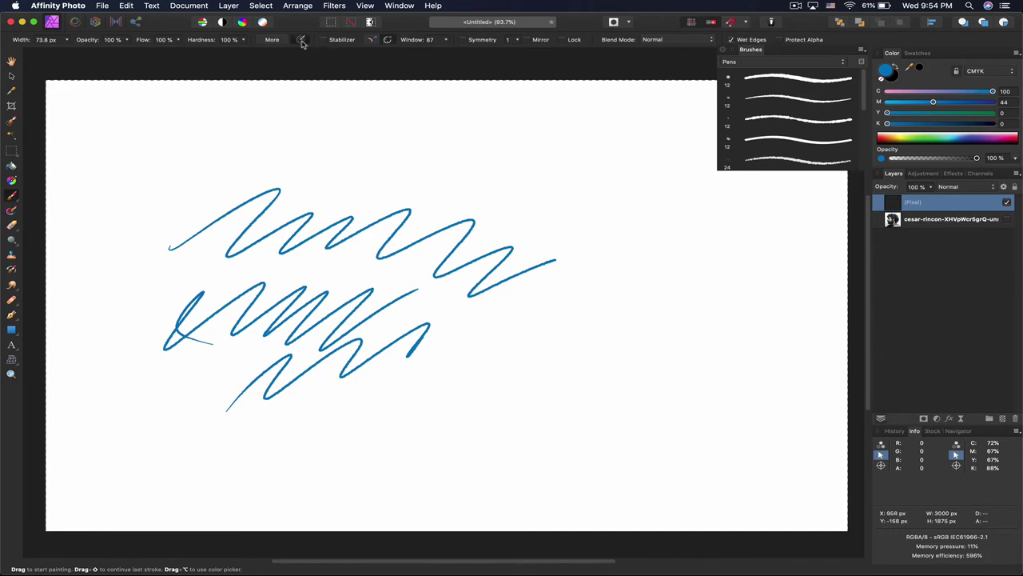
mouse_move(142, 152)
mouse_down()
mouse_move(220, 112)
mouse_move(344, 125)
mouse_move(457, 155)
mouse_move(557, 183)
mouse_move(649, 232)
mouse_move(692, 304)
mouse_move(660, 419)
mouse_move(426, 430)
mouse_move(270, 352)
mouse_move(249, 264)
mouse_move(301, 413)
mouse_move(386, 418)
mouse_move(274, 494)
mouse_move(472, 474)
mouse_move(136, 410)
mouse_move(509, 354)
mouse_move(535, 285)
mouse_move(200, 249)
mouse_move(190, 175)
mouse_move(424, 268)
mouse_move(555, 263)
mouse_move(512, 216)
mouse_move(702, 362)
mouse_move(432, 296)
mouse_move(429, 286)
mouse_up()
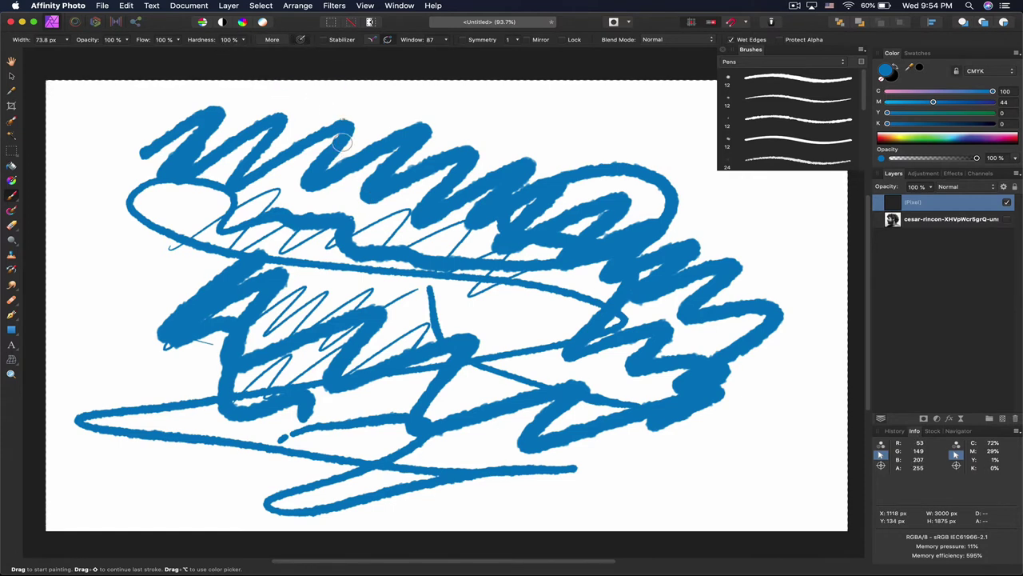
key(BackSpace)
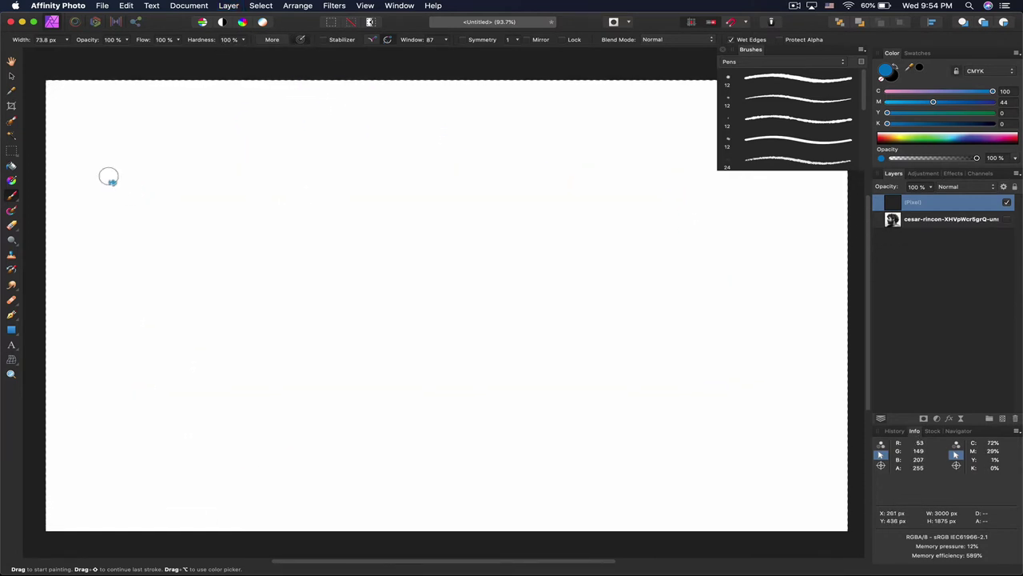
Step: Paint thick blue zigzags and looping strokes, undoing the first attempt
mouse_move(80, 167)
mouse_down()
mouse_move(145, 136)
mouse_move(140, 207)
mouse_move(206, 205)
mouse_move(288, 220)
mouse_move(315, 239)
mouse_move(296, 281)
mouse_move(401, 213)
mouse_move(335, 331)
mouse_move(401, 290)
mouse_move(432, 300)
mouse_move(440, 359)
mouse_move(657, 204)
mouse_move(458, 449)
mouse_move(688, 264)
mouse_move(616, 361)
mouse_move(725, 349)
mouse_move(691, 399)
mouse_move(703, 421)
mouse_move(760, 447)
mouse_move(774, 472)
mouse_move(712, 508)
mouse_move(560, 468)
mouse_move(627, 440)
mouse_move(482, 436)
mouse_move(443, 473)
mouse_move(514, 448)
mouse_move(364, 440)
mouse_move(249, 476)
mouse_move(161, 418)
mouse_move(185, 394)
mouse_move(212, 440)
mouse_move(306, 397)
mouse_move(388, 374)
mouse_move(495, 313)
mouse_move(471, 172)
mouse_move(493, 151)
mouse_move(499, 242)
mouse_up()
key(super+z)
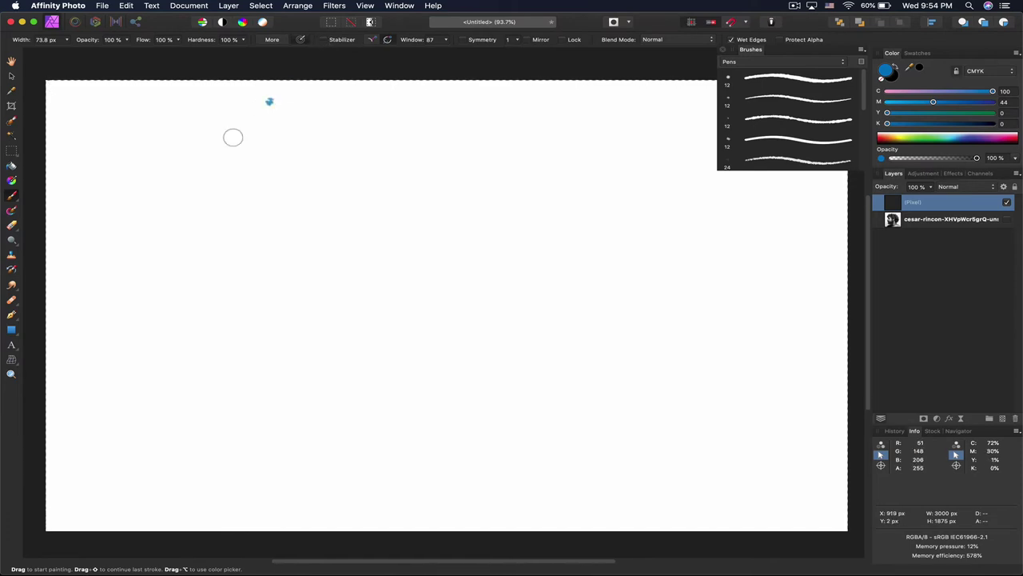
mouse_move(105, 212)
mouse_down()
mouse_move(233, 150)
mouse_move(178, 220)
mouse_move(379, 154)
mouse_up()
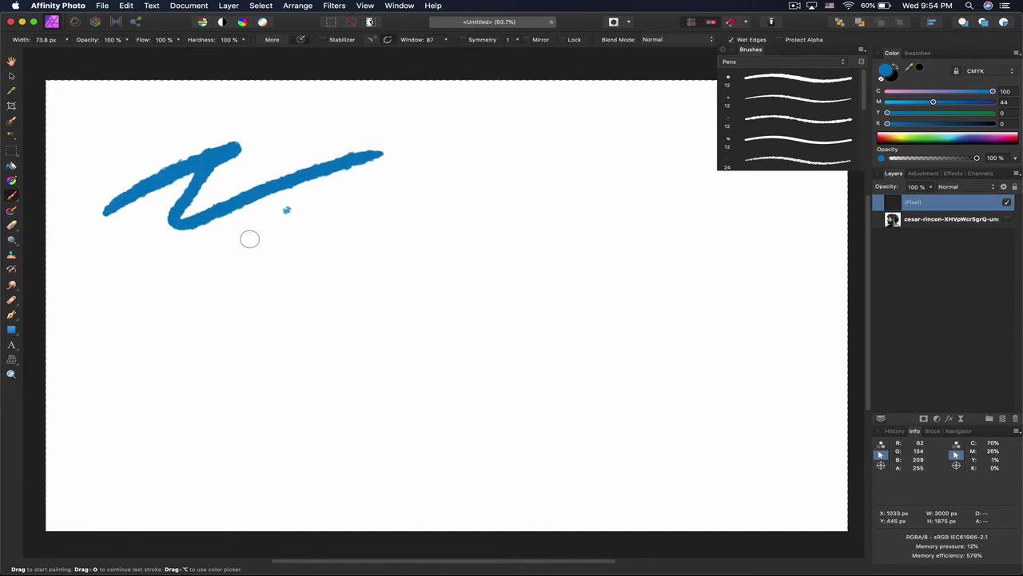
mouse_move(201, 285)
mouse_down()
mouse_move(359, 210)
mouse_move(578, 155)
mouse_move(702, 183)
mouse_move(660, 274)
mouse_move(519, 264)
mouse_move(328, 296)
mouse_move(277, 322)
mouse_up()
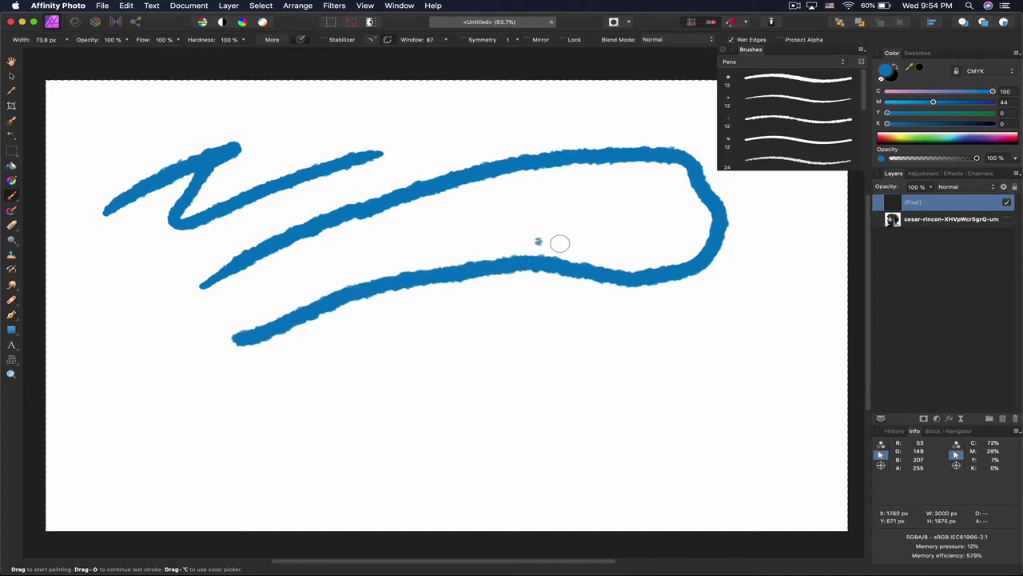
mouse_move(625, 334)
mouse_down()
mouse_move(465, 325)
mouse_move(350, 338)
mouse_move(194, 420)
mouse_up()
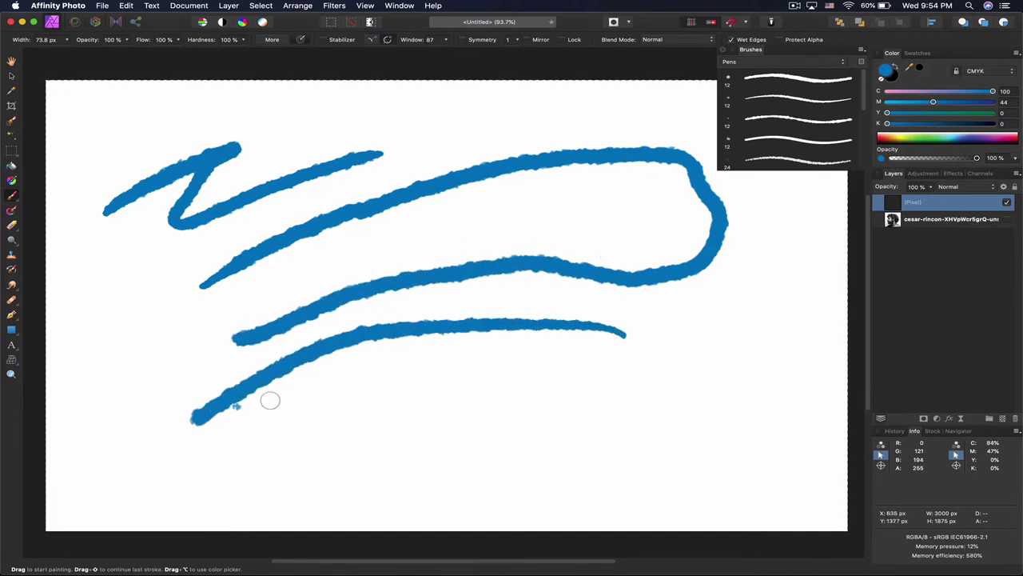
mouse_move(296, 449)
mouse_down()
mouse_move(352, 403)
mouse_move(417, 374)
mouse_move(516, 351)
mouse_move(613, 346)
mouse_move(742, 372)
mouse_up()
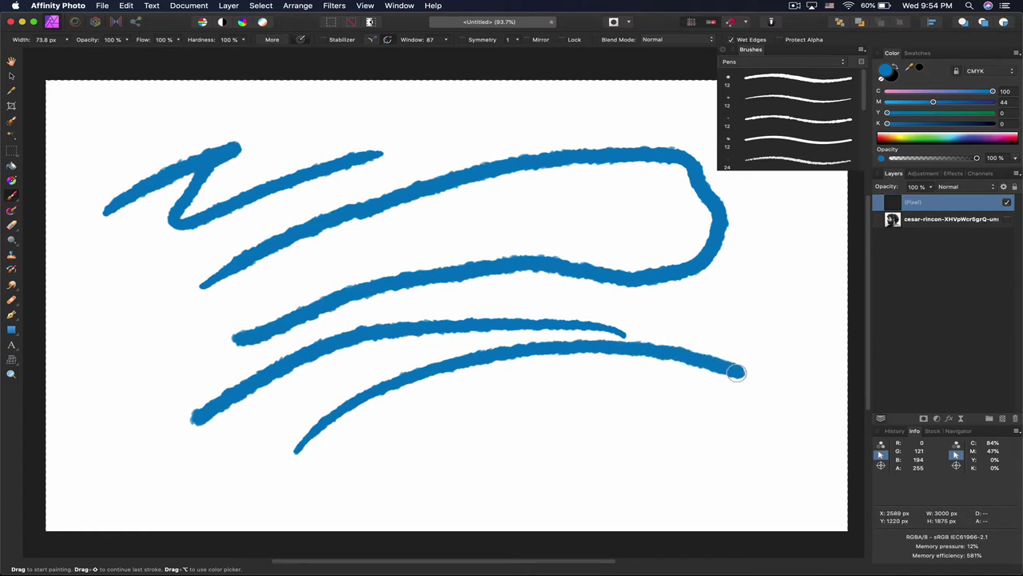
mouse_move(688, 402)
mouse_down()
mouse_move(606, 390)
mouse_move(341, 448)
mouse_move(327, 460)
mouse_up()
mouse_move(386, 470)
mouse_down()
mouse_move(449, 432)
mouse_move(533, 410)
mouse_move(649, 411)
mouse_move(721, 432)
mouse_move(663, 456)
mouse_move(574, 445)
mouse_move(456, 462)
mouse_up()
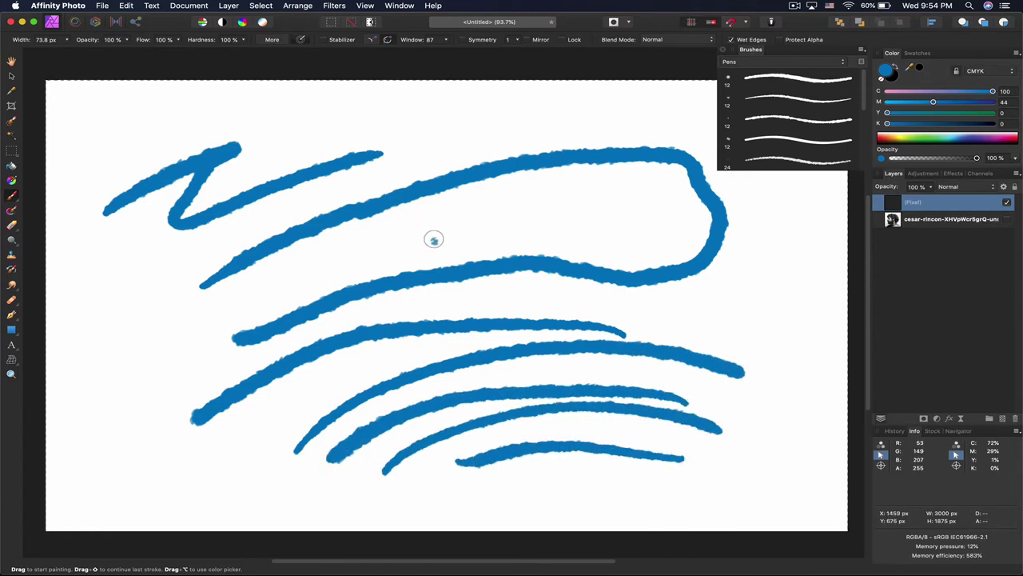
mouse_move(433, 239)
mouse_down()
mouse_move(451, 212)
mouse_move(478, 244)
mouse_up()
Step: Add arches, dots, a wavy stroke and top ovals, then clear the whole layer
mouse_move(495, 224)
mouse_down()
mouse_move(509, 196)
mouse_move(570, 239)
mouse_move(567, 252)
mouse_up()
mouse_move(638, 226)
mouse_down()
mouse_move(628, 201)
mouse_move(633, 253)
mouse_move(704, 294)
mouse_up()
mouse_move(739, 328)
mouse_down()
mouse_move(676, 331)
mouse_move(744, 320)
mouse_up()
click(770, 292)
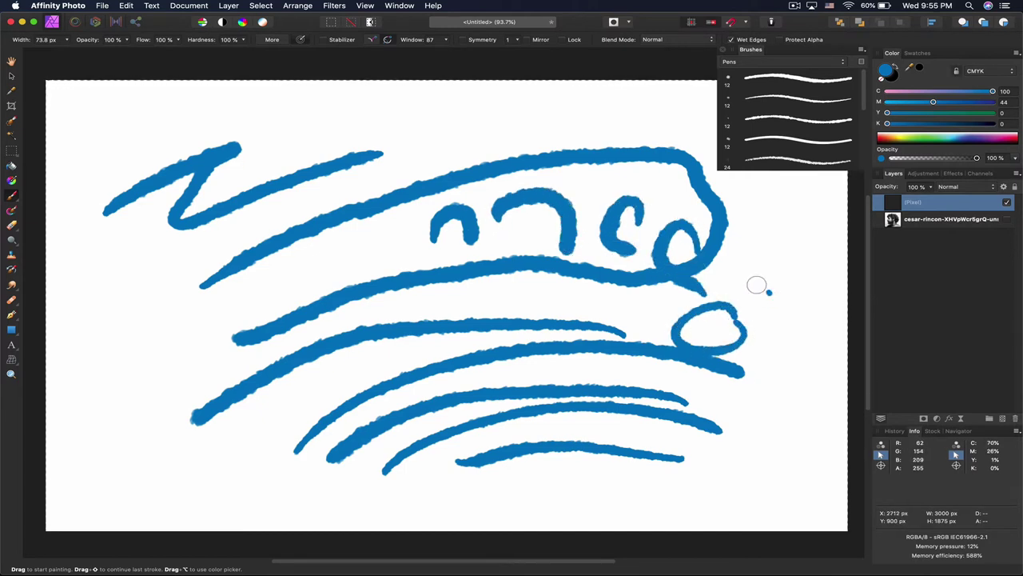
mouse_move(758, 285)
mouse_down()
mouse_move(686, 315)
mouse_move(523, 289)
mouse_move(451, 296)
mouse_move(422, 256)
mouse_move(378, 278)
mouse_move(313, 335)
mouse_move(260, 300)
mouse_move(185, 308)
mouse_move(147, 347)
mouse_move(211, 341)
mouse_move(316, 272)
mouse_move(391, 256)
mouse_up()
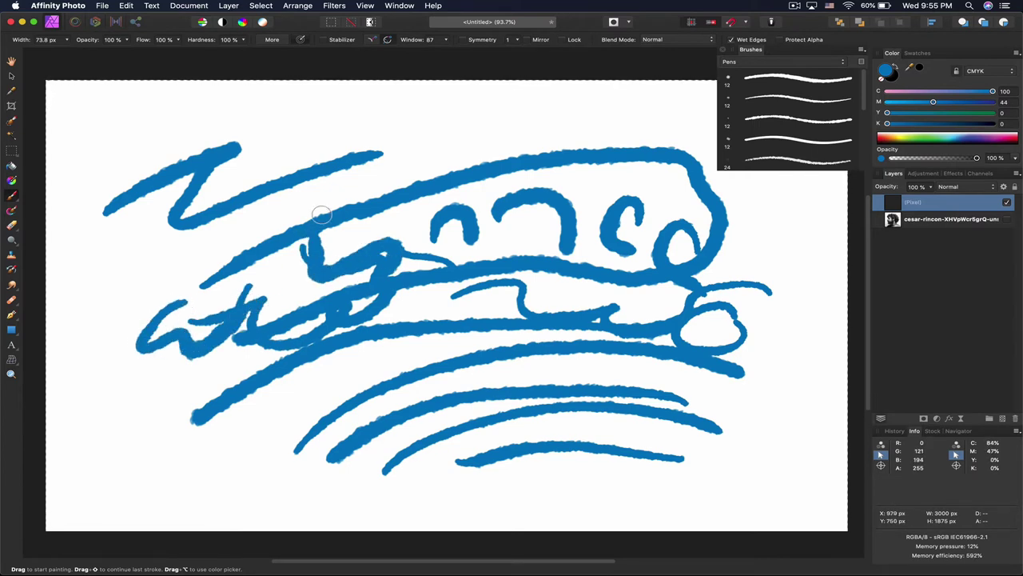
drag(313, 224, 376, 184)
drag(393, 167, 400, 161)
mouse_move(449, 114)
mouse_down()
mouse_move(499, 129)
mouse_move(451, 172)
mouse_move(427, 133)
mouse_move(520, 144)
mouse_up()
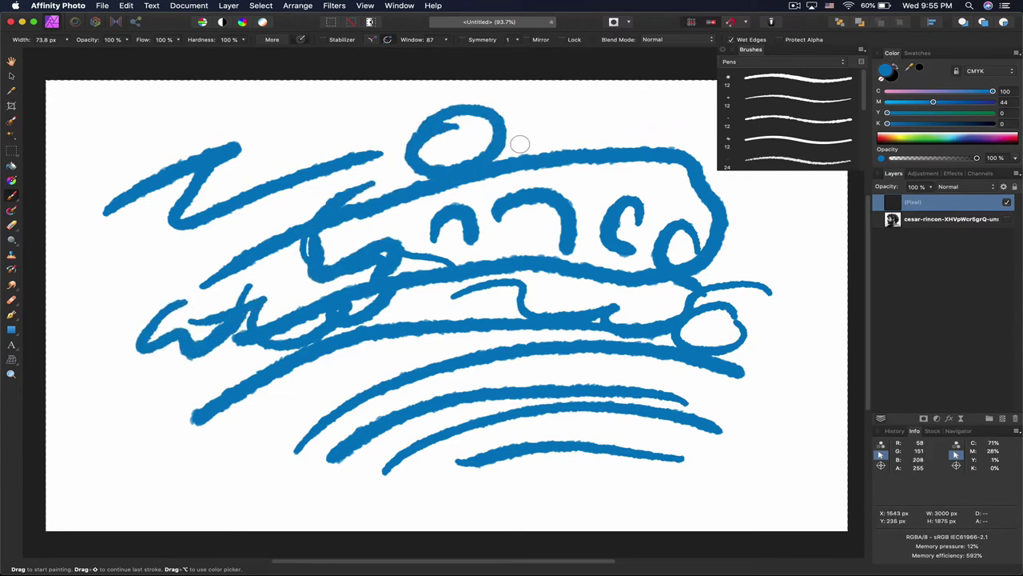
mouse_move(589, 108)
mouse_down()
mouse_move(579, 183)
mouse_move(608, 106)
mouse_up()
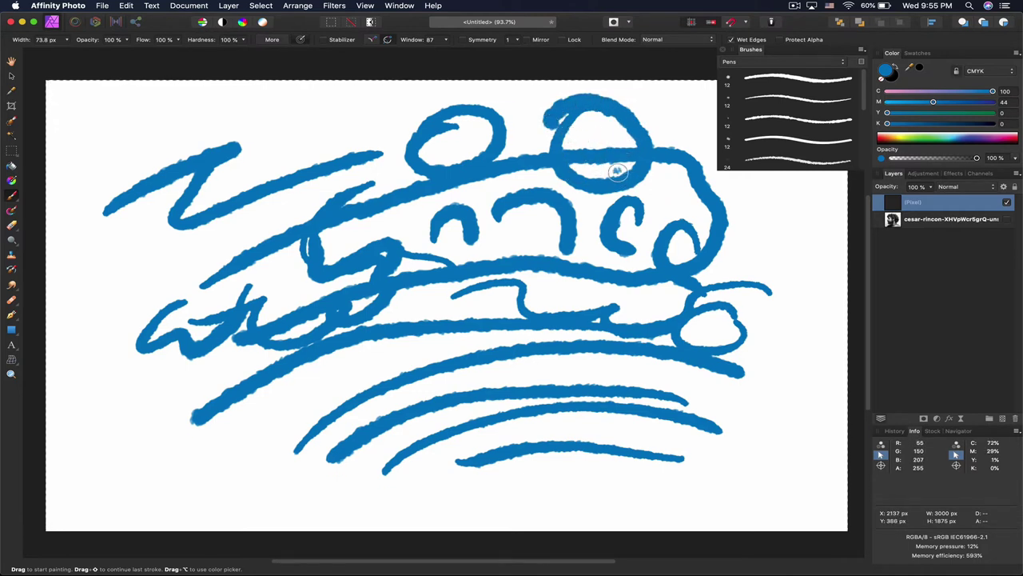
key(BackSpace)
Step: Paint a row of thick blue practice ovals and a C curve, then clear them
mouse_move(274, 214)
mouse_down()
mouse_move(270, 257)
mouse_move(305, 234)
mouse_move(276, 209)
mouse_up()
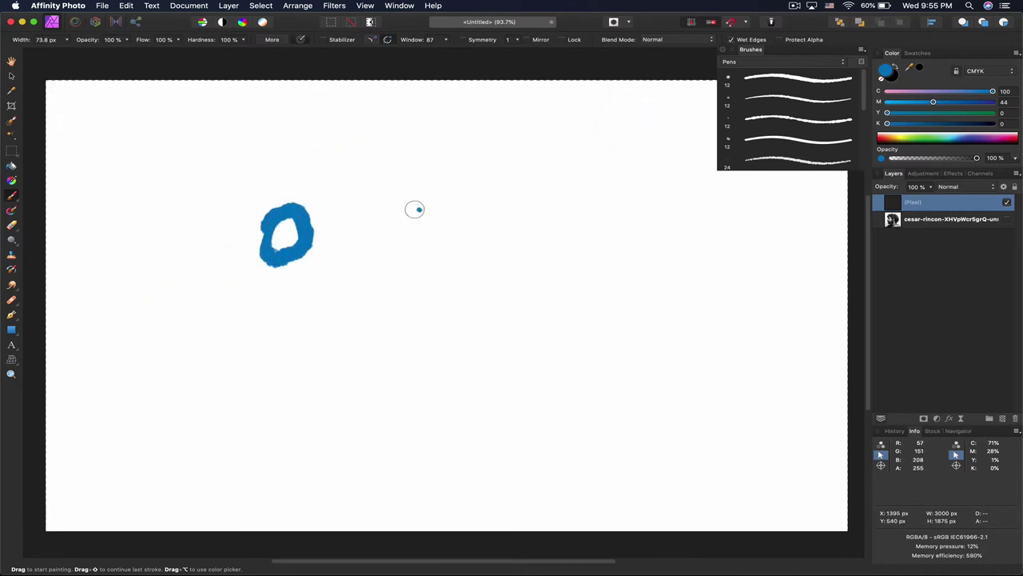
mouse_move(414, 209)
mouse_down()
mouse_move(369, 235)
mouse_move(387, 274)
mouse_move(436, 251)
mouse_move(430, 216)
mouse_move(404, 206)
mouse_up()
mouse_move(551, 196)
mouse_down()
mouse_move(527, 238)
mouse_move(564, 254)
mouse_move(591, 232)
mouse_move(578, 196)
mouse_move(546, 185)
mouse_up()
mouse_move(366, 344)
mouse_down()
mouse_move(390, 363)
mouse_move(356, 382)
mouse_move(348, 355)
mouse_move(385, 329)
mouse_up()
mouse_move(483, 319)
mouse_down()
mouse_move(446, 360)
mouse_move(492, 348)
mouse_move(512, 334)
mouse_up()
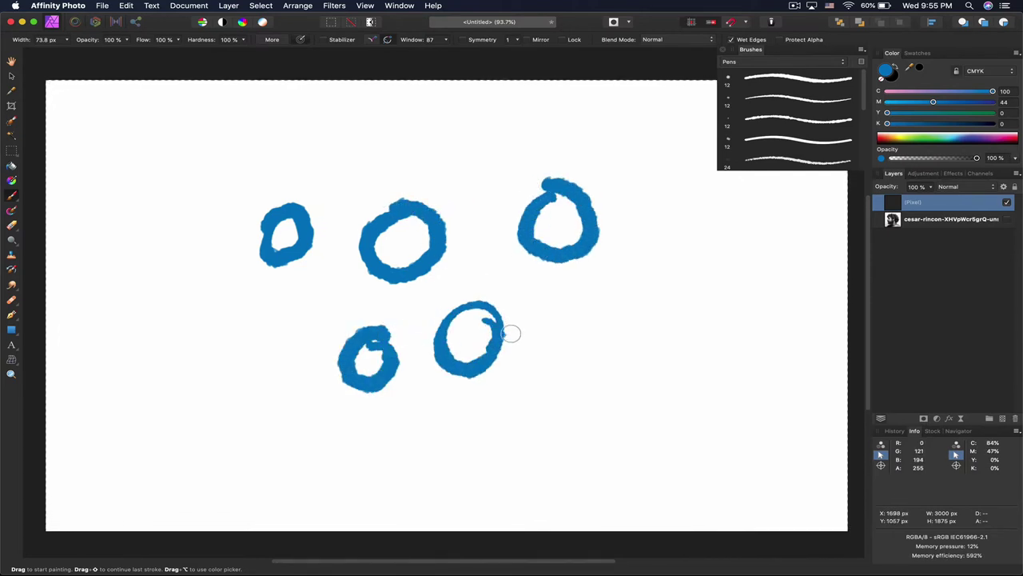
mouse_move(582, 312)
mouse_down()
mouse_move(549, 367)
mouse_move(590, 322)
mouse_up()
mouse_move(646, 352)
mouse_down()
mouse_move(608, 395)
mouse_move(653, 327)
mouse_up()
key(Delete)
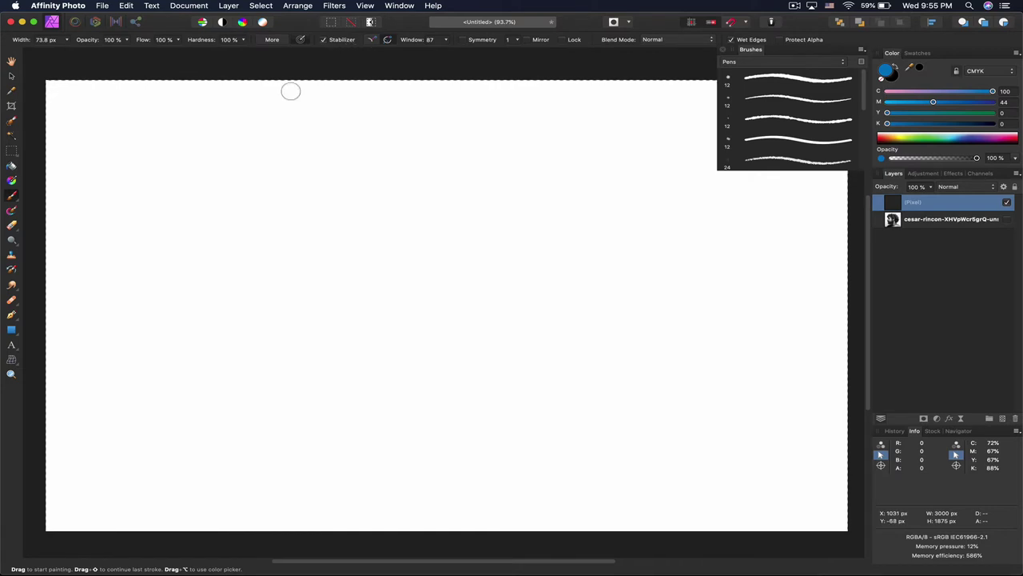
Step: Enable the stabiliser at window 27, switch to rope mode (length 36.1), and paint a stroke
drag(169, 201, 163, 203)
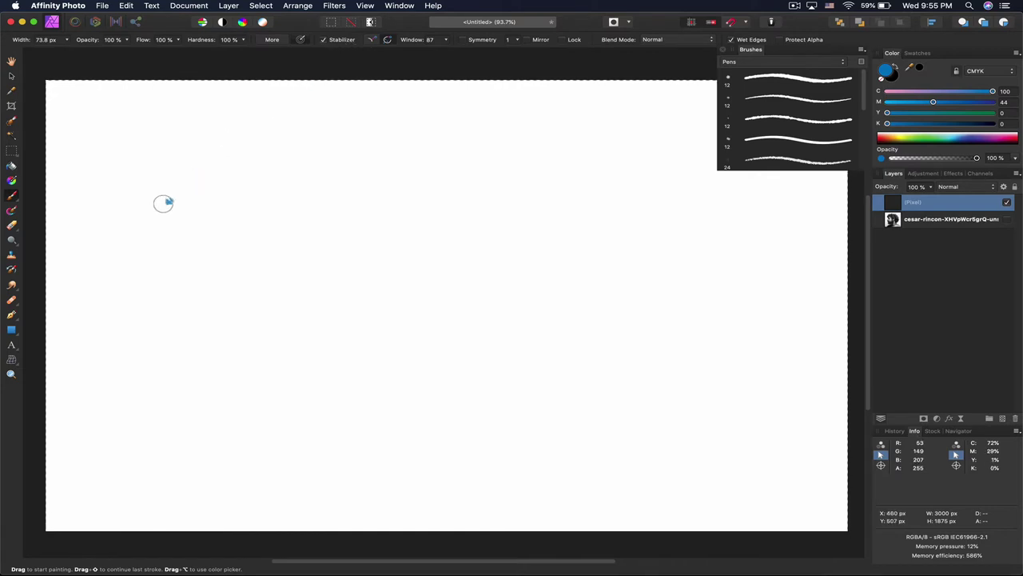
click(445, 41)
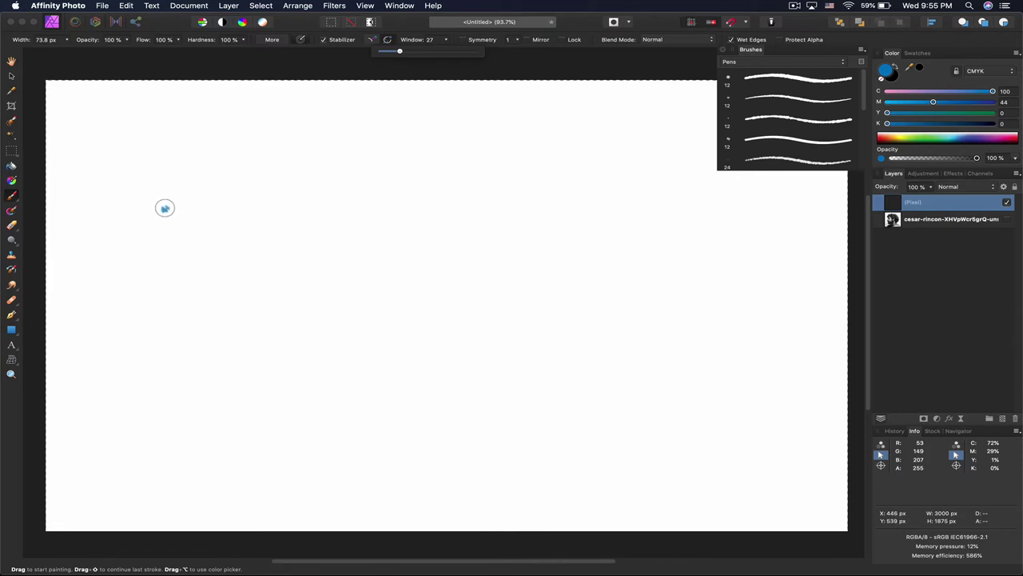
click(372, 41)
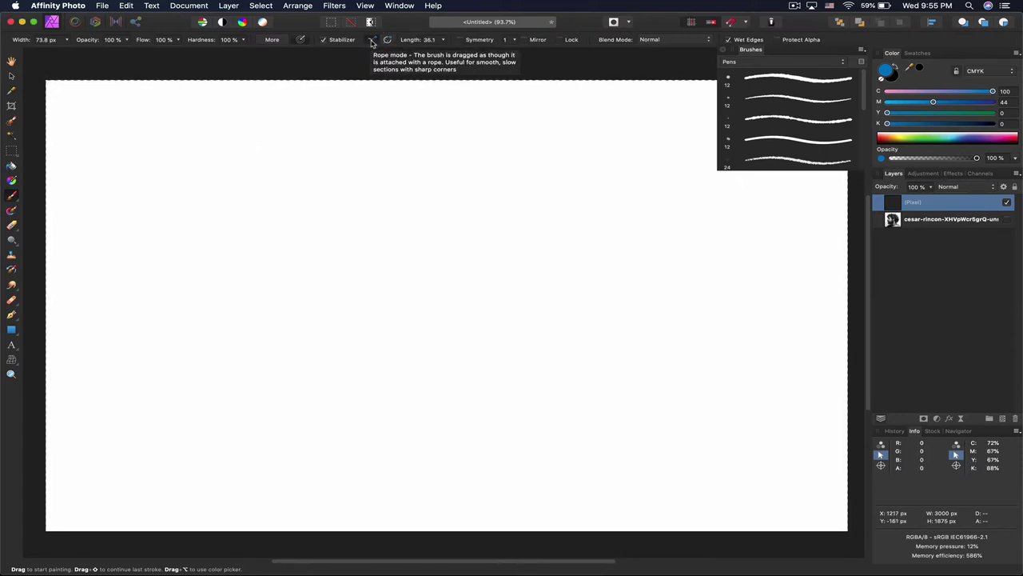
click(388, 41)
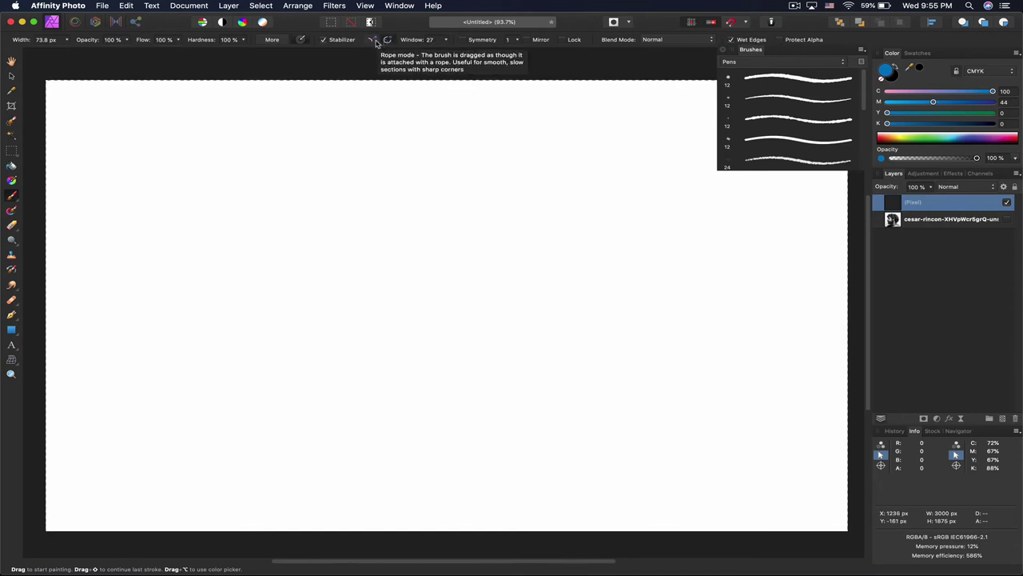
click(370, 41)
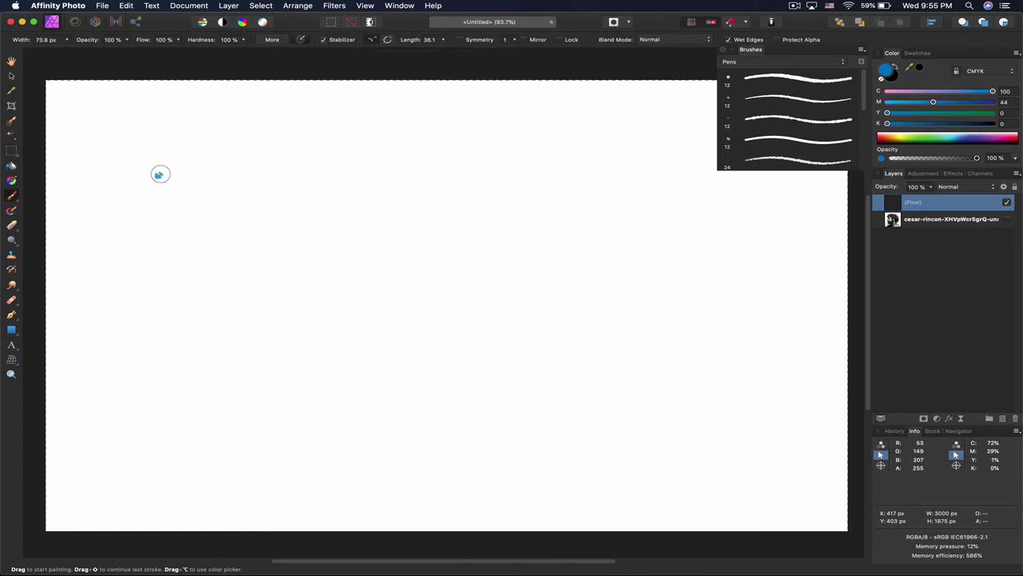
mouse_move(108, 215)
mouse_down()
mouse_move(211, 165)
mouse_move(404, 126)
mouse_up()
Step: Paint rope-stabilised looping and zigzag test strokes, undoing the first scribble
mouse_move(495, 121)
mouse_down()
mouse_move(324, 173)
mouse_move(192, 284)
mouse_move(372, 192)
mouse_move(502, 157)
mouse_move(253, 304)
mouse_move(398, 269)
mouse_move(540, 201)
mouse_move(501, 290)
mouse_move(322, 323)
mouse_move(435, 349)
mouse_move(551, 251)
mouse_move(557, 311)
mouse_move(355, 341)
mouse_move(339, 404)
mouse_move(500, 329)
mouse_move(679, 274)
mouse_move(696, 199)
mouse_move(177, 243)
mouse_move(494, 183)
mouse_up()
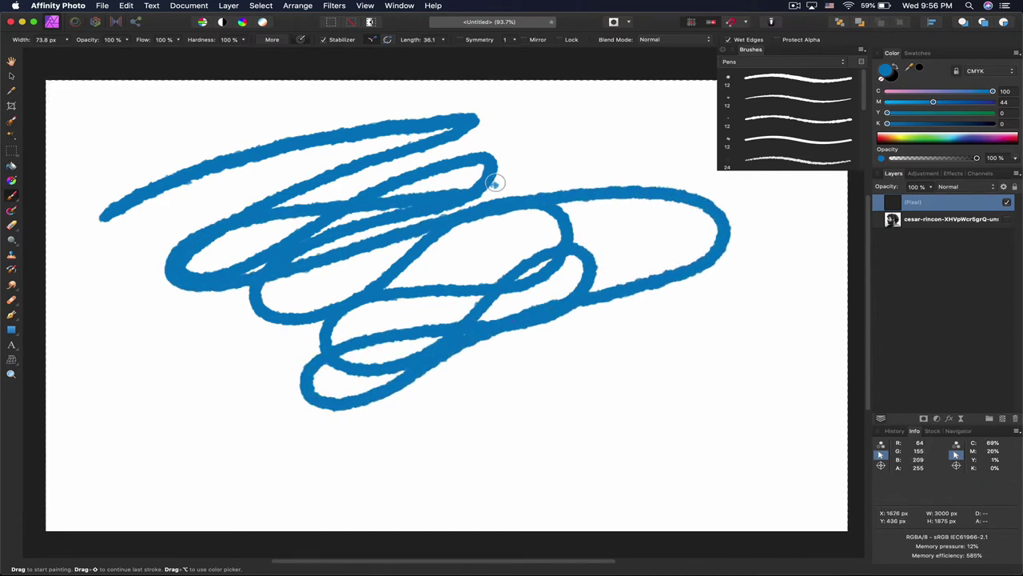
key(super+z)
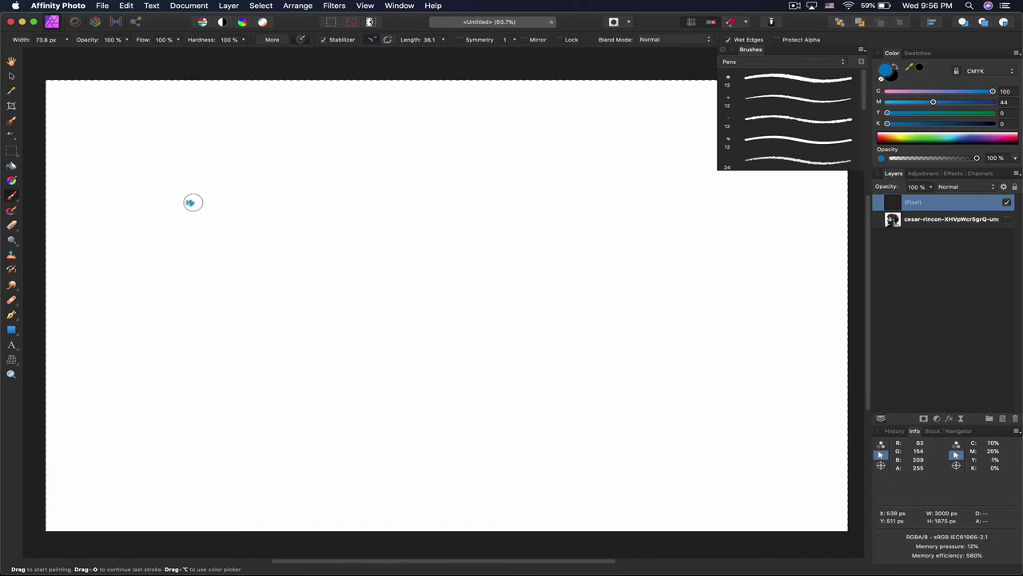
mouse_move(191, 201)
mouse_down()
mouse_move(405, 125)
mouse_move(207, 289)
mouse_move(487, 161)
mouse_move(258, 332)
mouse_move(269, 335)
mouse_move(530, 200)
mouse_move(445, 257)
mouse_move(305, 393)
mouse_move(556, 250)
mouse_move(503, 298)
mouse_move(377, 457)
mouse_move(605, 287)
mouse_move(502, 465)
mouse_move(658, 303)
mouse_move(649, 465)
mouse_move(671, 279)
mouse_move(734, 401)
mouse_move(770, 435)
mouse_move(686, 267)
mouse_move(685, 230)
mouse_move(797, 288)
mouse_move(724, 213)
mouse_move(618, 155)
mouse_move(660, 141)
mouse_move(517, 175)
mouse_move(617, 110)
mouse_move(483, 154)
mouse_move(565, 99)
mouse_move(427, 142)
mouse_move(490, 104)
mouse_move(370, 129)
mouse_move(317, 123)
mouse_move(142, 184)
mouse_move(142, 278)
mouse_move(232, 256)
mouse_move(136, 367)
mouse_move(217, 337)
mouse_move(147, 463)
mouse_move(301, 377)
mouse_move(191, 472)
mouse_move(319, 419)
mouse_move(279, 478)
mouse_move(376, 434)
mouse_move(342, 503)
mouse_move(408, 504)
mouse_move(442, 446)
mouse_move(454, 489)
mouse_up()
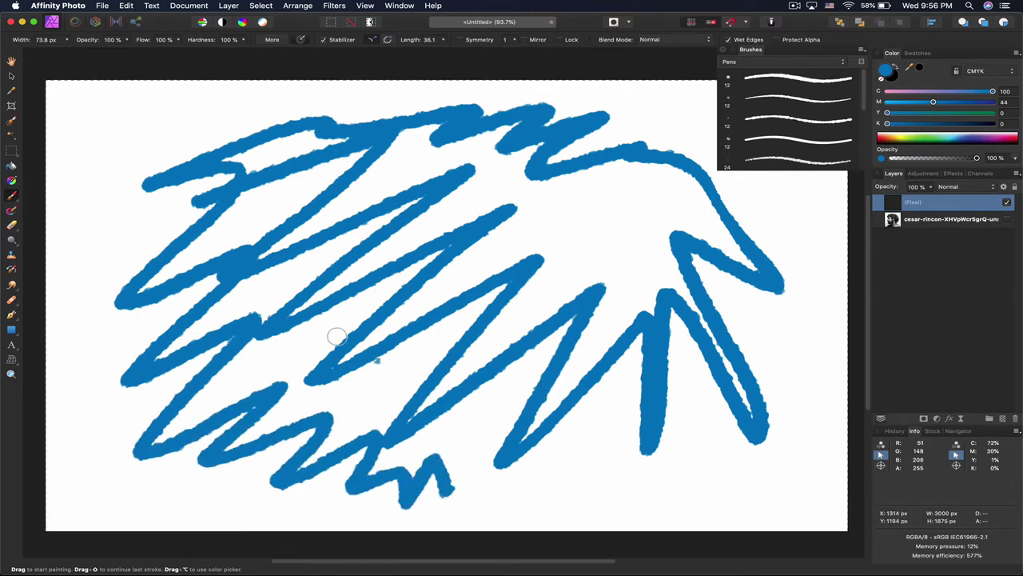
mouse_move(447, 229)
mouse_down()
mouse_move(598, 190)
mouse_move(515, 264)
mouse_move(664, 209)
mouse_move(540, 318)
mouse_move(555, 392)
mouse_move(541, 413)
mouse_up()
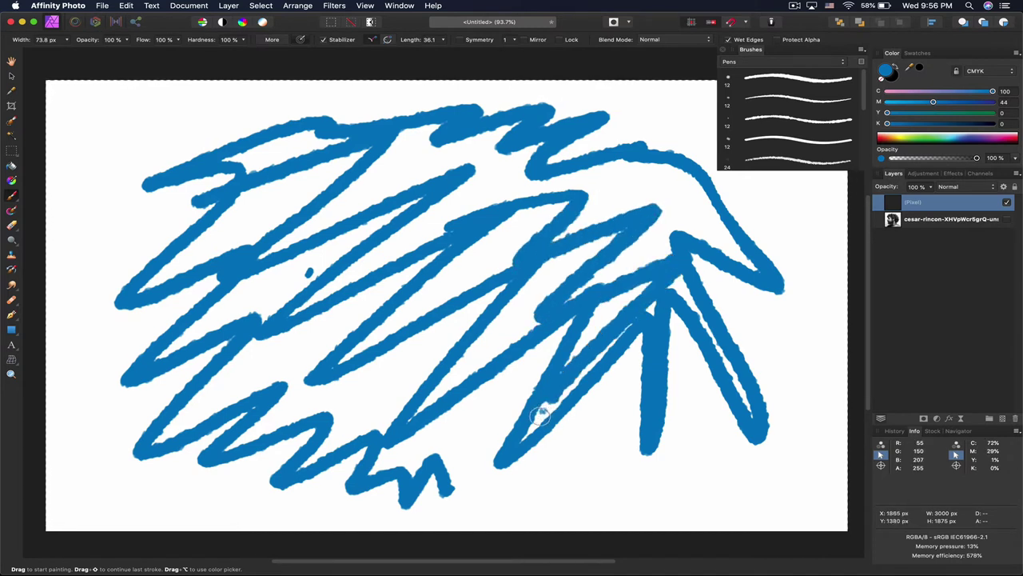
mouse_move(345, 396)
mouse_down()
mouse_move(568, 314)
mouse_move(416, 438)
mouse_move(506, 405)
mouse_move(523, 412)
mouse_move(504, 460)
mouse_up()
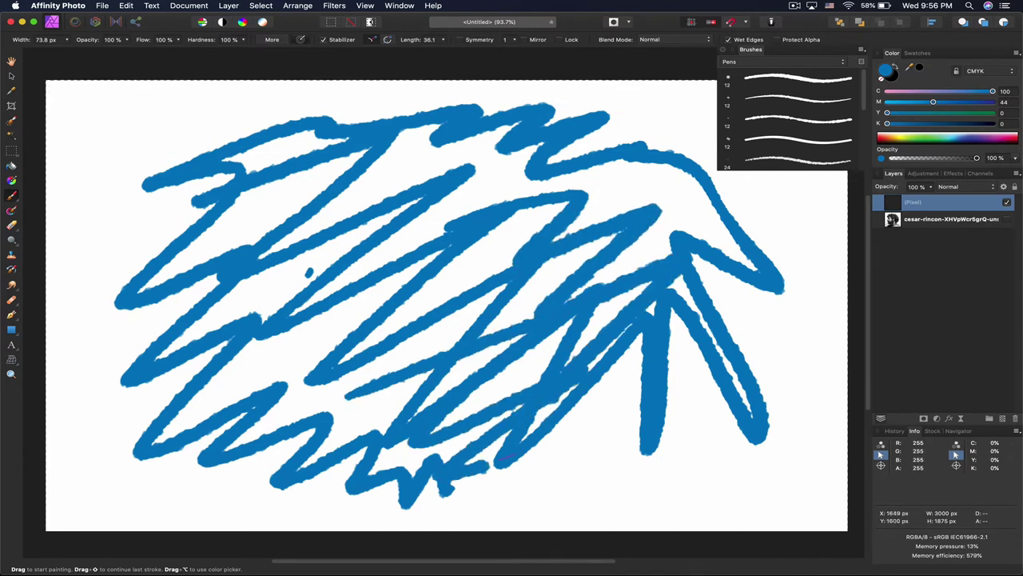
Step: Clear the layer, paint a V-shaped stroke, and undo it
key(Delete)
mouse_move(286, 292)
mouse_down()
mouse_move(324, 314)
mouse_move(343, 359)
mouse_move(397, 363)
mouse_move(472, 362)
mouse_move(674, 287)
mouse_move(347, 493)
mouse_move(669, 277)
mouse_move(534, 180)
mouse_move(164, 155)
mouse_move(105, 179)
mouse_move(373, 157)
mouse_up()
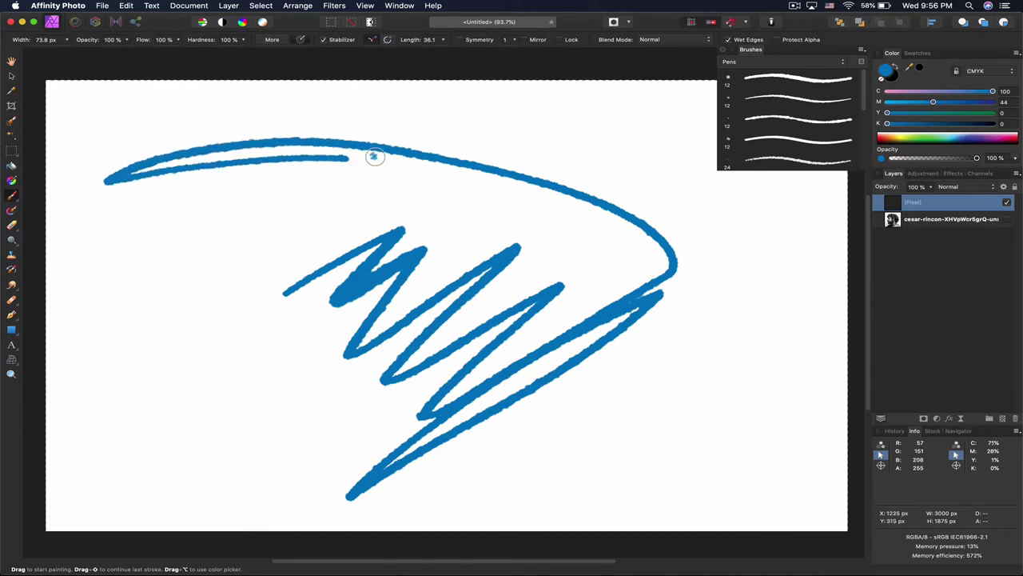
key(super+z)
Step: Compare window and rope stabilisation with looping strokes, ending in window mode and undoing them
click(372, 39)
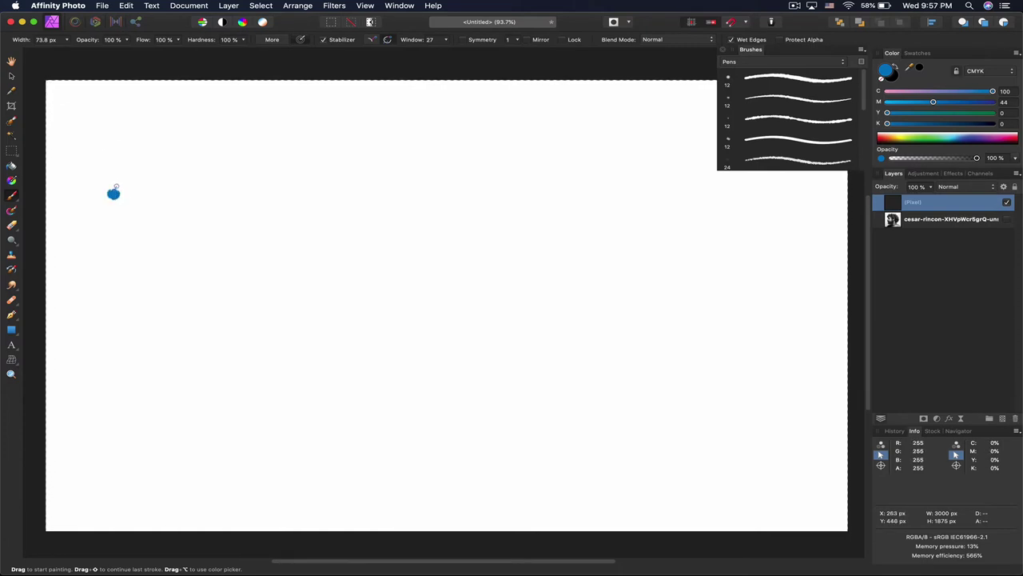
mouse_move(116, 186)
mouse_down()
mouse_move(165, 147)
mouse_move(243, 113)
mouse_up()
mouse_move(390, 119)
mouse_down()
mouse_move(391, 189)
mouse_move(298, 207)
mouse_move(239, 147)
mouse_move(352, 124)
mouse_move(455, 180)
mouse_move(414, 262)
mouse_move(248, 305)
mouse_move(122, 319)
mouse_move(162, 409)
mouse_move(318, 399)
mouse_move(476, 261)
mouse_move(486, 285)
mouse_move(373, 312)
mouse_up()
click(371, 40)
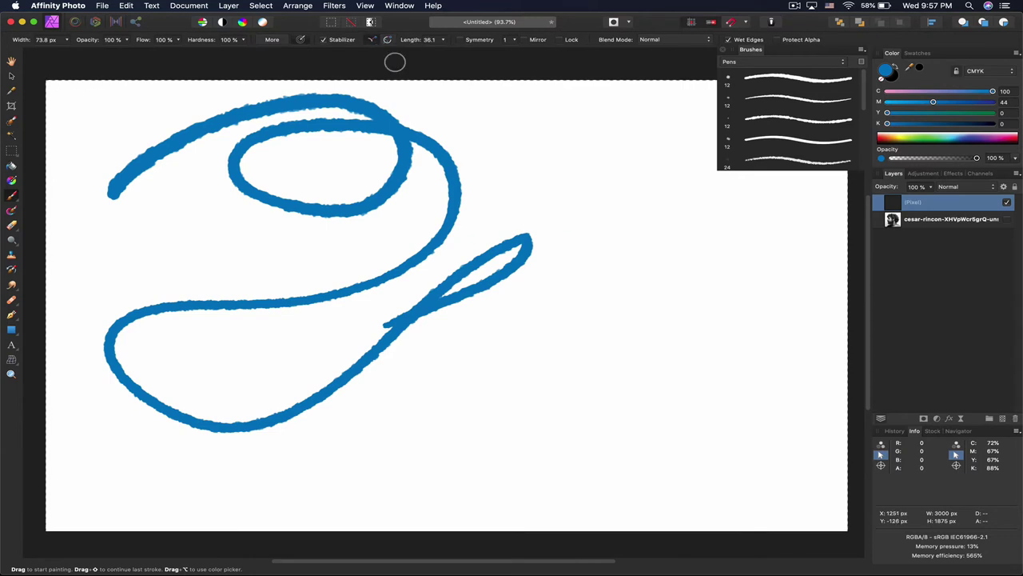
mouse_move(502, 122)
mouse_down()
mouse_move(515, 249)
mouse_move(562, 171)
mouse_move(635, 220)
mouse_move(530, 303)
mouse_move(466, 324)
mouse_move(606, 359)
mouse_move(705, 337)
mouse_move(508, 418)
mouse_move(487, 447)
mouse_move(406, 382)
mouse_up()
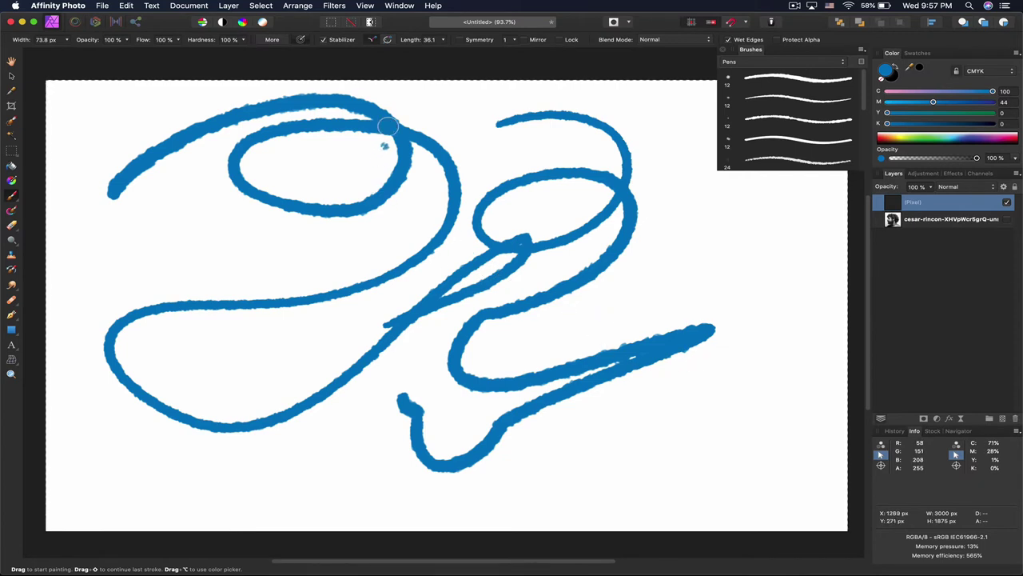
click(387, 40)
key(super+z)
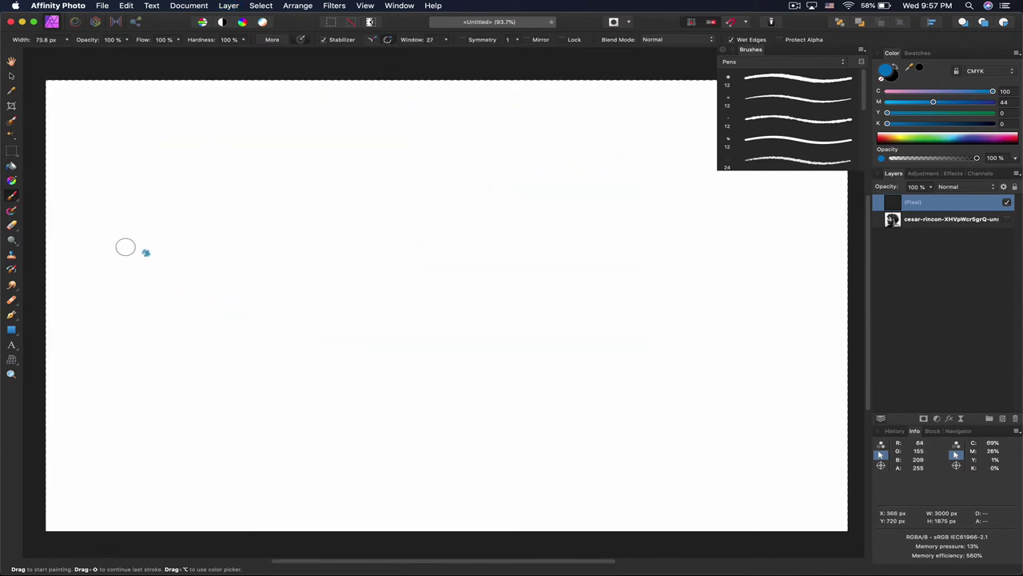
Step: Paint a looping stroke and small circles with window stabilisation, then clear the canvas
mouse_move(110, 240)
mouse_down()
mouse_move(242, 151)
mouse_move(313, 175)
mouse_move(201, 244)
mouse_move(158, 323)
mouse_move(285, 274)
mouse_move(447, 167)
mouse_move(398, 229)
mouse_move(225, 351)
mouse_move(283, 369)
mouse_move(474, 245)
mouse_move(511, 255)
mouse_move(298, 392)
mouse_move(296, 447)
mouse_move(445, 322)
mouse_move(571, 249)
mouse_move(478, 338)
mouse_move(340, 400)
mouse_move(380, 463)
mouse_move(571, 319)
mouse_move(620, 341)
mouse_move(420, 454)
mouse_move(456, 489)
mouse_move(623, 357)
mouse_move(703, 366)
mouse_move(537, 486)
mouse_move(638, 463)
mouse_move(783, 364)
mouse_move(604, 458)
mouse_move(639, 453)
mouse_up()
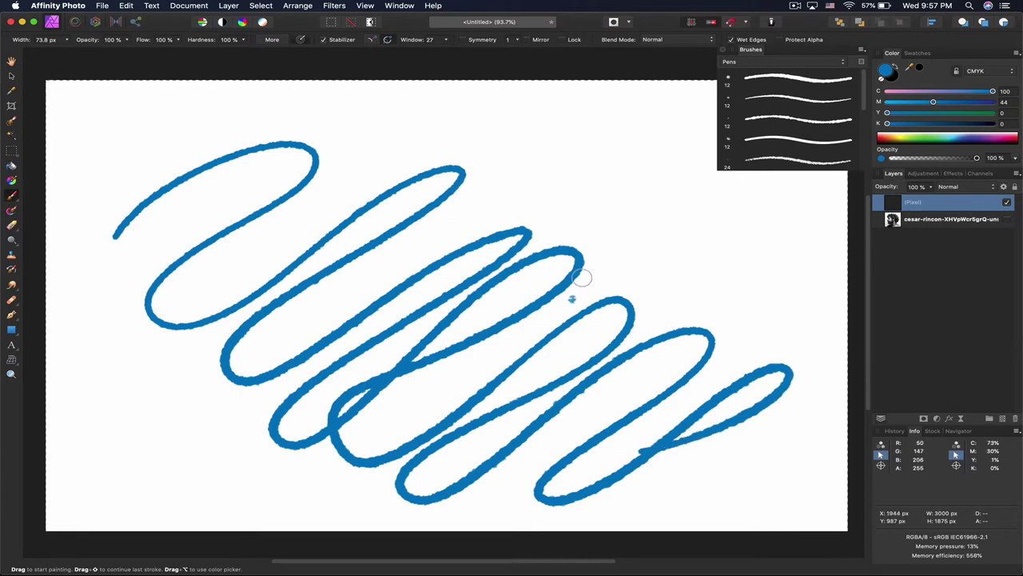
mouse_move(524, 118)
mouse_down()
mouse_move(507, 217)
mouse_move(473, 96)
mouse_move(478, 240)
mouse_up()
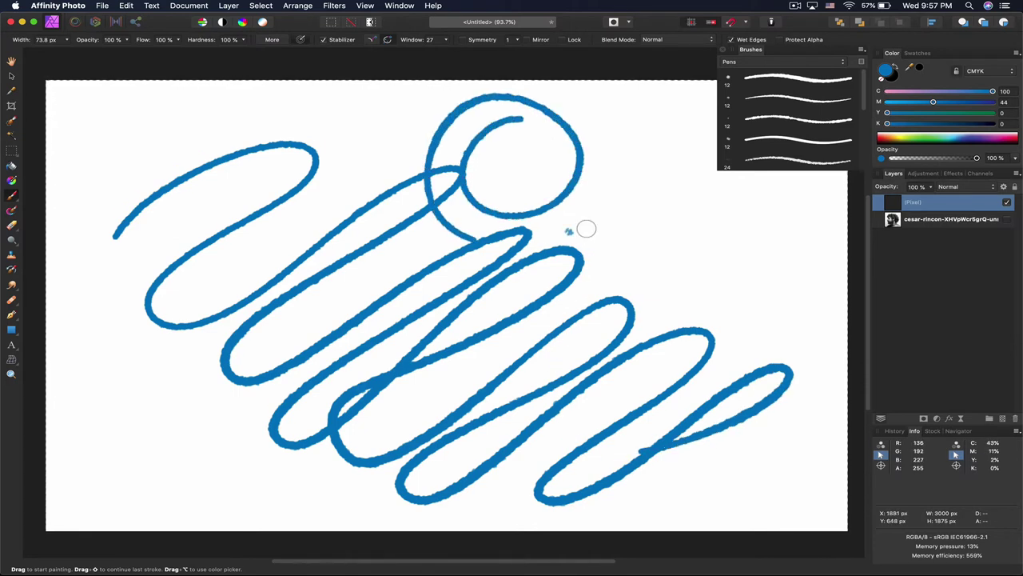
mouse_move(642, 211)
mouse_down()
mouse_move(588, 195)
mouse_move(564, 251)
mouse_up()
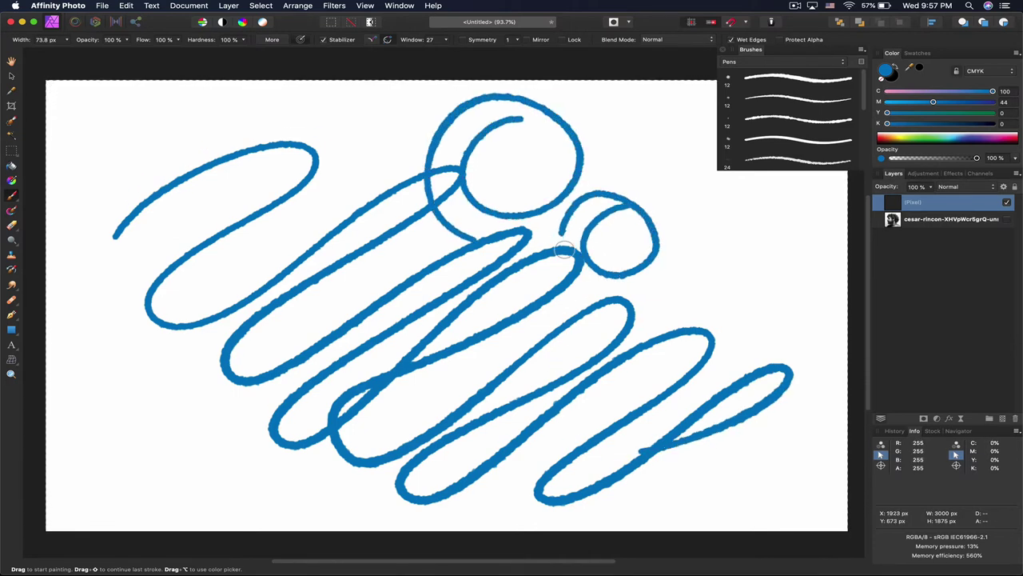
mouse_move(736, 205)
mouse_down()
mouse_move(710, 270)
mouse_move(646, 233)
mouse_move(675, 201)
mouse_up()
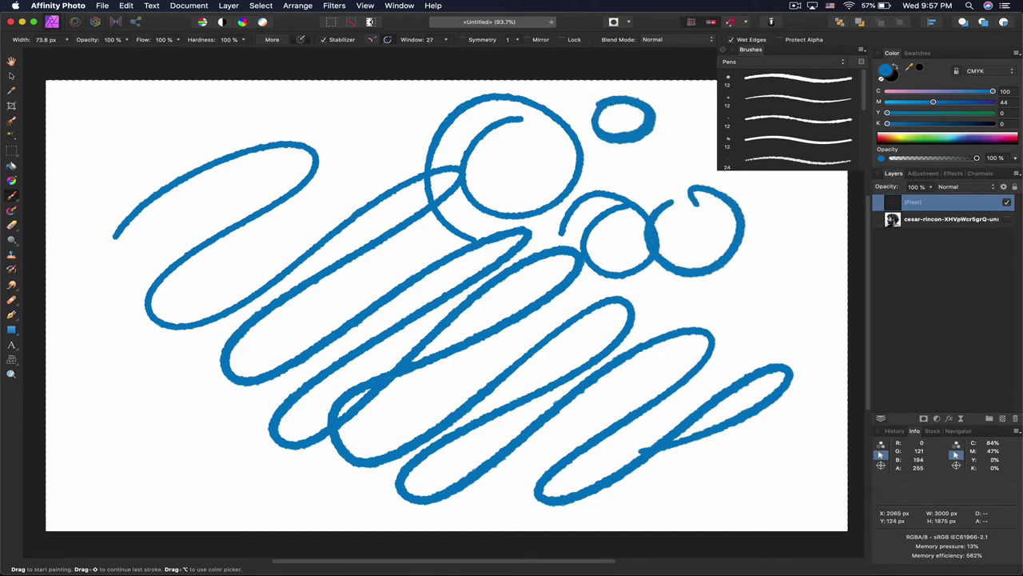
mouse_move(311, 172)
mouse_down()
mouse_move(256, 236)
mouse_move(292, 280)
mouse_up()
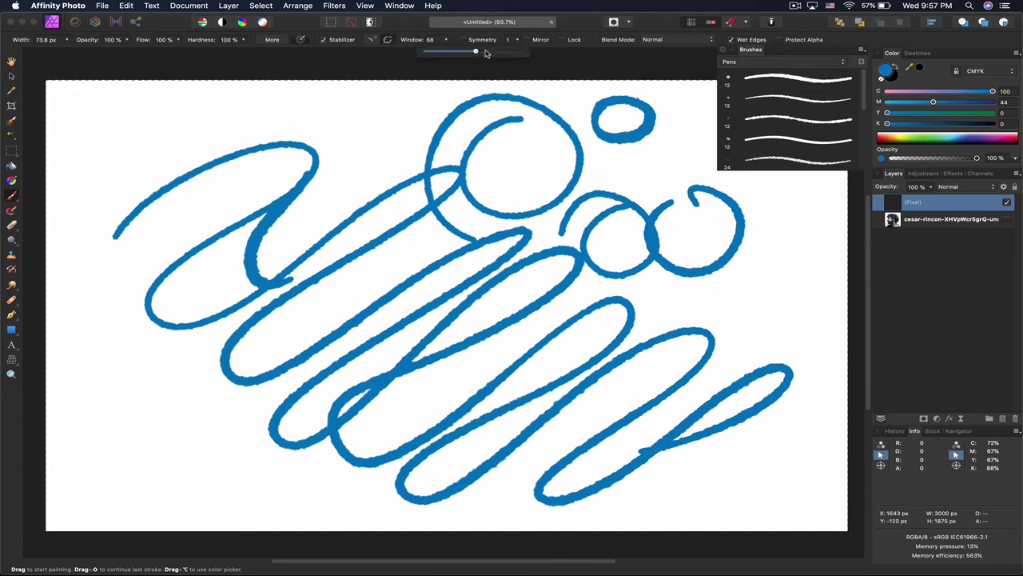
key(Delete)
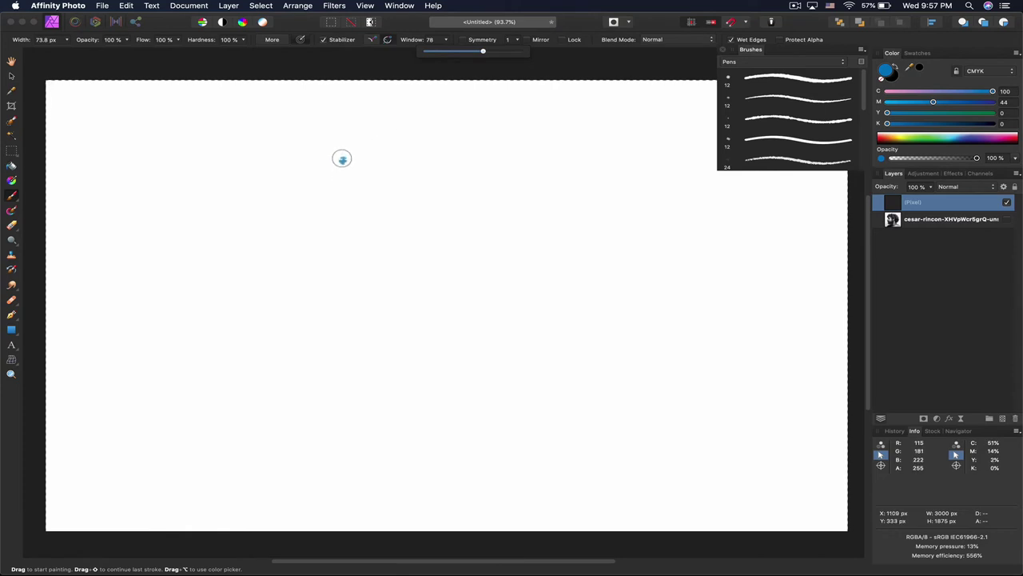
Step: With the window at 56, paint a U stroke and large ellipse, clear them, and start another stroke
drag(342, 160, 286, 187)
mouse_move(362, 227)
mouse_down()
mouse_move(388, 192)
mouse_move(373, 159)
mouse_up()
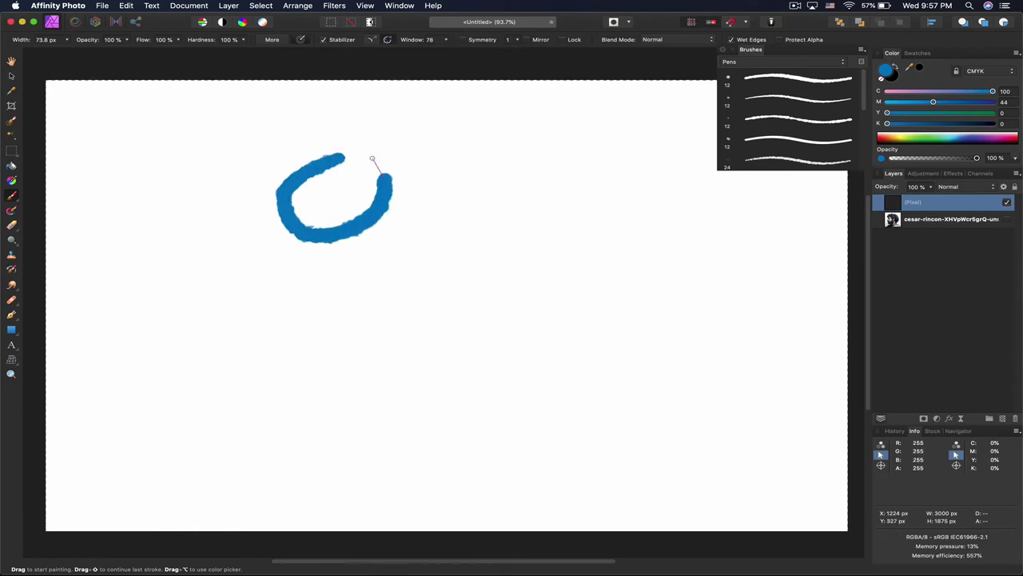
mouse_move(563, 199)
mouse_down()
mouse_move(404, 238)
mouse_move(548, 355)
mouse_move(551, 155)
mouse_move(322, 256)
mouse_move(512, 388)
mouse_move(600, 176)
mouse_move(388, 286)
mouse_move(471, 220)
mouse_move(552, 204)
mouse_move(517, 388)
mouse_move(415, 252)
mouse_move(614, 280)
mouse_move(344, 172)
mouse_move(343, 491)
mouse_move(632, 256)
mouse_move(132, 294)
mouse_move(415, 448)
mouse_move(704, 343)
mouse_move(605, 498)
mouse_move(153, 282)
mouse_move(219, 239)
mouse_up()
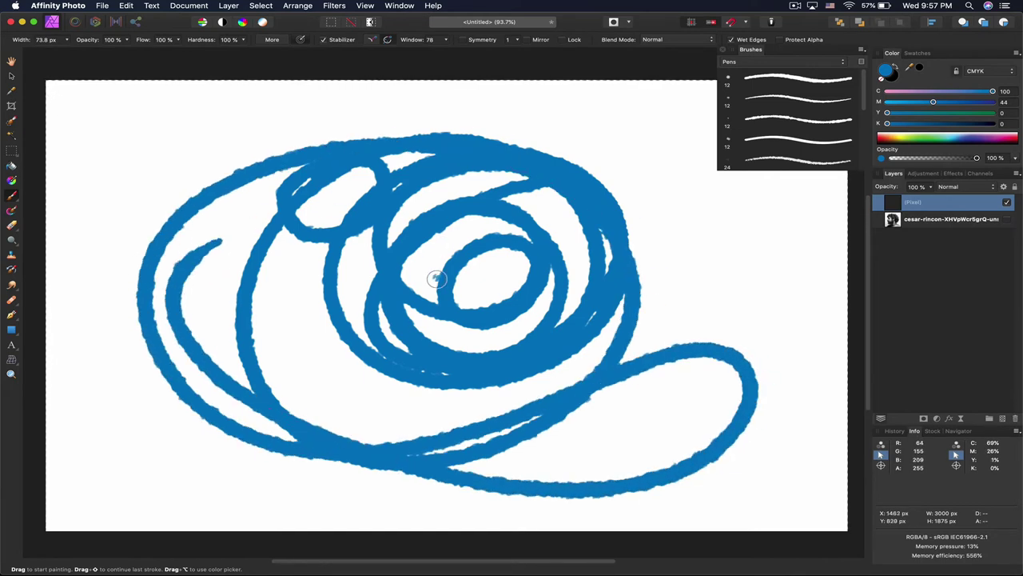
key(Delete)
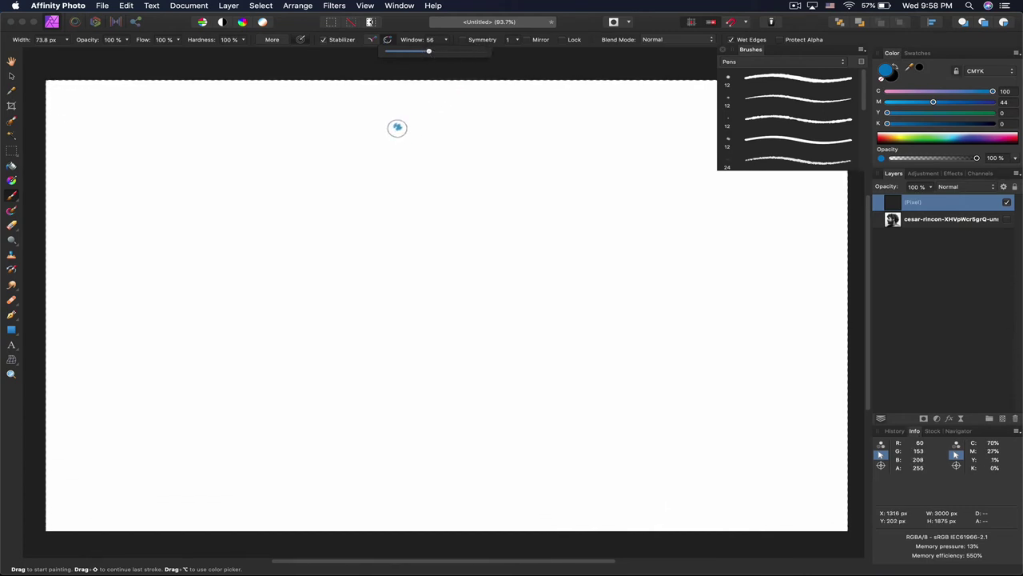
drag(398, 128, 403, 94)
click(463, 39)
Step: Paint mirrored test strokes with seven-fold symmetry, then undo them all
mouse_move(325, 160)
mouse_down()
mouse_move(419, 142)
mouse_move(407, 217)
mouse_move(316, 357)
mouse_move(274, 341)
mouse_move(544, 372)
mouse_move(581, 252)
mouse_move(451, 309)
mouse_move(364, 407)
mouse_move(223, 351)
mouse_move(189, 240)
mouse_move(261, 222)
mouse_move(287, 379)
mouse_up()
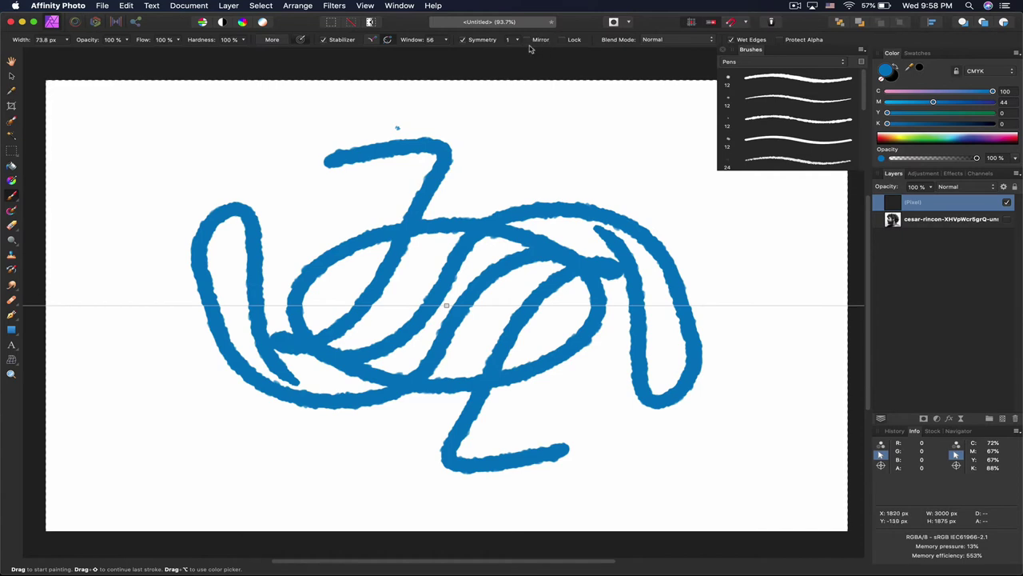
mouse_move(491, 175)
mouse_down()
mouse_move(528, 344)
mouse_move(272, 239)
mouse_move(571, 188)
mouse_move(553, 159)
mouse_move(165, 200)
mouse_move(617, 205)
mouse_move(337, 198)
mouse_move(264, 177)
mouse_up()
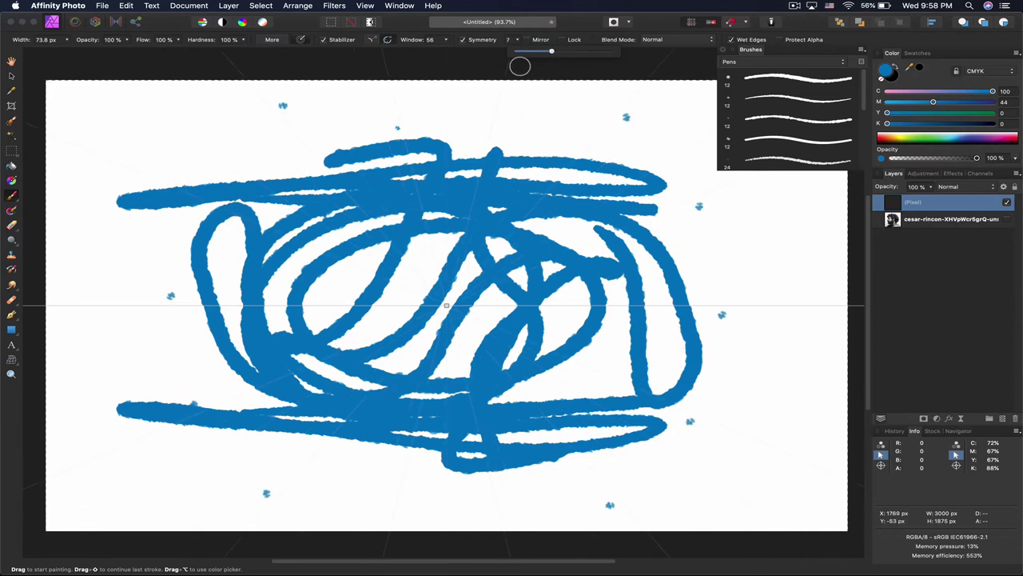
mouse_move(349, 125)
mouse_down()
mouse_move(241, 188)
mouse_move(242, 330)
mouse_move(434, 344)
mouse_move(529, 296)
mouse_move(421, 272)
mouse_move(437, 209)
mouse_move(384, 222)
mouse_move(427, 179)
mouse_move(384, 165)
mouse_move(425, 156)
mouse_move(392, 158)
mouse_move(373, 121)
mouse_move(357, 118)
mouse_move(285, 141)
mouse_move(408, 164)
mouse_move(323, 170)
mouse_move(332, 139)
mouse_move(323, 142)
mouse_move(322, 104)
mouse_move(419, 132)
mouse_move(366, 187)
mouse_move(418, 254)
mouse_move(427, 285)
mouse_move(426, 266)
mouse_move(387, 241)
mouse_move(413, 239)
mouse_move(393, 253)
mouse_move(454, 258)
mouse_move(420, 238)
mouse_move(340, 239)
mouse_move(236, 280)
mouse_move(357, 406)
mouse_move(656, 336)
mouse_move(606, 236)
mouse_move(273, 277)
mouse_move(545, 339)
mouse_move(557, 232)
mouse_move(249, 288)
mouse_move(459, 324)
mouse_move(491, 262)
mouse_move(446, 235)
mouse_move(448, 244)
mouse_move(464, 187)
mouse_up()
key(super+z)
key(cmd+z)
key(super+z)
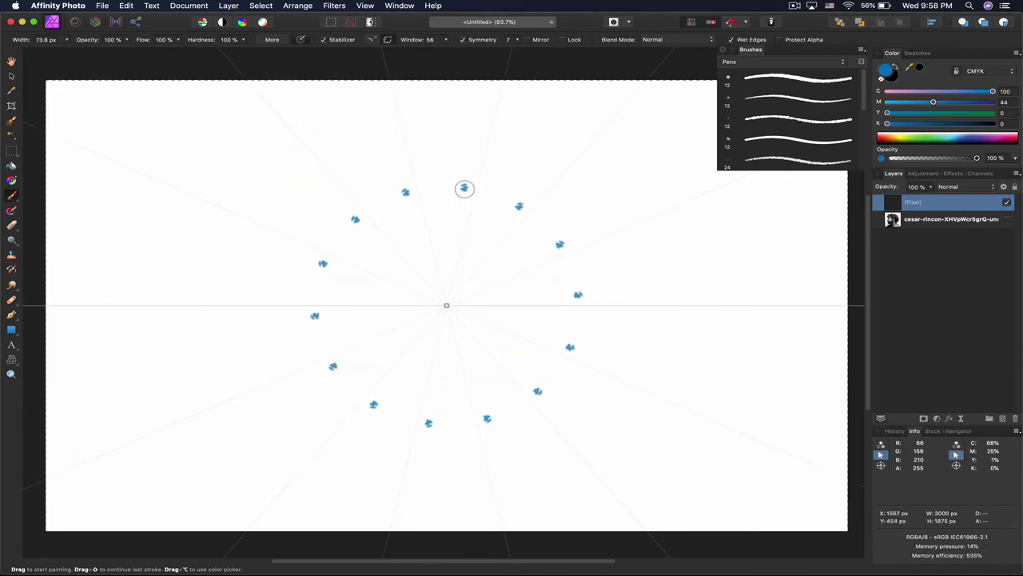
Step: Lower the brush to 17.1 px, paint a symmetric spiral, turn Symmetry off and clear the canvas
key(bracketleft)
key(bracketleft)
key(bracketleft)
key(bracketleft)
key(bracketleft)
key(bracketleft)
key(bracketleft)
key(bracketleft)
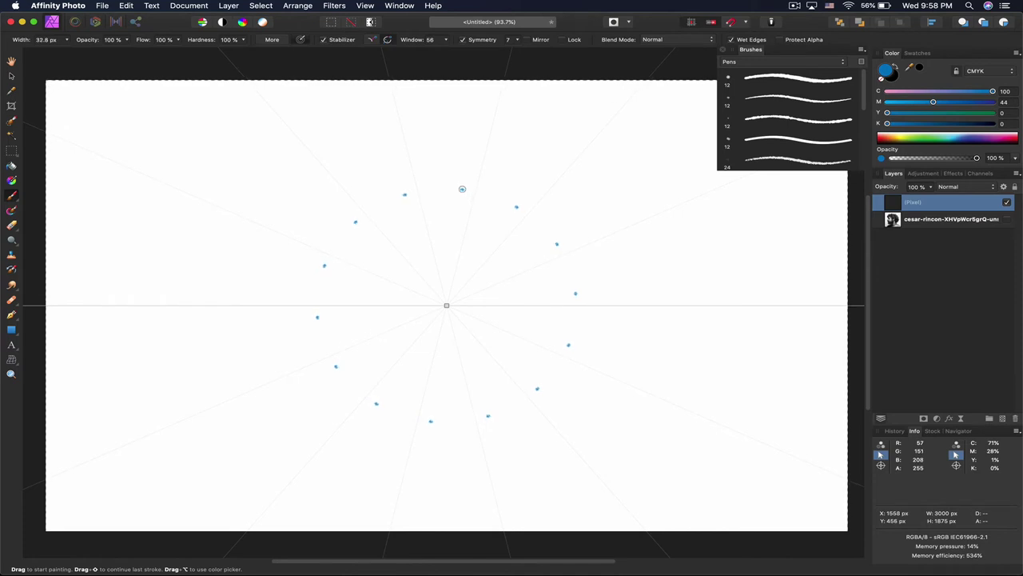
mouse_move(450, 202)
mouse_down()
mouse_move(478, 186)
mouse_move(419, 201)
mouse_move(456, 181)
mouse_move(432, 127)
mouse_move(413, 167)
mouse_move(443, 119)
mouse_move(363, 142)
mouse_move(439, 149)
mouse_move(344, 104)
mouse_move(344, 153)
mouse_move(341, 111)
mouse_move(262, 154)
mouse_move(317, 126)
mouse_move(205, 154)
mouse_move(287, 155)
mouse_move(191, 167)
mouse_move(229, 236)
mouse_move(184, 194)
mouse_move(162, 281)
mouse_move(286, 246)
mouse_move(284, 281)
mouse_move(480, 207)
mouse_move(443, 294)
mouse_move(418, 273)
mouse_move(404, 278)
mouse_move(432, 301)
mouse_up()
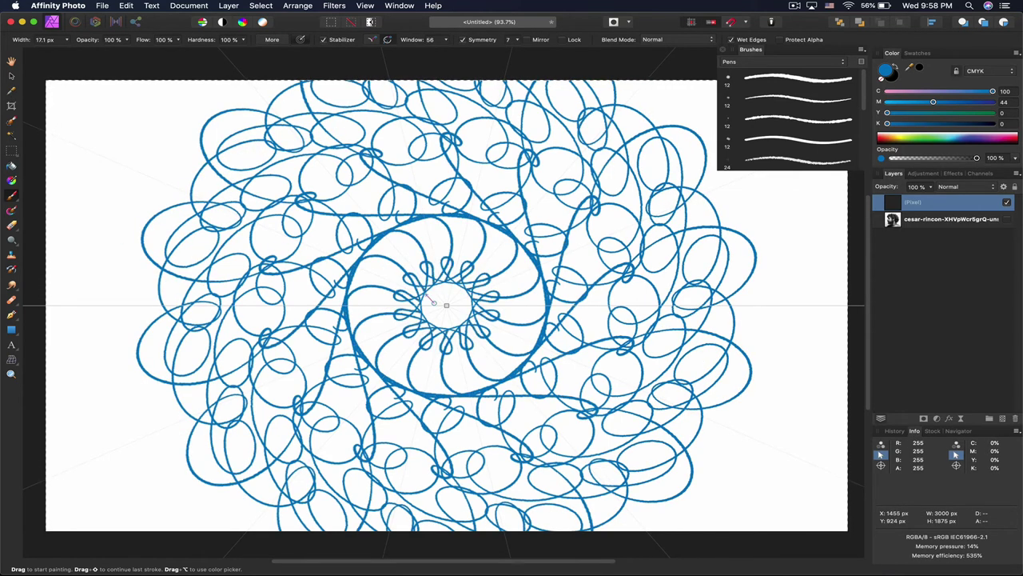
click(462, 40)
key(Delete)
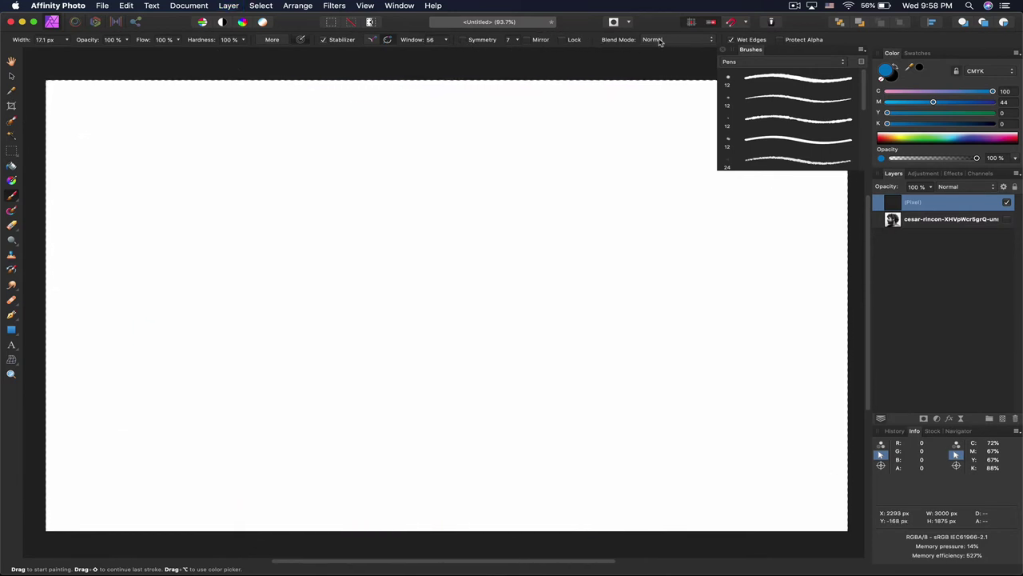
Step: Pick the first Pens brush at 57.7 px and paint a blue zigzag in Normal mode
click(784, 84)
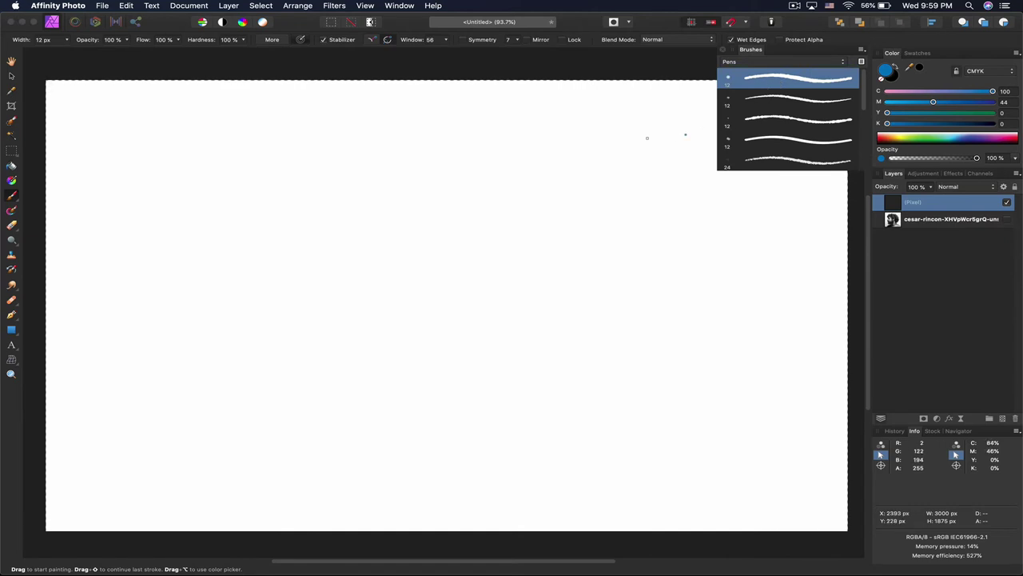
key(bracketright)
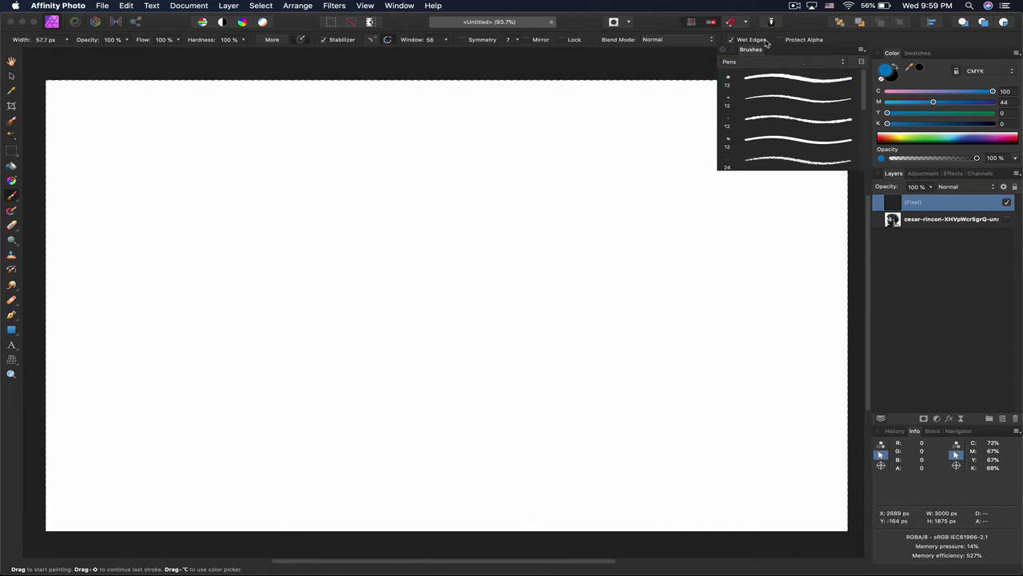
click(949, 187)
click(610, 33)
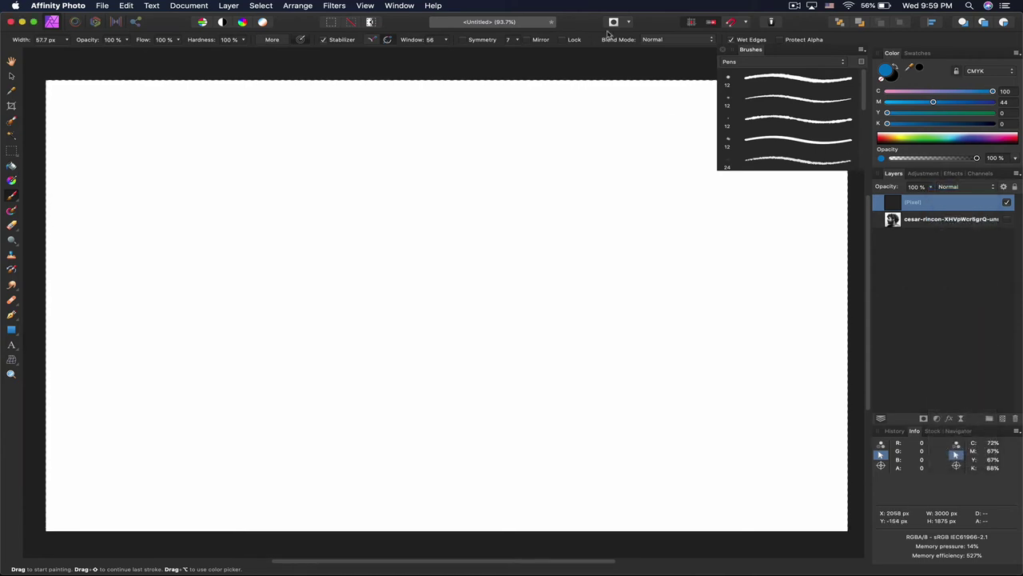
click(663, 40)
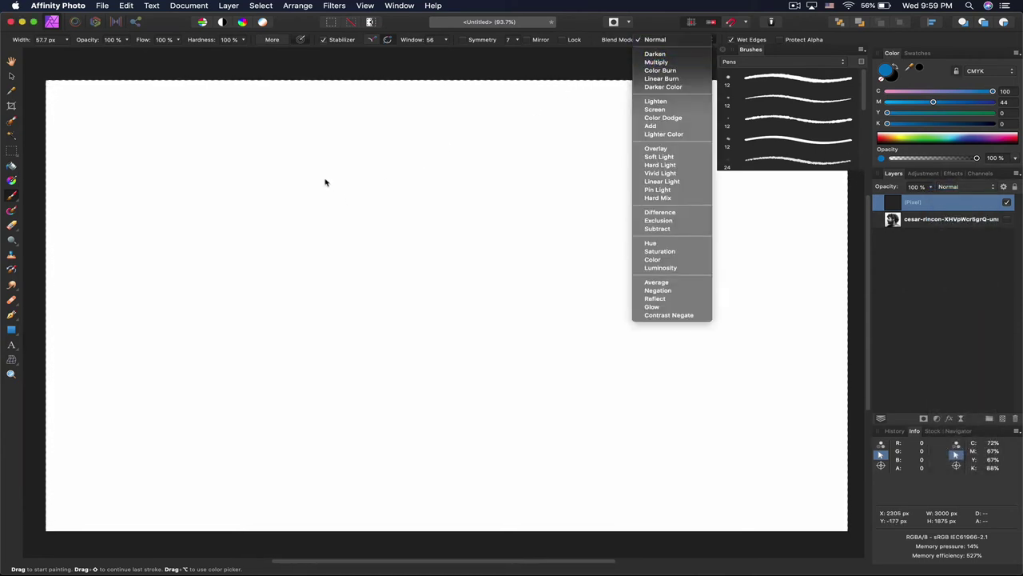
click(112, 49)
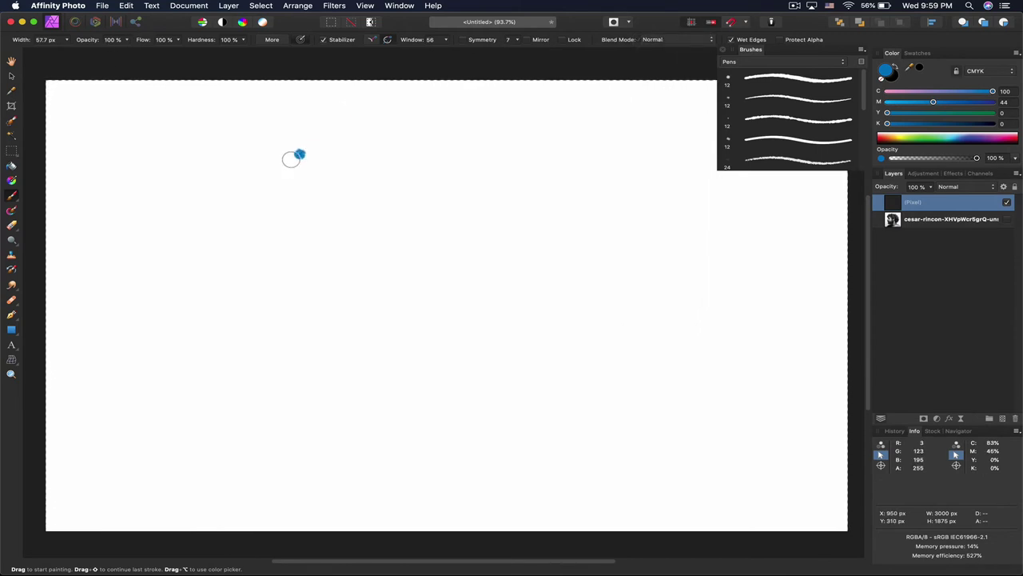
mouse_move(242, 199)
mouse_down()
mouse_move(364, 232)
mouse_move(448, 294)
mouse_up()
click(524, 269)
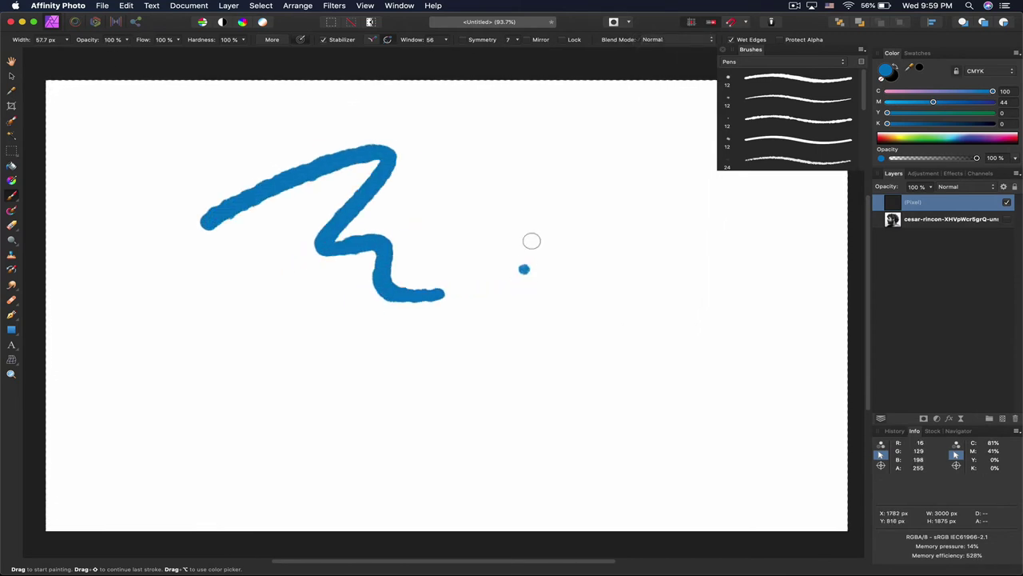
Step: Set the brush blend mode to Multiply and paint a looping stroke with darker overlaps
click(653, 41)
click(664, 57)
click(536, 140)
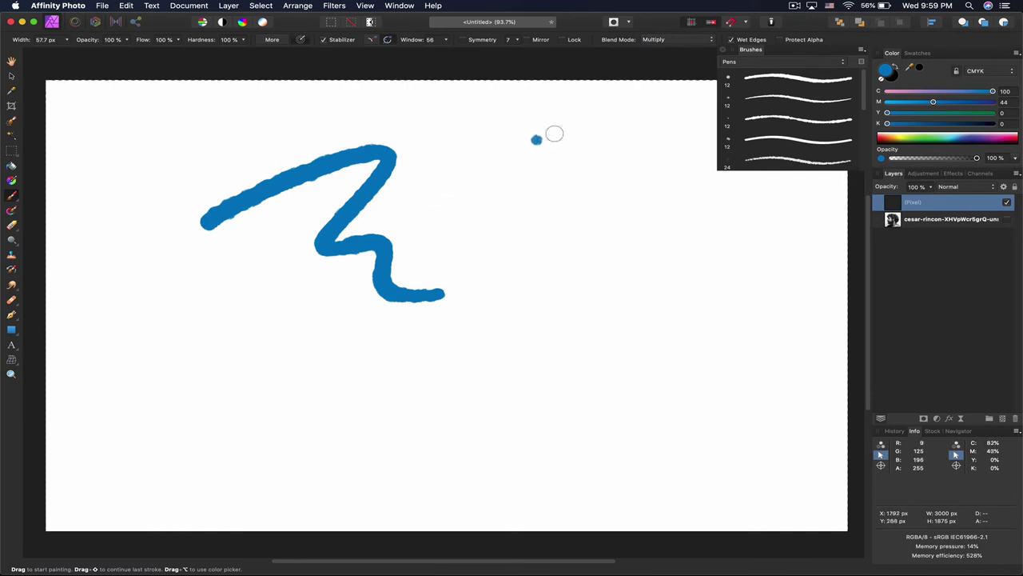
mouse_move(554, 133)
mouse_down()
mouse_move(370, 230)
mouse_move(313, 340)
mouse_move(411, 264)
mouse_move(272, 206)
mouse_move(491, 197)
mouse_move(480, 149)
mouse_move(588, 97)
mouse_up()
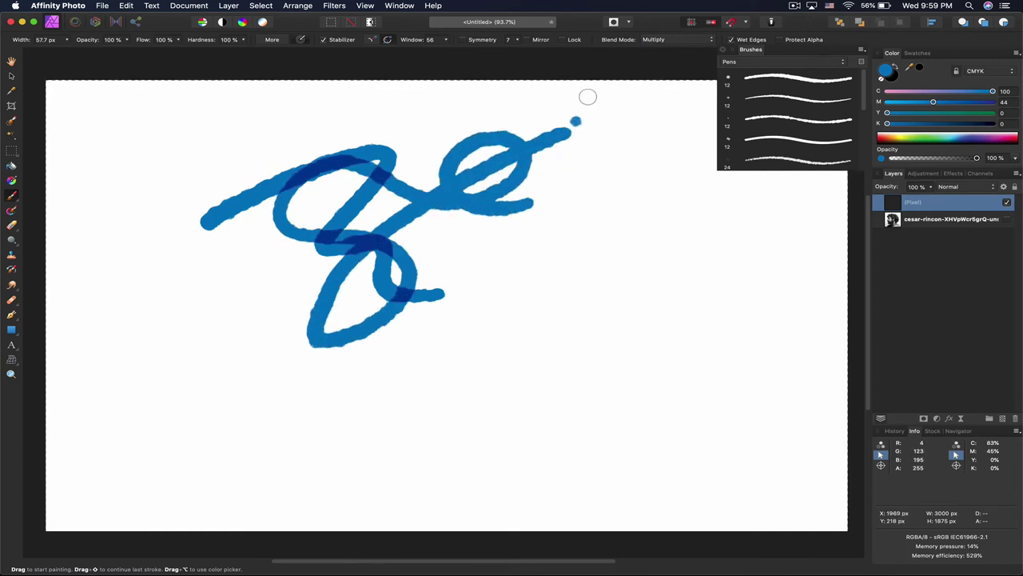
Step: Switch the brush blend mode to Color Dodge and paint a cyan stroke over the lines
click(672, 40)
click(660, 96)
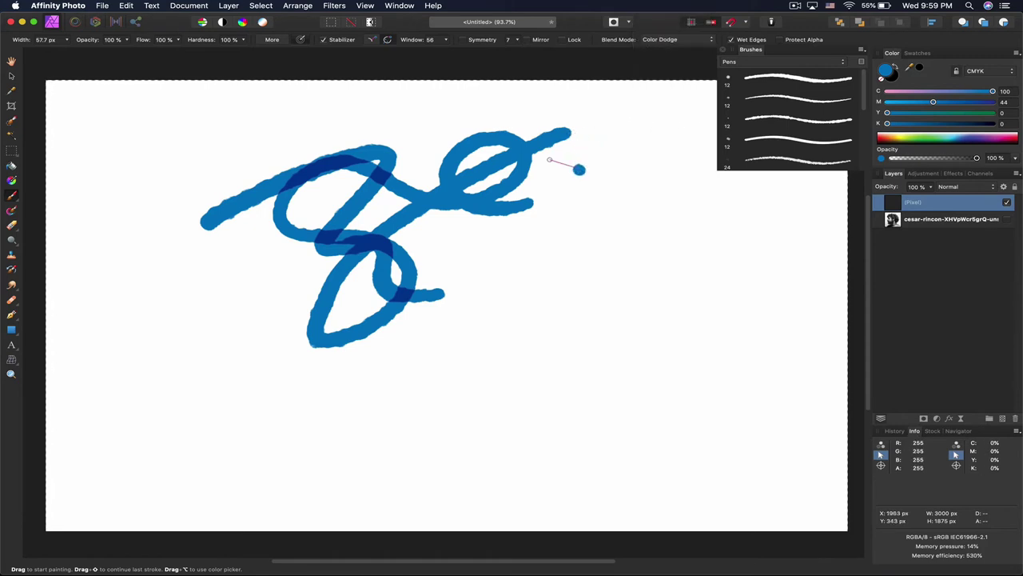
mouse_move(578, 167)
mouse_down()
mouse_move(384, 240)
mouse_move(311, 215)
mouse_move(385, 137)
mouse_move(377, 354)
mouse_move(472, 230)
mouse_move(233, 314)
mouse_move(621, 93)
mouse_up()
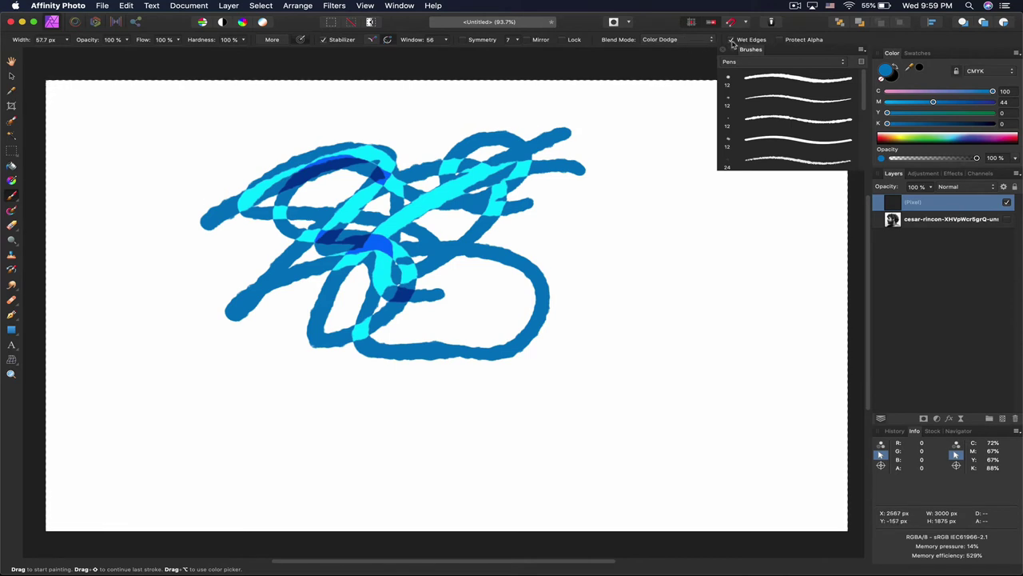
Step: Finish the Color Dodge stroke, then paint long soft blue bands across the canvas
mouse_move(580, 171)
mouse_down()
mouse_move(505, 246)
mouse_move(620, 302)
mouse_move(590, 379)
mouse_move(560, 280)
mouse_up()
drag(583, 192, 607, 185)
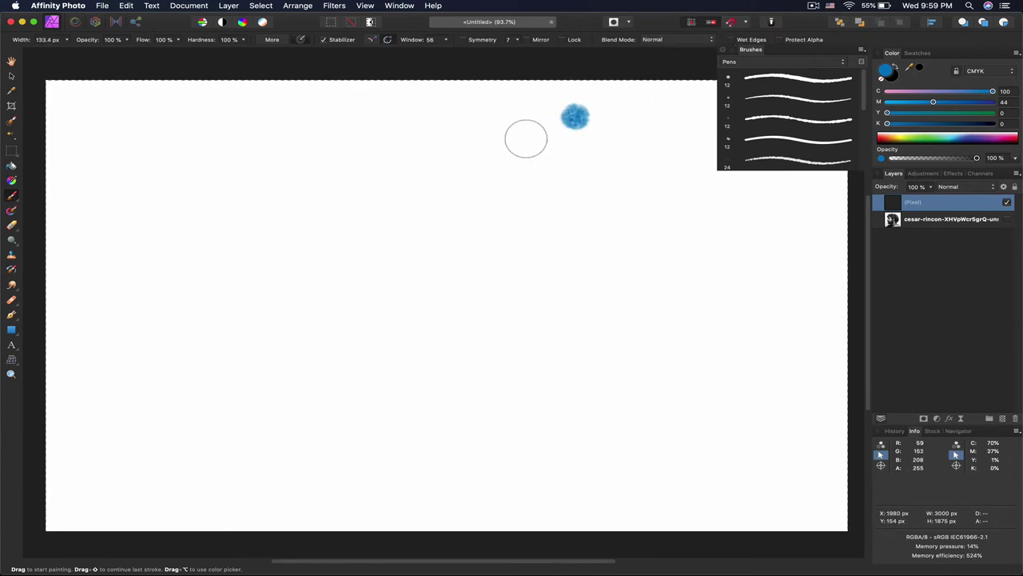
mouse_move(167, 213)
mouse_down()
mouse_move(142, 213)
mouse_move(491, 175)
mouse_move(649, 177)
mouse_up()
mouse_move(136, 279)
mouse_down()
mouse_move(305, 237)
mouse_move(470, 225)
mouse_move(571, 188)
mouse_up()
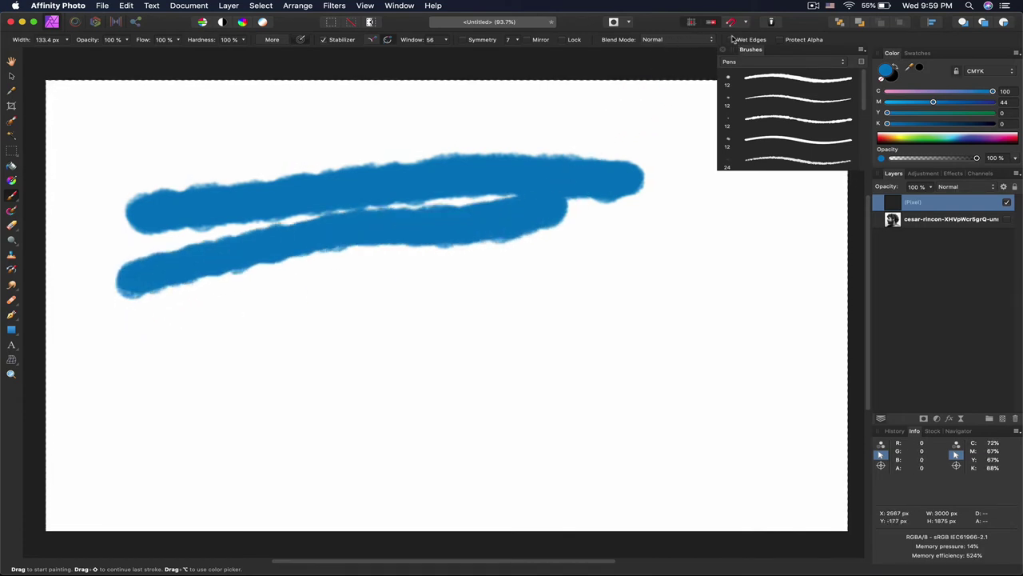
click(149, 343)
mouse_move(148, 344)
mouse_down()
mouse_move(269, 303)
mouse_move(356, 291)
mouse_move(653, 272)
mouse_up()
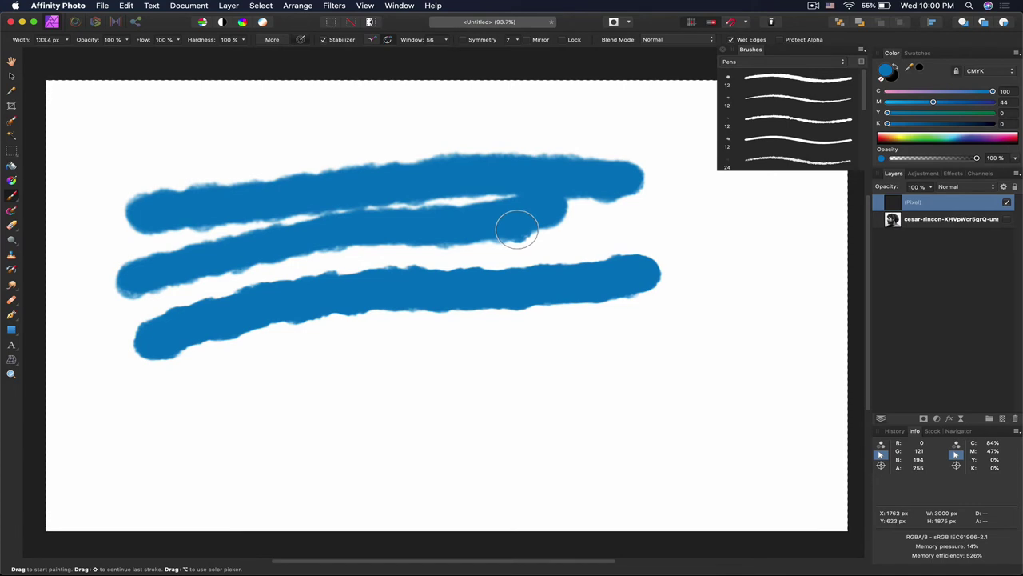
Step: Fill the gap between the bands with a soft blue blob and another stroke
scroll(517, 230, up, 6)
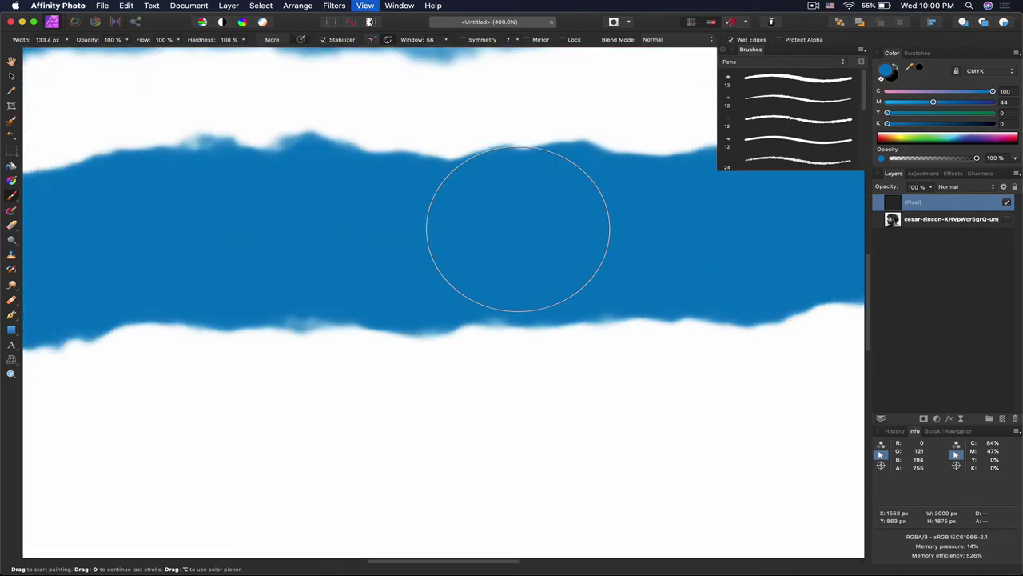
scroll(512, 230, up, 5)
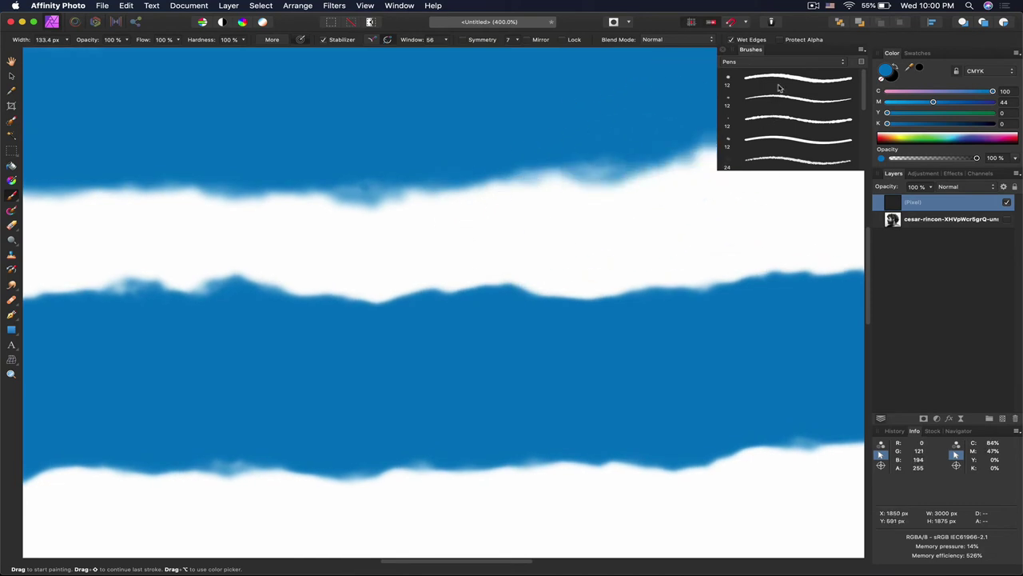
mouse_move(608, 164)
mouse_down()
mouse_move(514, 229)
mouse_move(585, 224)
mouse_move(650, 201)
mouse_move(594, 309)
mouse_move(576, 424)
mouse_up()
scroll(558, 409, down, 5)
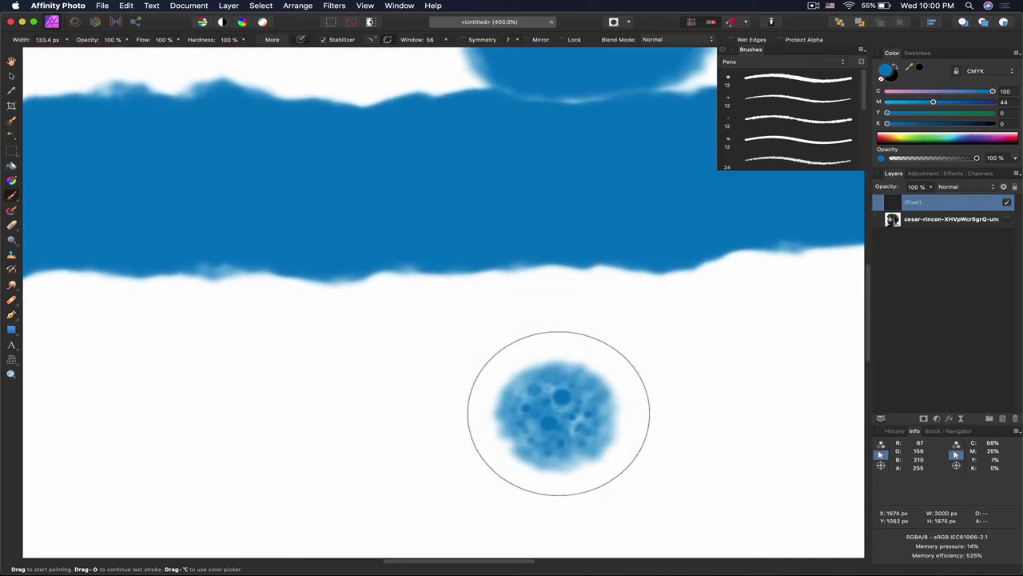
mouse_move(256, 305)
mouse_down()
mouse_move(678, 253)
mouse_move(490, 217)
mouse_move(503, 202)
mouse_up()
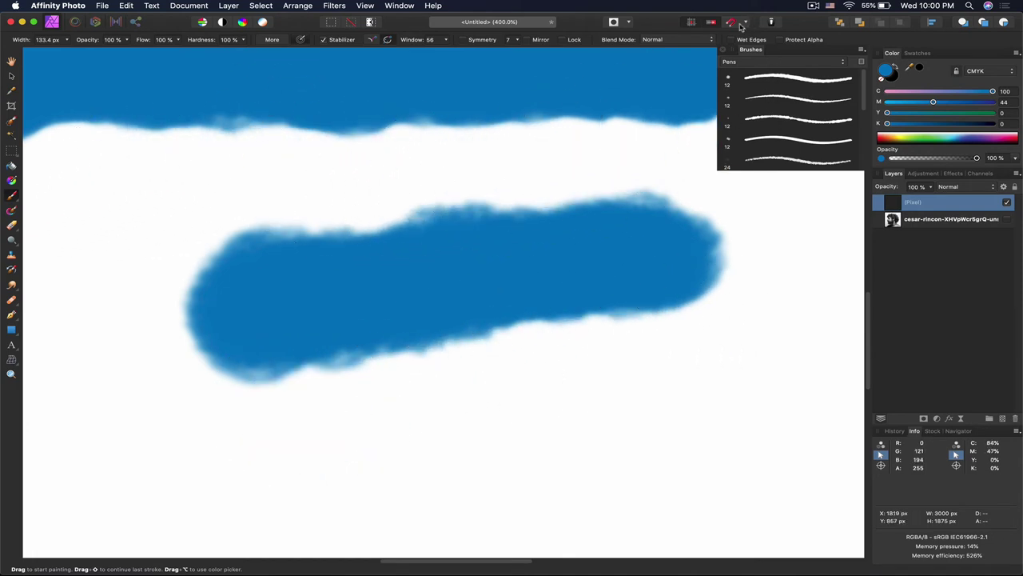
Step: Enable Wet Edges, paint a long blue stroke along the bottom, and undo the stray dab
click(730, 40)
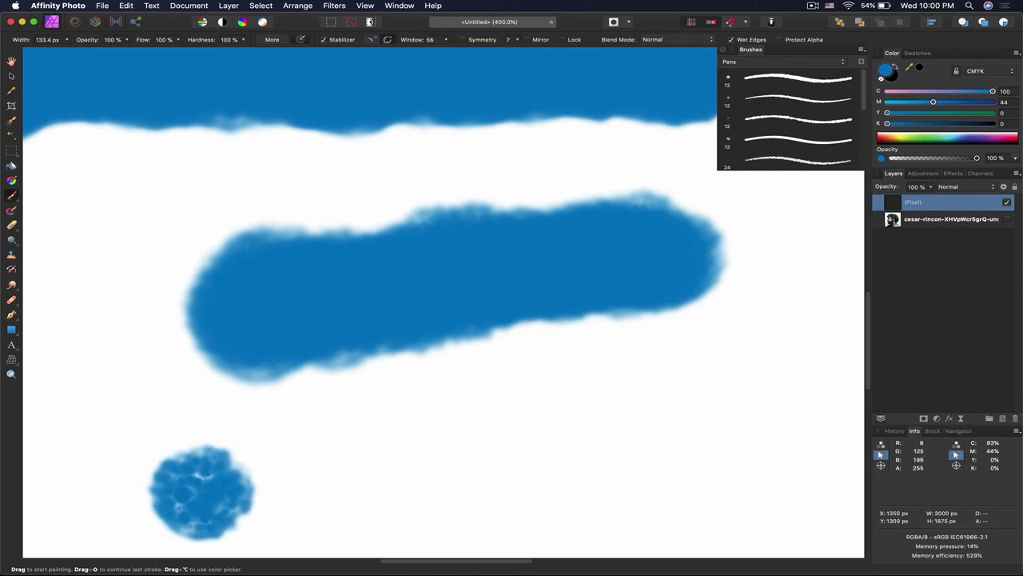
drag(201, 491, 304, 462)
drag(447, 428, 780, 376)
click(768, 226)
key(super+z)
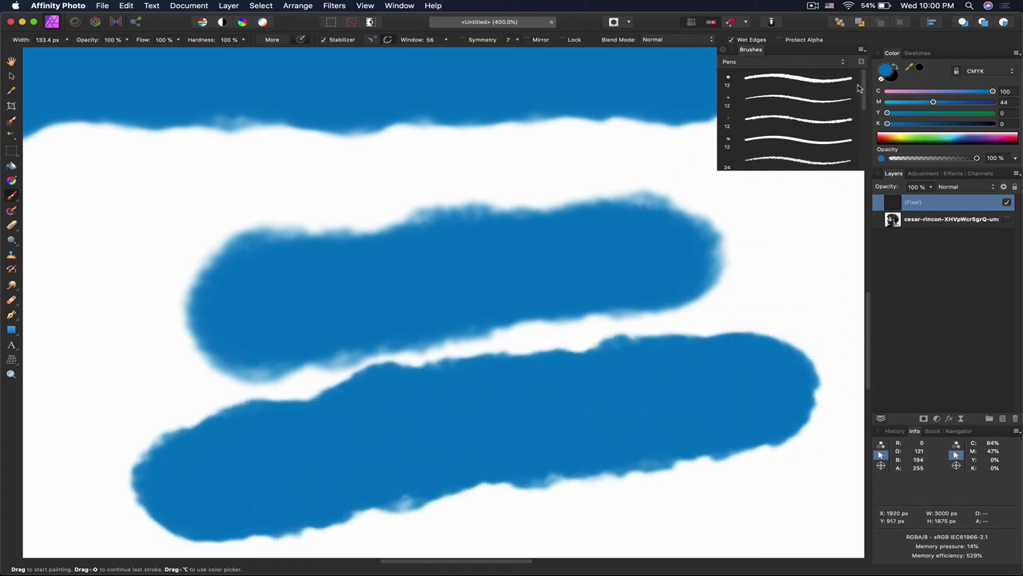
click(800, 63)
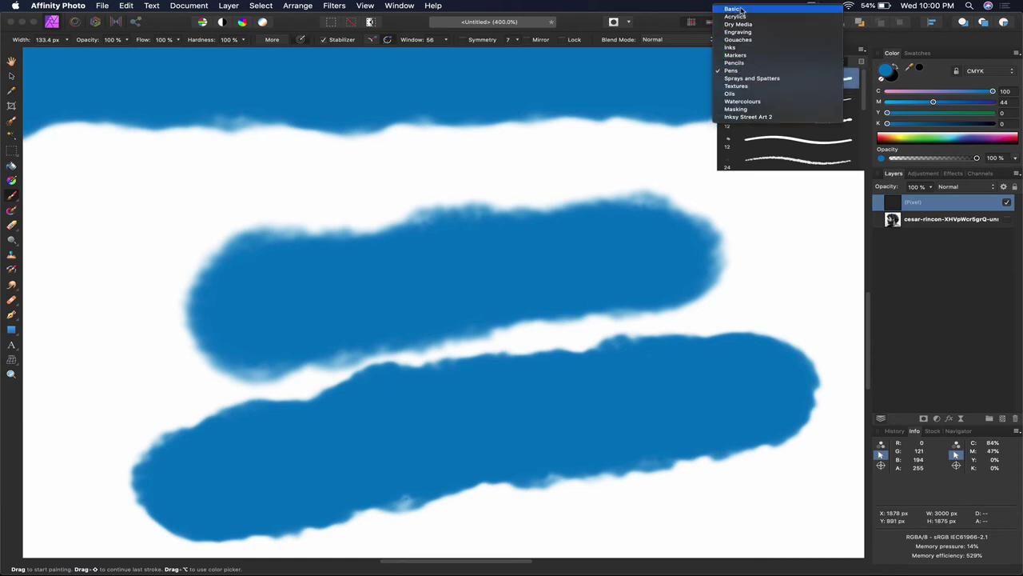
Step: Switch to the Basic brush set's 16 px brush, clear the layer, and paint three thin strokes
click(741, 9)
click(799, 160)
key(Delete)
mouse_move(200, 228)
mouse_down()
mouse_move(500, 165)
mouse_move(649, 156)
mouse_up()
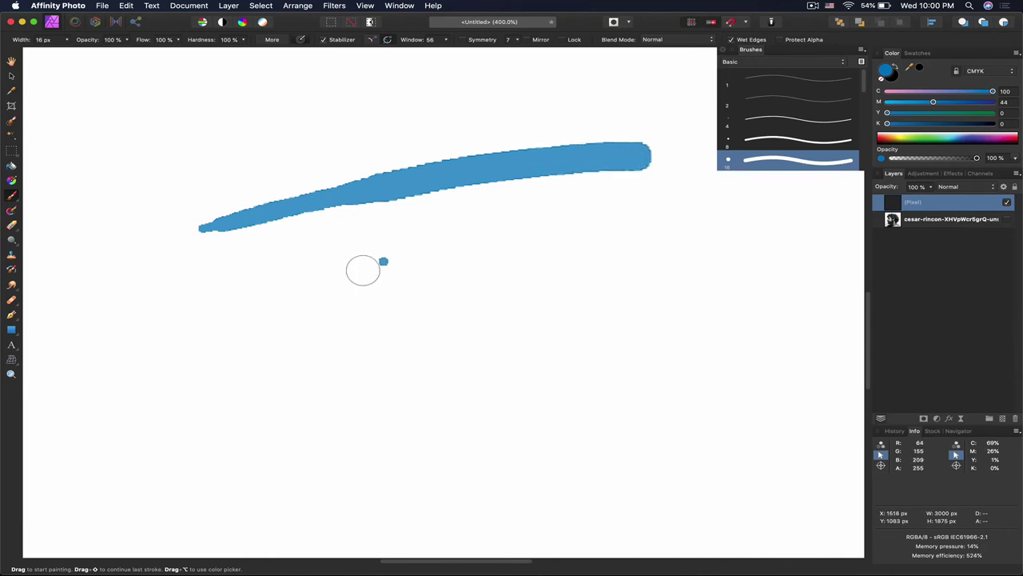
mouse_move(234, 310)
mouse_down()
mouse_move(326, 276)
mouse_move(546, 233)
mouse_move(696, 224)
mouse_up()
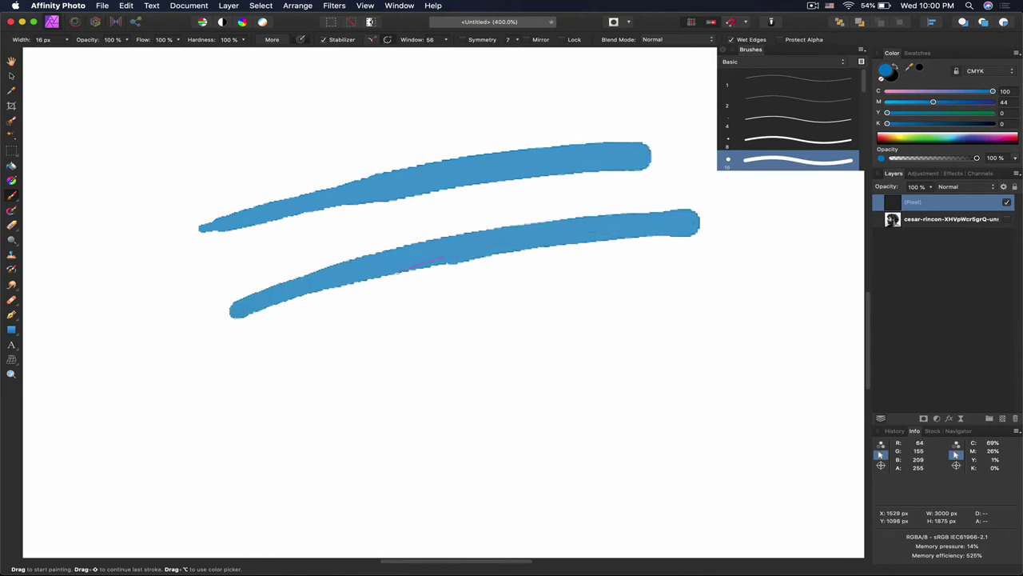
drag(443, 262, 237, 330)
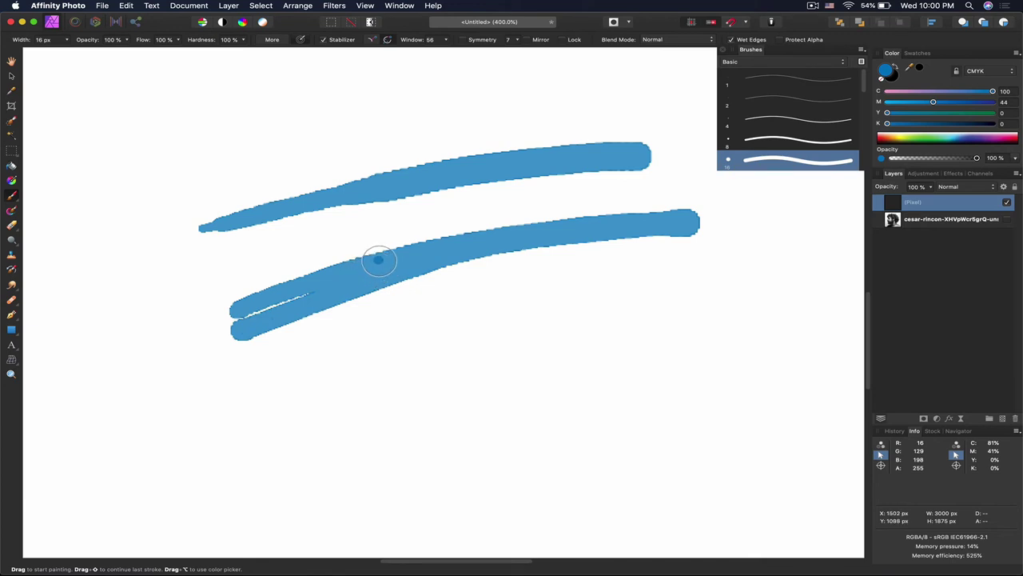
Step: Fit the canvas, paint huge soft blue strokes, clear them, and set the brush to 395 px
key(super+0)
mouse_move(448, 199)
mouse_down()
mouse_move(525, 256)
mouse_move(511, 243)
mouse_move(494, 260)
mouse_move(348, 278)
mouse_move(428, 248)
mouse_move(522, 235)
mouse_move(588, 235)
mouse_move(659, 264)
mouse_up()
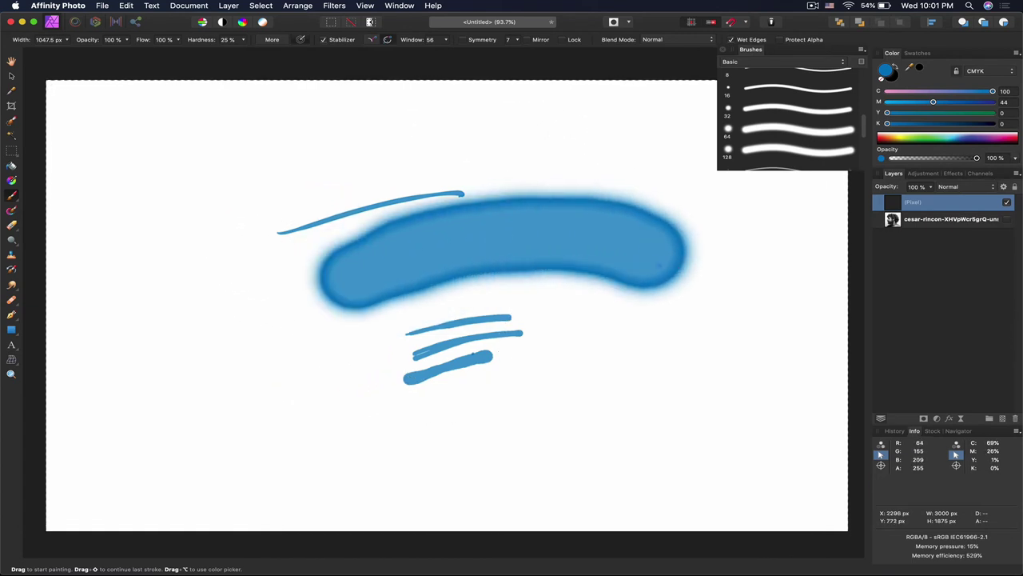
mouse_move(468, 168)
mouse_down()
mouse_move(274, 196)
mouse_move(189, 248)
mouse_move(189, 303)
mouse_move(347, 337)
mouse_move(474, 278)
mouse_move(558, 217)
mouse_move(594, 252)
mouse_up()
mouse_move(610, 323)
mouse_down()
mouse_move(400, 248)
mouse_move(295, 264)
mouse_move(224, 352)
mouse_move(384, 320)
mouse_up()
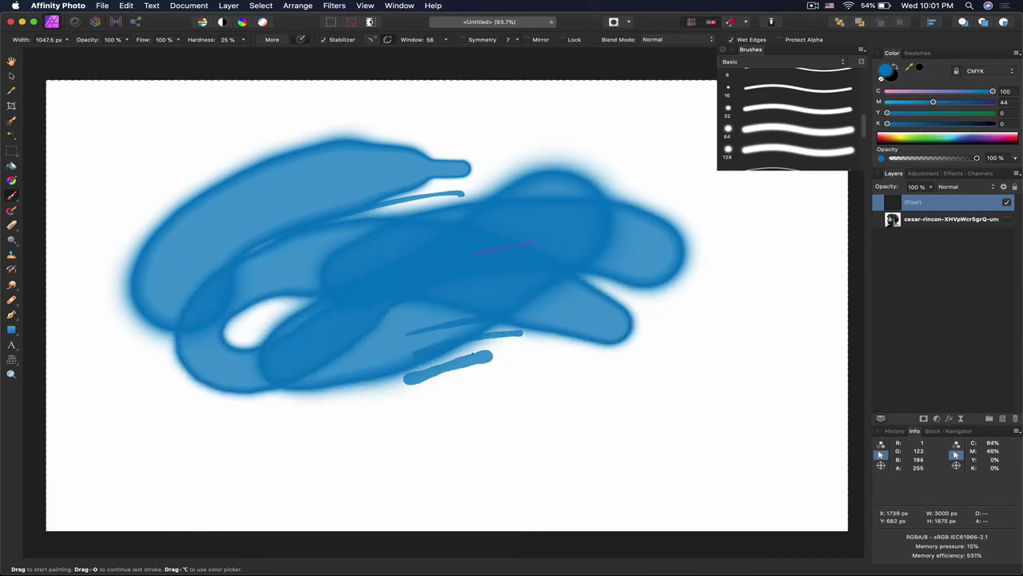
mouse_move(531, 242)
mouse_down()
mouse_move(577, 340)
mouse_move(382, 396)
mouse_move(305, 443)
mouse_move(459, 424)
mouse_move(624, 352)
mouse_move(708, 373)
mouse_move(570, 416)
mouse_move(451, 309)
mouse_move(411, 378)
mouse_move(576, 371)
mouse_move(676, 295)
mouse_move(640, 377)
mouse_move(374, 300)
mouse_move(472, 302)
mouse_move(238, 323)
mouse_move(320, 269)
mouse_move(165, 335)
mouse_move(301, 320)
mouse_move(350, 336)
mouse_move(330, 409)
mouse_move(398, 408)
mouse_move(490, 372)
mouse_up()
drag(362, 373, 376, 366)
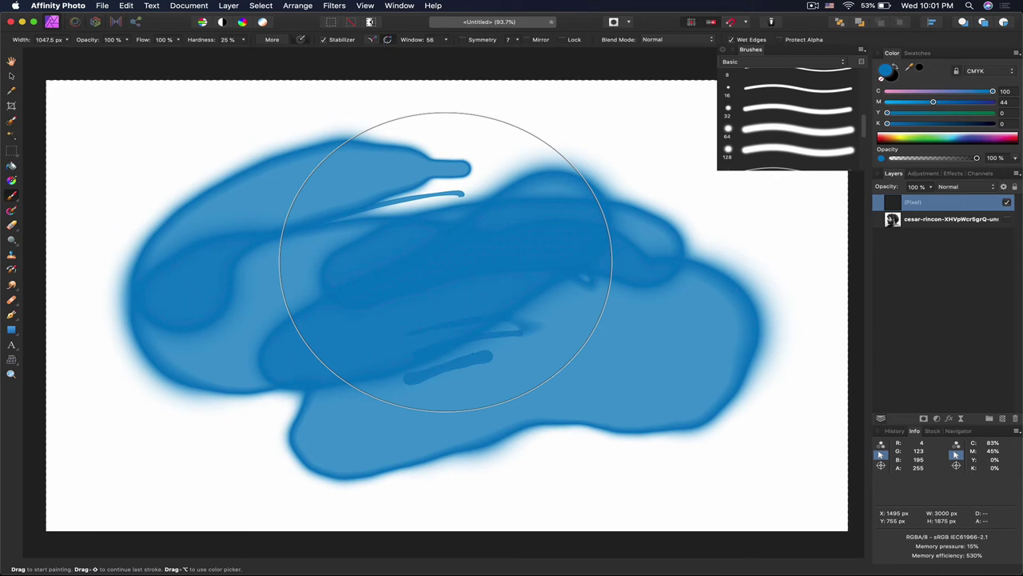
key(Delete)
drag(446, 261, 476, 246)
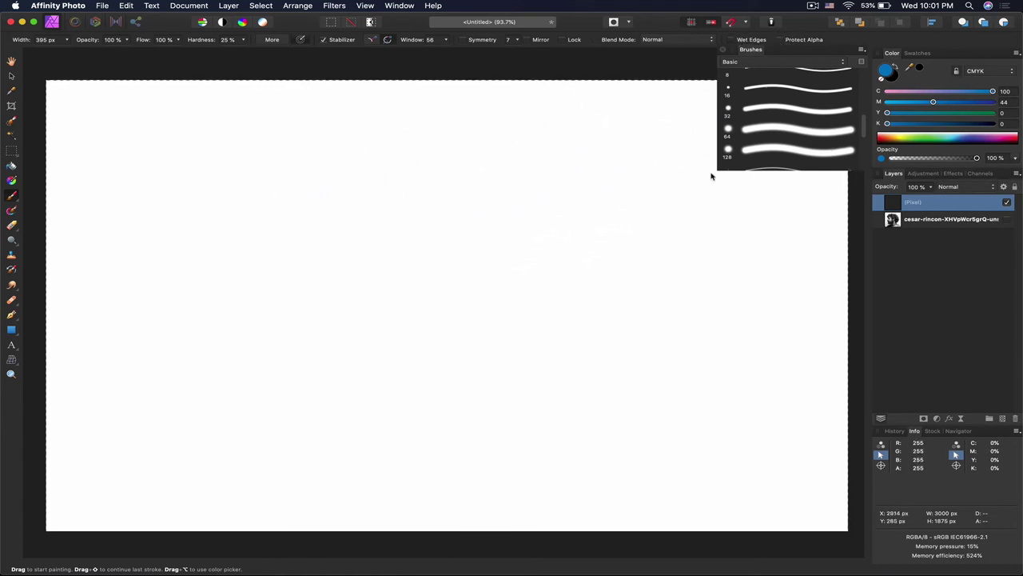
Step: Paint a soft blue blob and scribble a pink zigzag over it with the 16 px brush
click(276, 247)
mouse_move(328, 218)
mouse_down()
mouse_move(486, 229)
mouse_move(544, 304)
mouse_move(537, 338)
mouse_up()
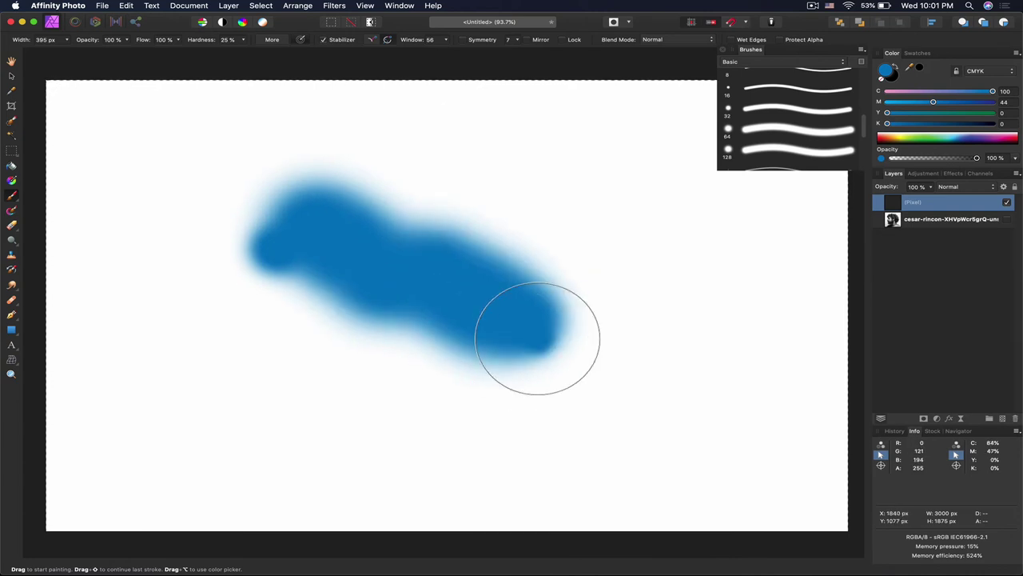
mouse_move(376, 316)
mouse_down()
mouse_move(442, 198)
mouse_move(365, 141)
mouse_up()
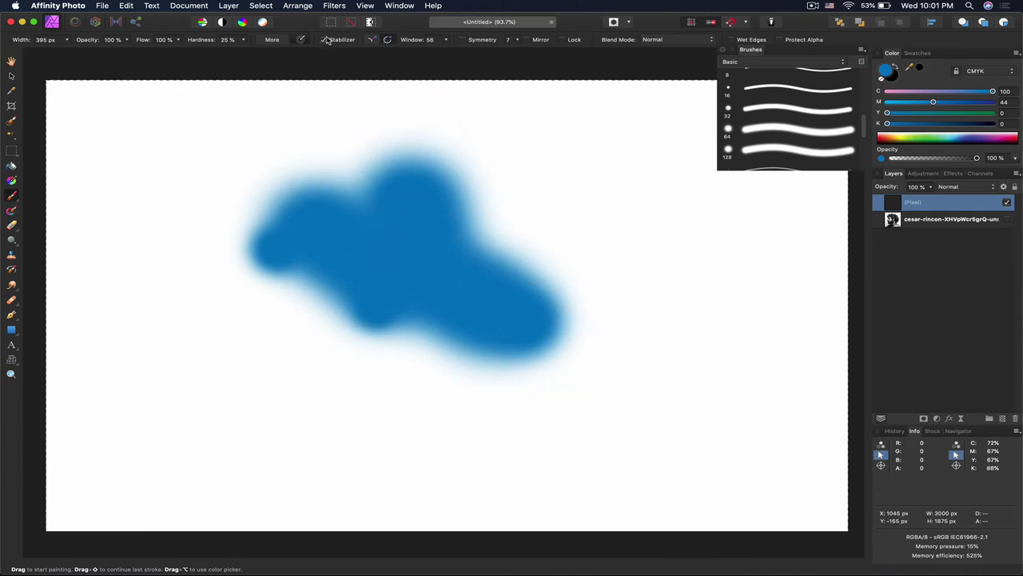
mouse_move(309, 216)
mouse_down()
mouse_move(399, 292)
mouse_move(458, 256)
mouse_move(535, 266)
mouse_move(501, 323)
mouse_move(528, 322)
mouse_move(511, 401)
mouse_move(584, 400)
mouse_move(633, 365)
mouse_move(300, 260)
mouse_move(263, 284)
mouse_move(269, 309)
mouse_move(357, 342)
mouse_move(447, 328)
mouse_up()
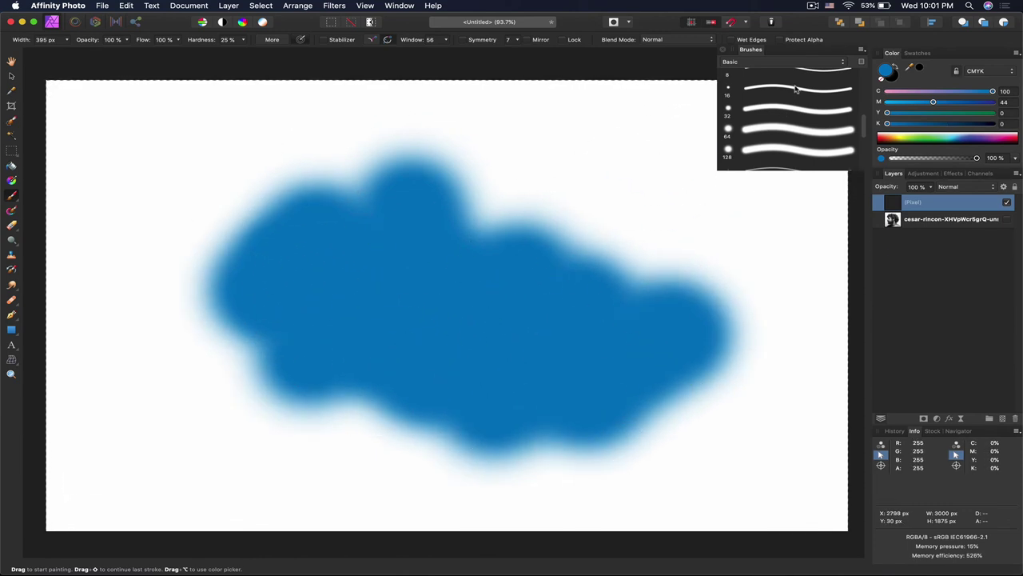
click(795, 89)
click(907, 93)
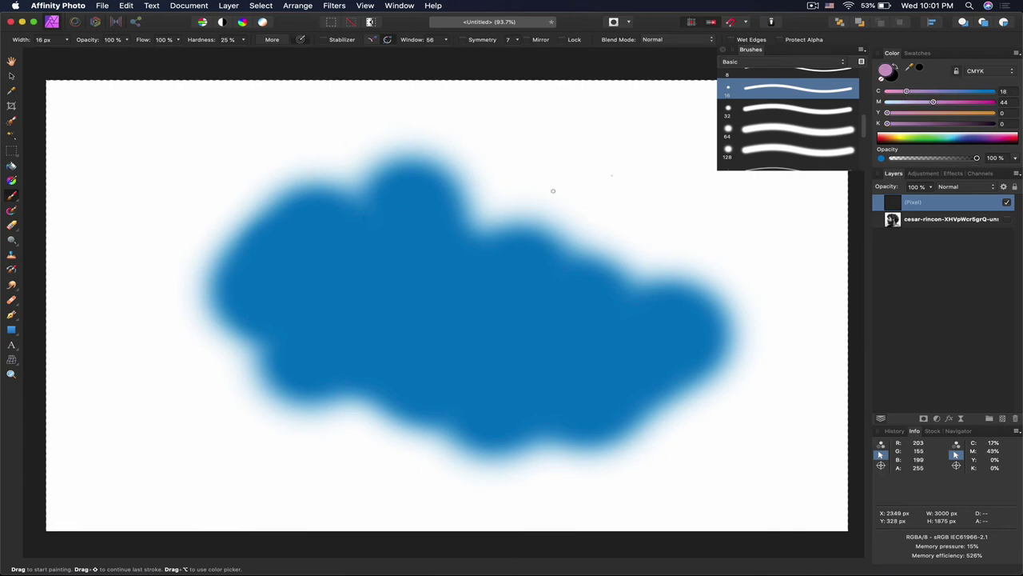
mouse_move(383, 227)
mouse_down()
mouse_move(452, 257)
mouse_move(551, 256)
mouse_move(551, 289)
mouse_move(496, 344)
mouse_move(552, 316)
mouse_move(659, 382)
mouse_move(616, 391)
mouse_move(449, 250)
mouse_move(291, 276)
mouse_move(438, 331)
mouse_up()
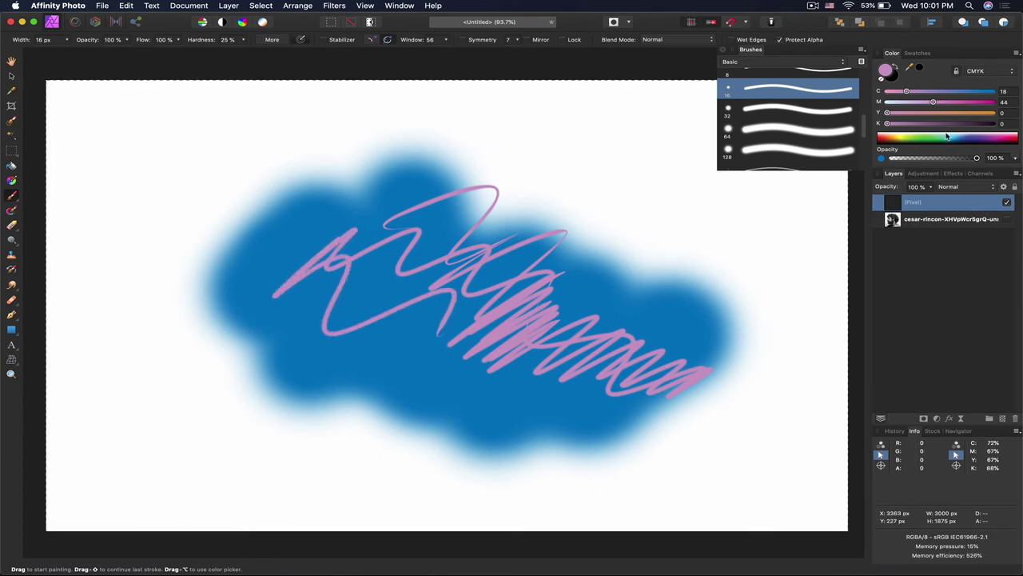
Step: Mix a yellow colour on the CMYK sliders, enlarge the brush, and cover the blob in yellow
drag(980, 116, 1000, 115)
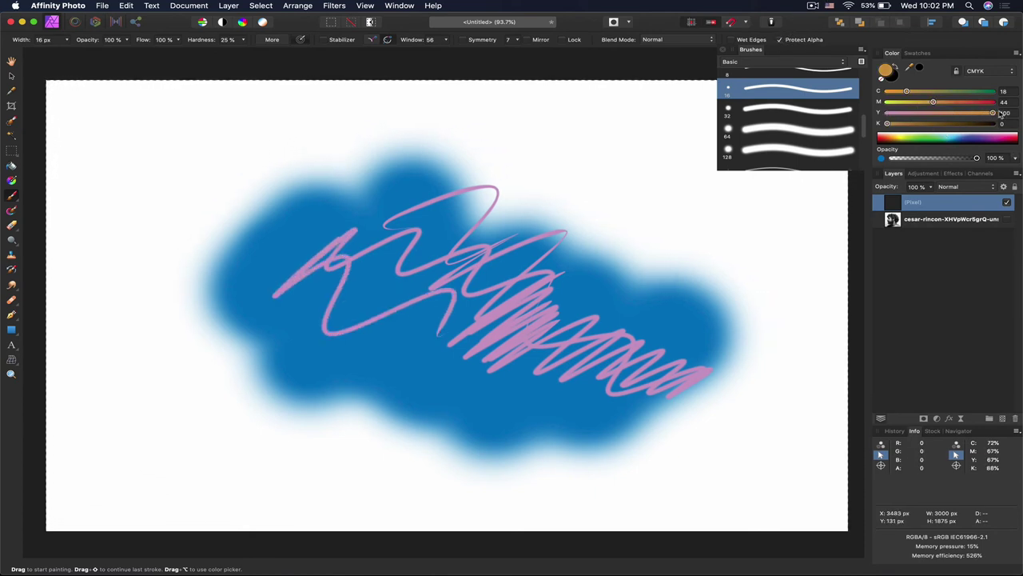
drag(932, 101, 886, 101)
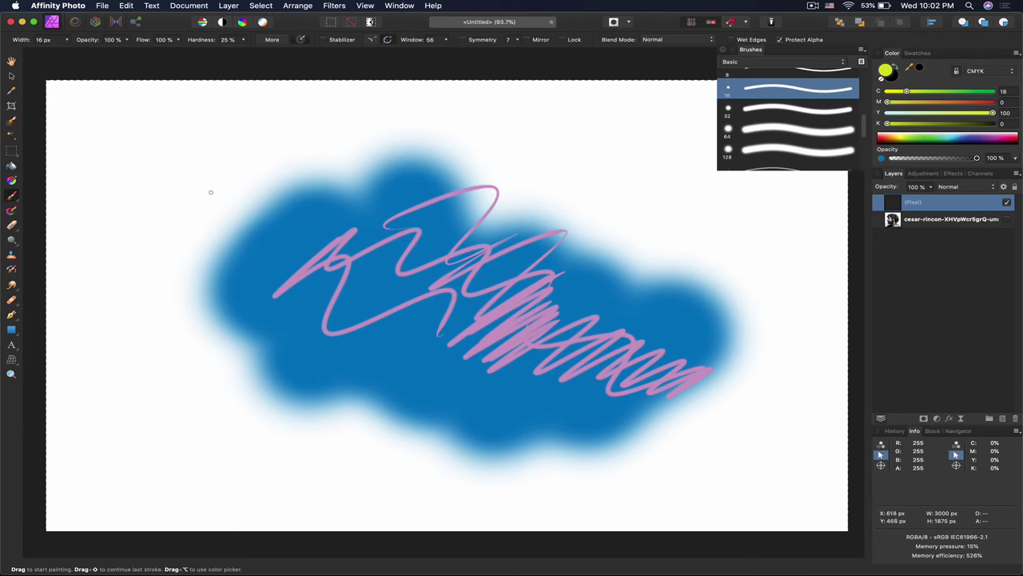
key(bracketright)
key(bracketright)
key(bracketright)
key(bracketright)
key(bracketright)
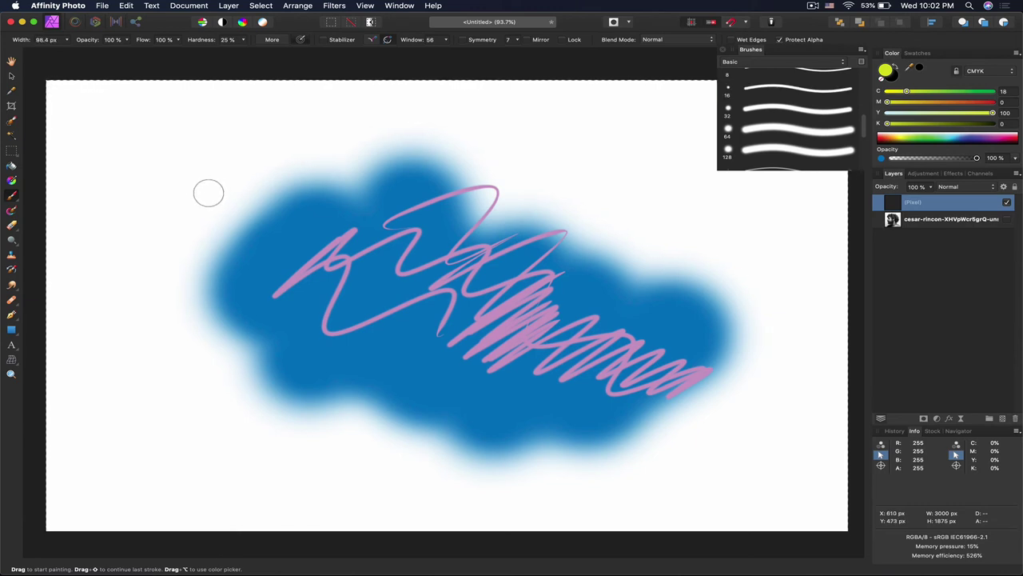
mouse_move(207, 304)
mouse_down()
mouse_move(242, 397)
mouse_move(343, 418)
mouse_move(397, 456)
mouse_move(558, 469)
mouse_move(509, 498)
mouse_move(517, 471)
mouse_move(459, 485)
mouse_move(459, 436)
mouse_move(539, 423)
mouse_move(498, 402)
mouse_move(349, 432)
mouse_move(345, 387)
mouse_move(324, 376)
mouse_move(208, 427)
mouse_move(119, 400)
mouse_up()
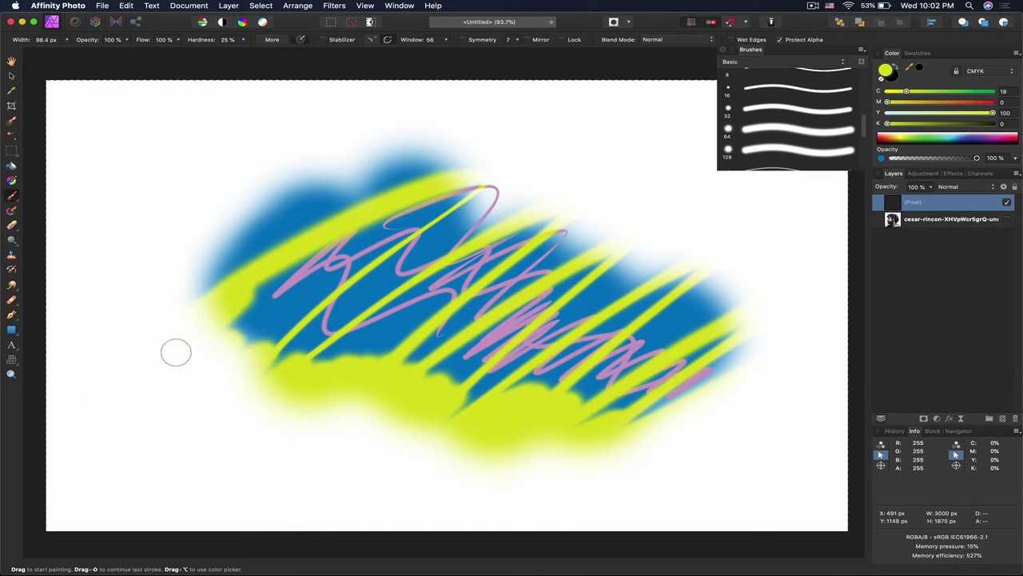
mouse_move(176, 352)
mouse_down()
mouse_move(271, 311)
mouse_move(256, 271)
mouse_move(259, 238)
mouse_move(200, 279)
mouse_move(175, 279)
mouse_move(214, 261)
mouse_move(244, 296)
mouse_move(317, 331)
mouse_move(331, 366)
mouse_move(386, 365)
mouse_move(419, 382)
mouse_move(495, 377)
mouse_move(580, 352)
mouse_move(598, 437)
mouse_up()
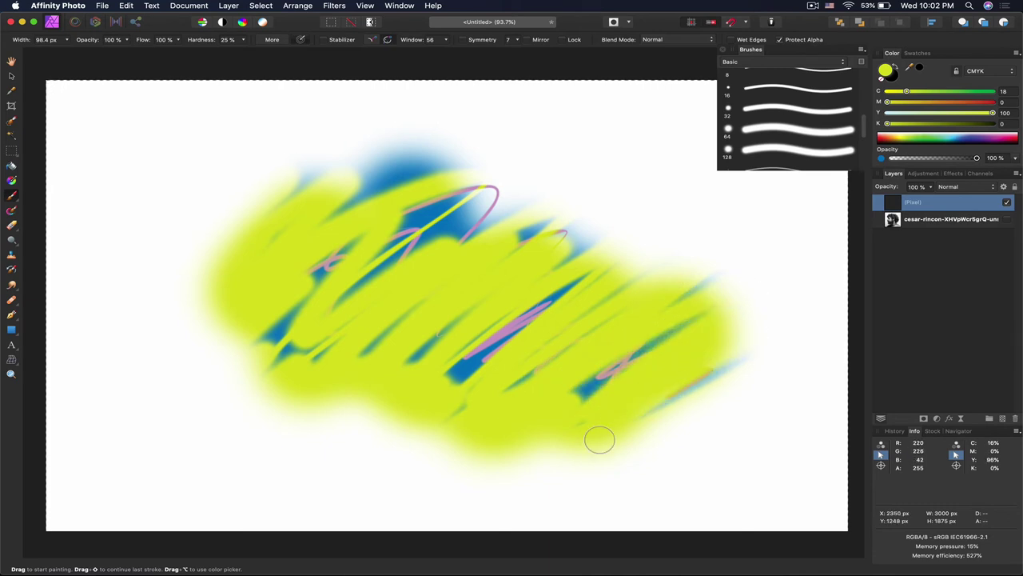
drag(635, 384, 562, 399)
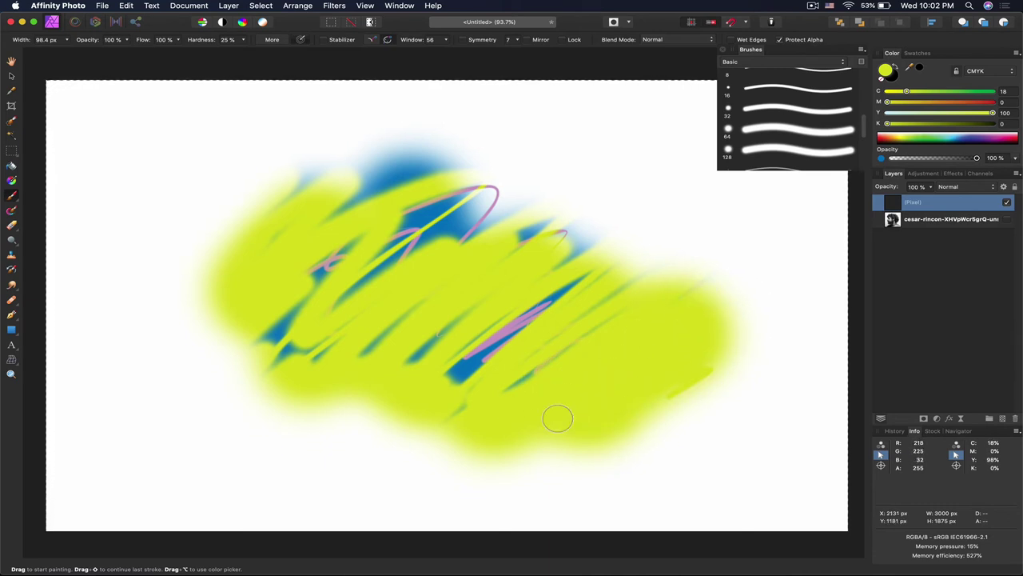
mouse_move(510, 378)
mouse_down()
mouse_move(470, 404)
mouse_move(521, 327)
mouse_move(455, 365)
mouse_move(446, 292)
mouse_up()
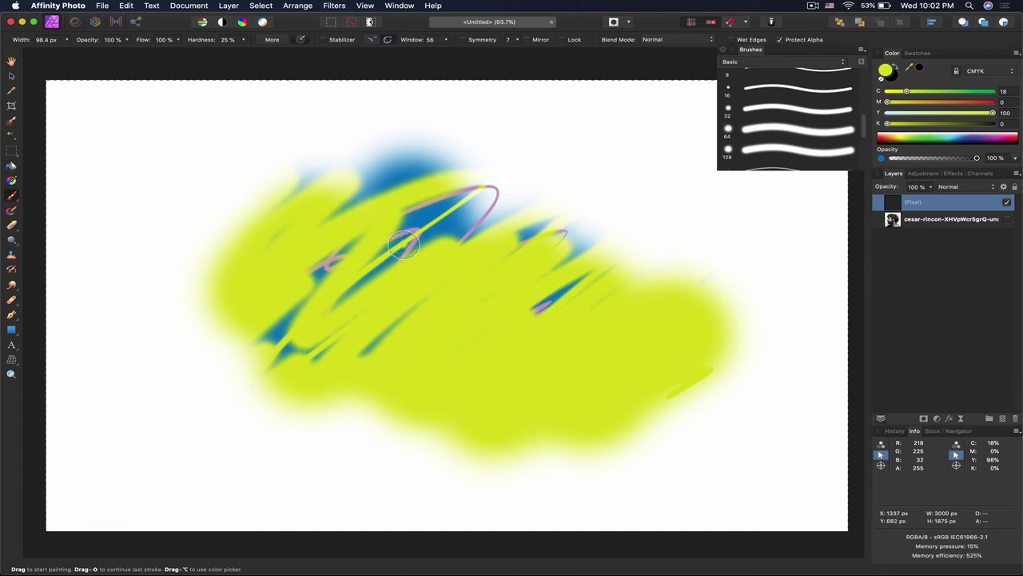
Step: Paint pale cyan zigzags across the yellow, then clear the whole painting
drag(941, 116, 935, 114)
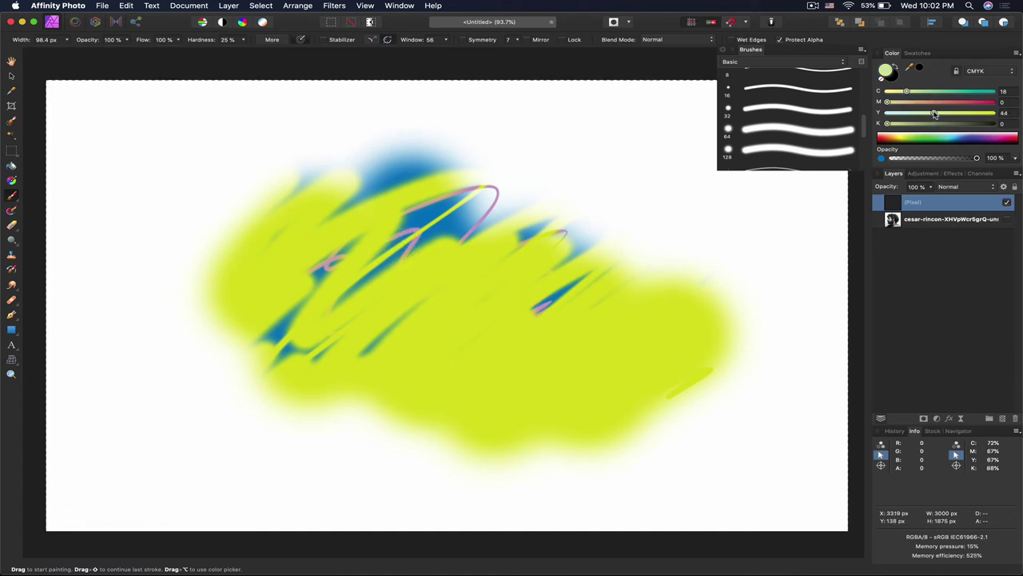
mouse_move(432, 310)
mouse_down()
mouse_move(536, 274)
mouse_move(653, 299)
mouse_move(695, 355)
mouse_move(708, 352)
mouse_up()
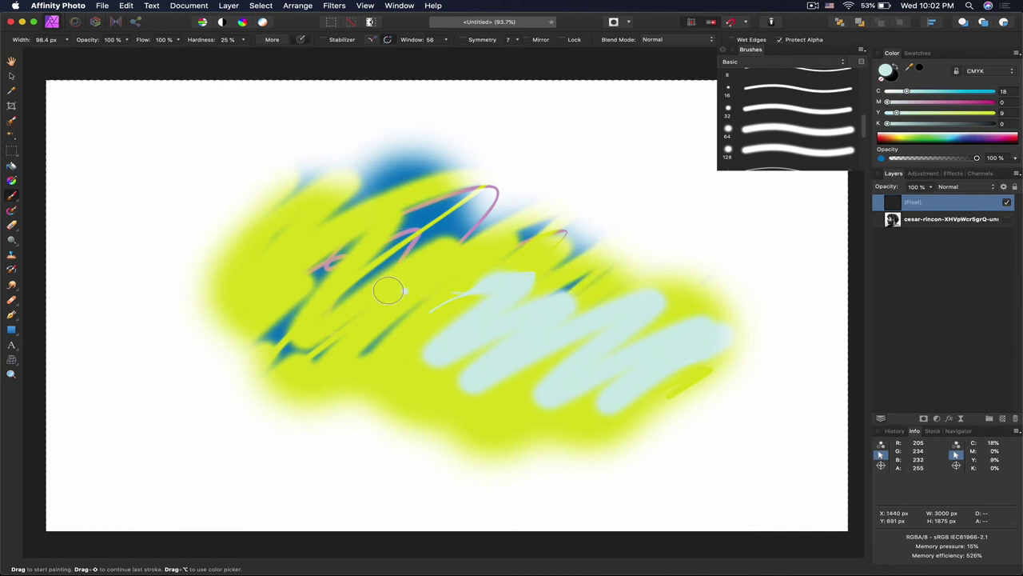
mouse_move(232, 344)
mouse_down()
mouse_move(364, 273)
mouse_move(448, 344)
mouse_up()
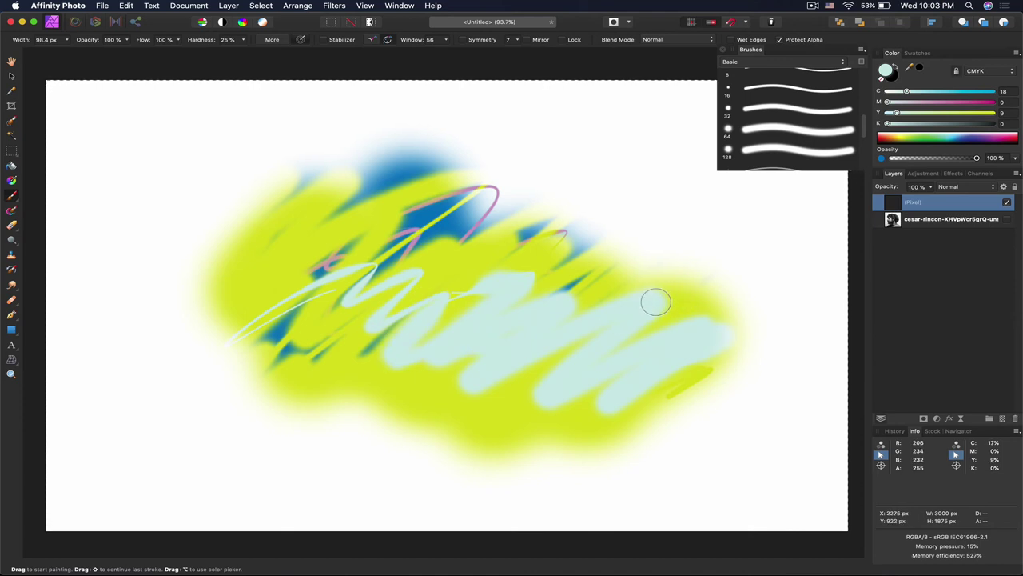
key(BackSpace)
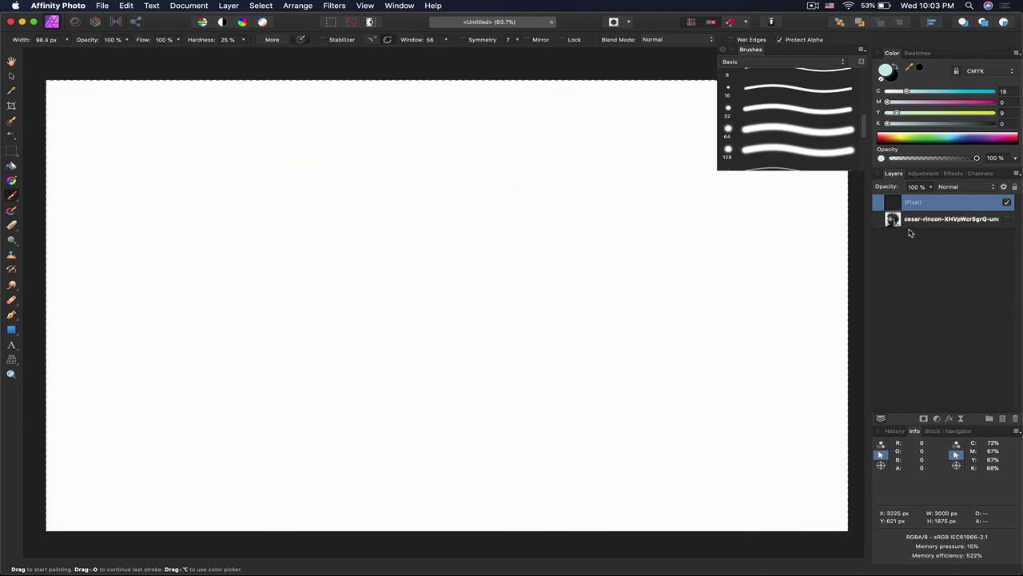
Step: Show the portrait photo, reselect the empty pixel layer, and set black with a smaller 16 px brush
click(990, 223)
click(1007, 221)
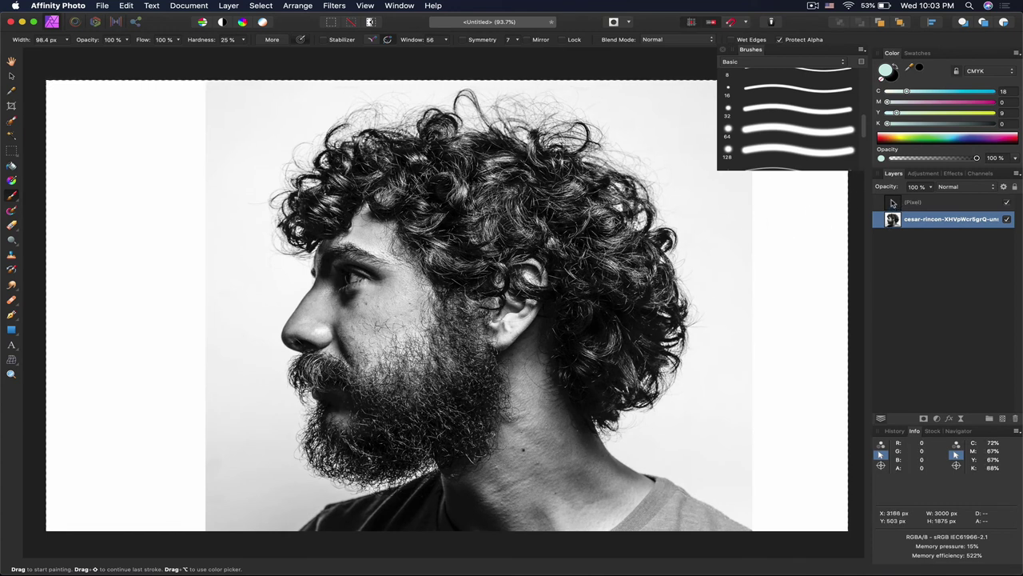
click(893, 204)
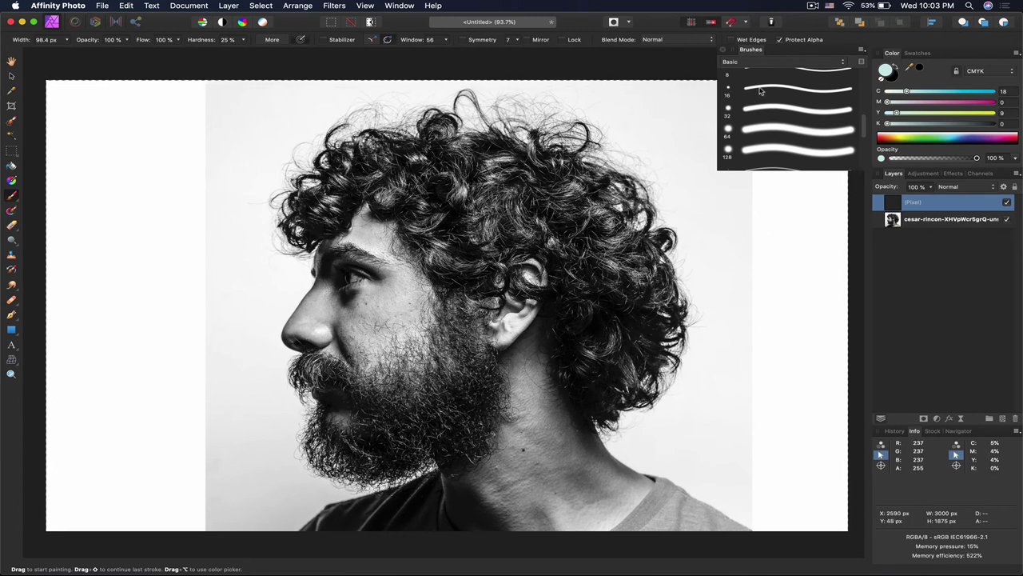
click(897, 69)
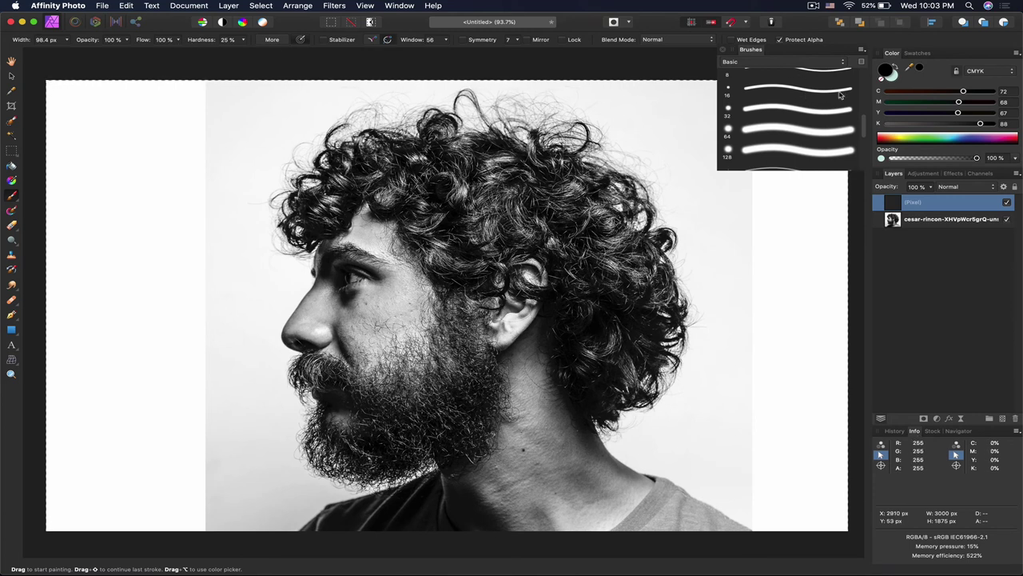
drag(829, 92, 827, 120)
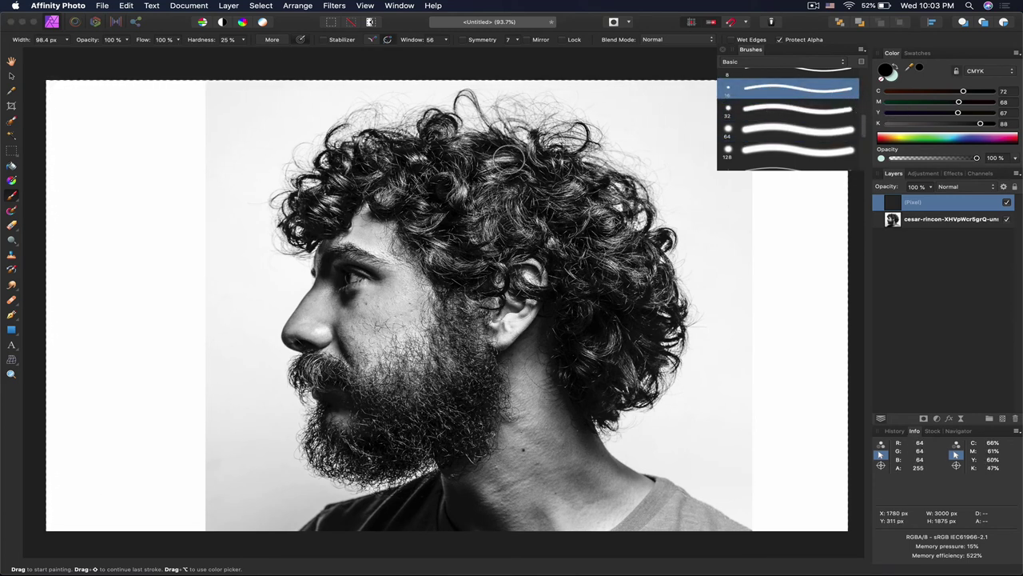
key(bracketleft)
key(bracketleft)
key(bracketleft)
key(bracketleft)
key(bracketleft)
key(bracketleft)
key(bracketleft)
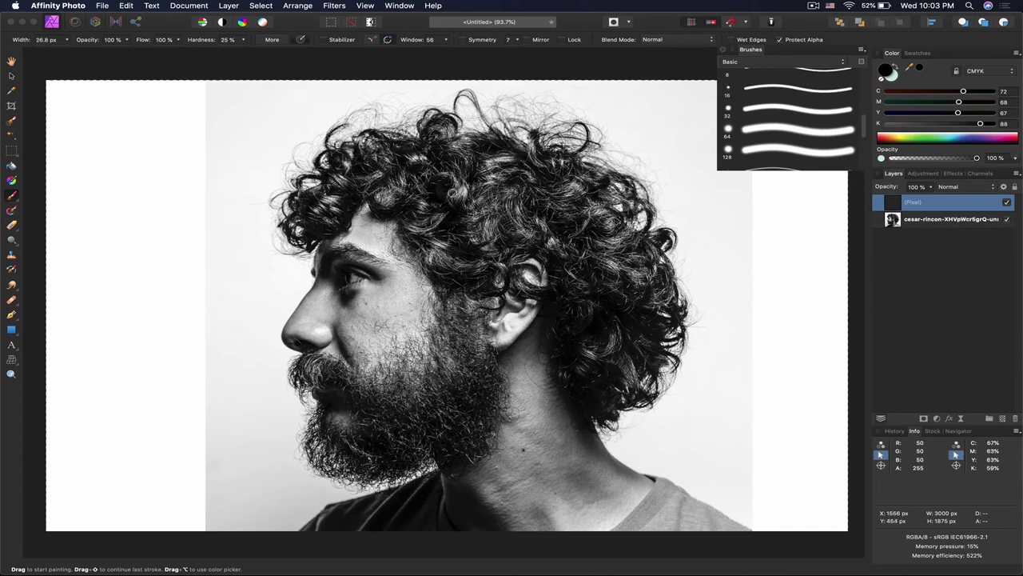
Step: Turn on Rope stabilisation, adjust its length, set the colour to red, and choose the 32 px brush
click(324, 41)
click(372, 40)
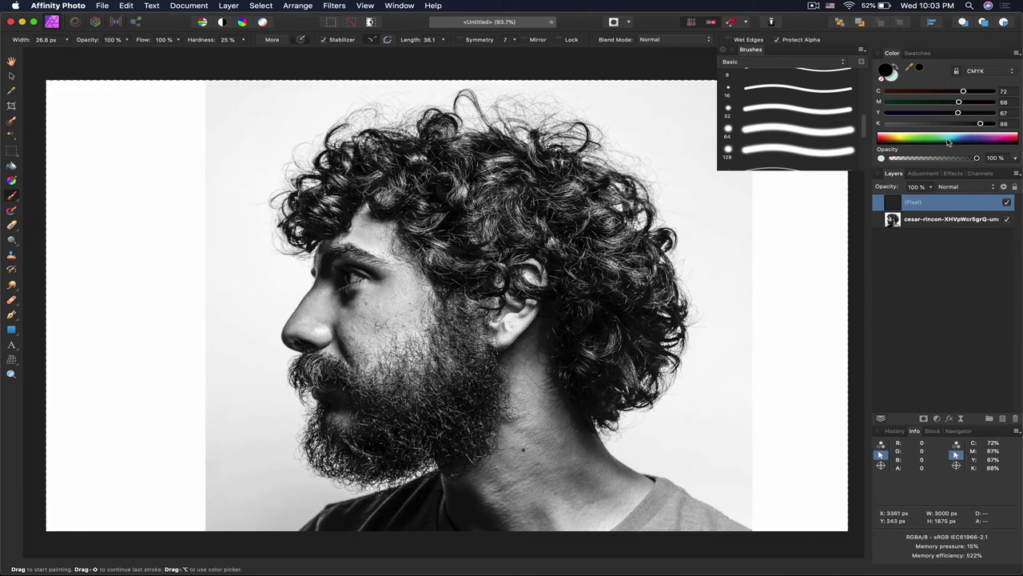
drag(888, 142, 878, 142)
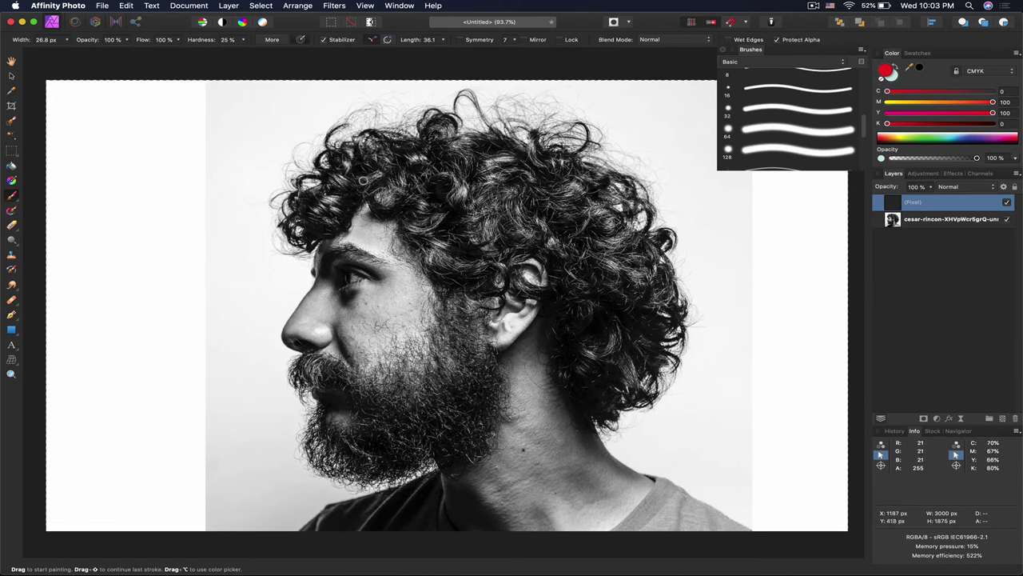
click(444, 40)
click(812, 110)
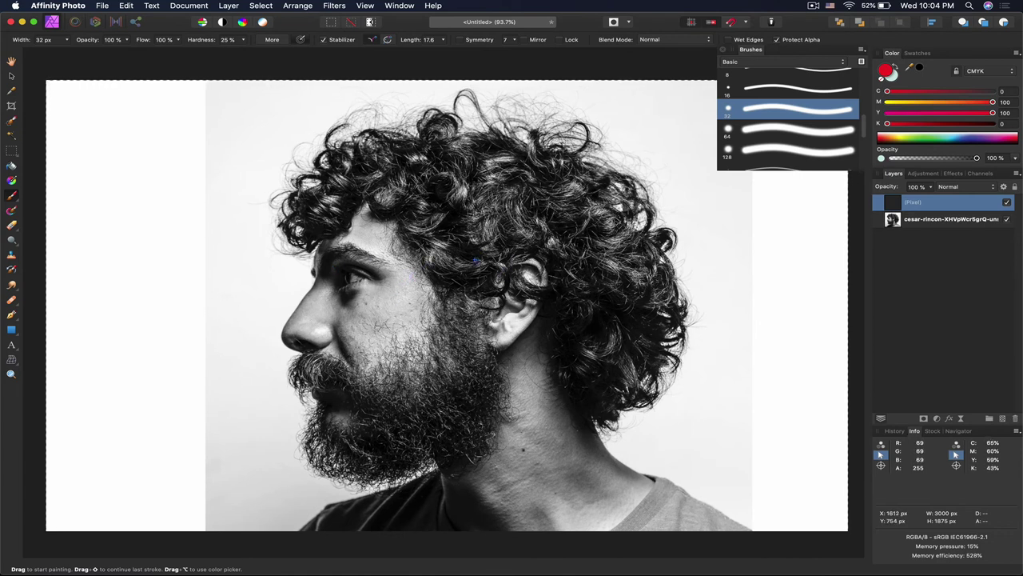
click(772, 135)
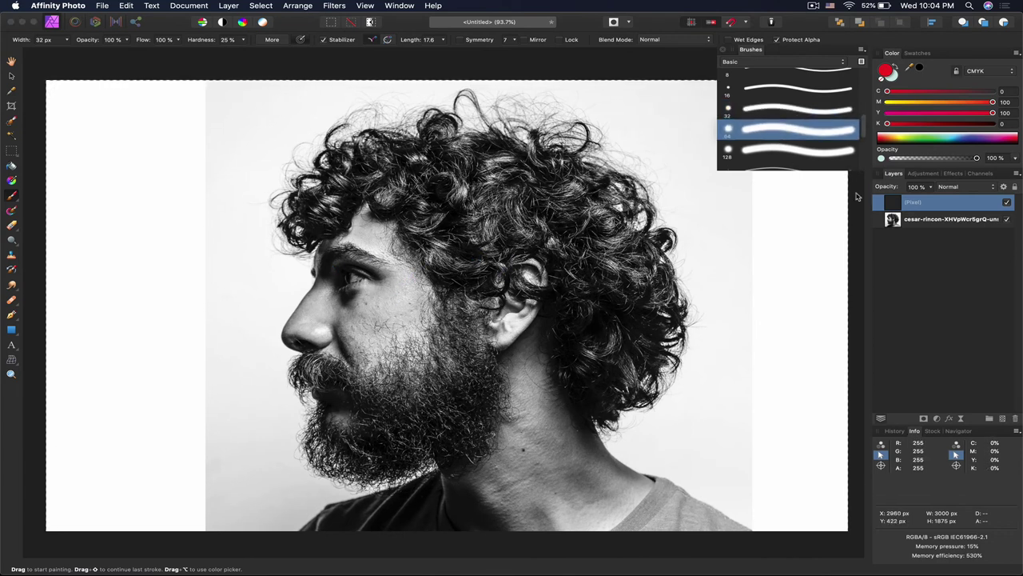
Step: On the empty pixel layer, set width 14.2 px and trace the forehead, nose and beard edge in red
click(962, 221)
click(951, 206)
drag(365, 182, 344, 206)
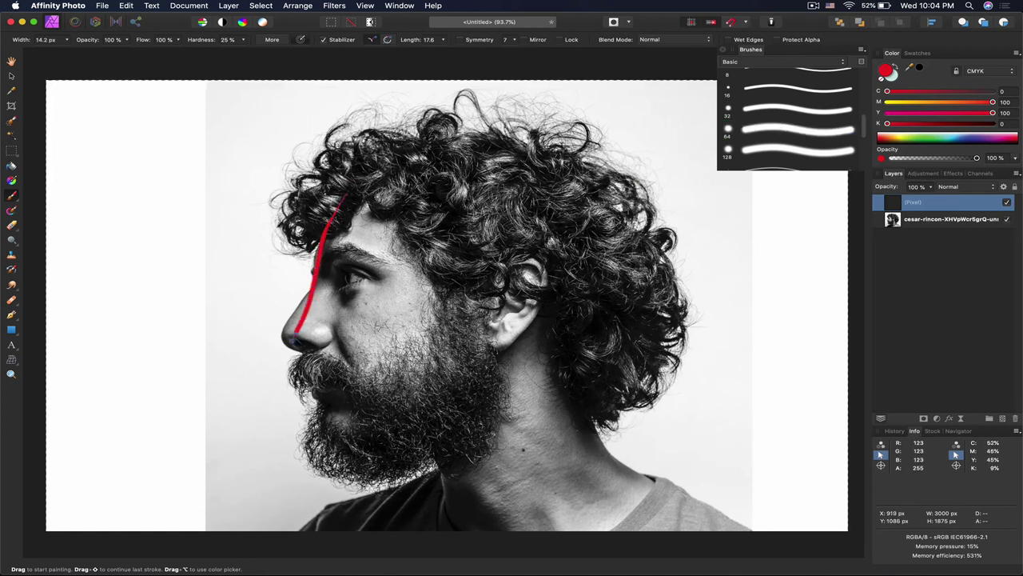
drag(358, 193, 290, 319)
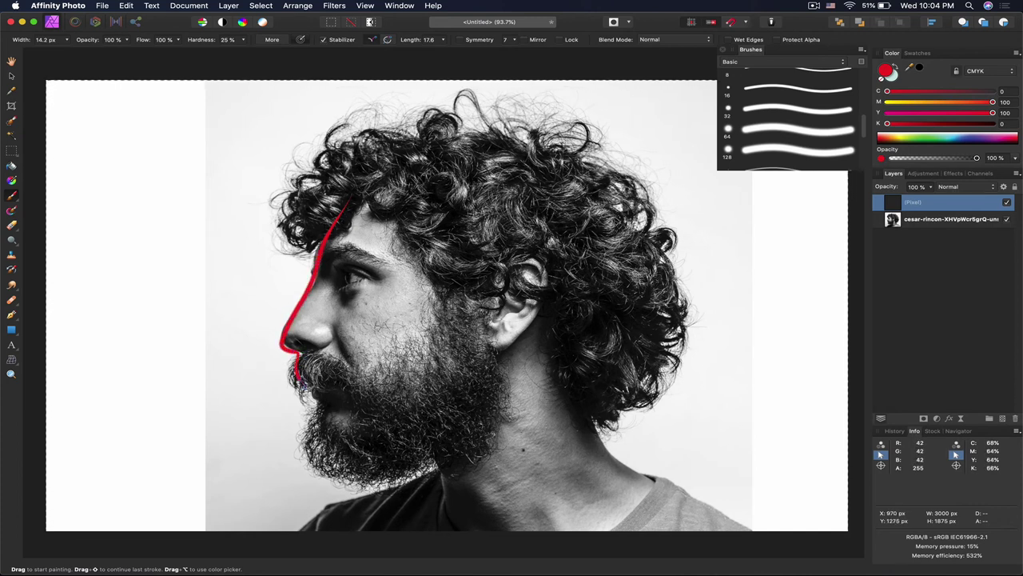
mouse_move(323, 396)
mouse_down()
mouse_move(315, 460)
mouse_move(333, 481)
mouse_move(378, 480)
mouse_move(444, 442)
mouse_move(453, 498)
mouse_up()
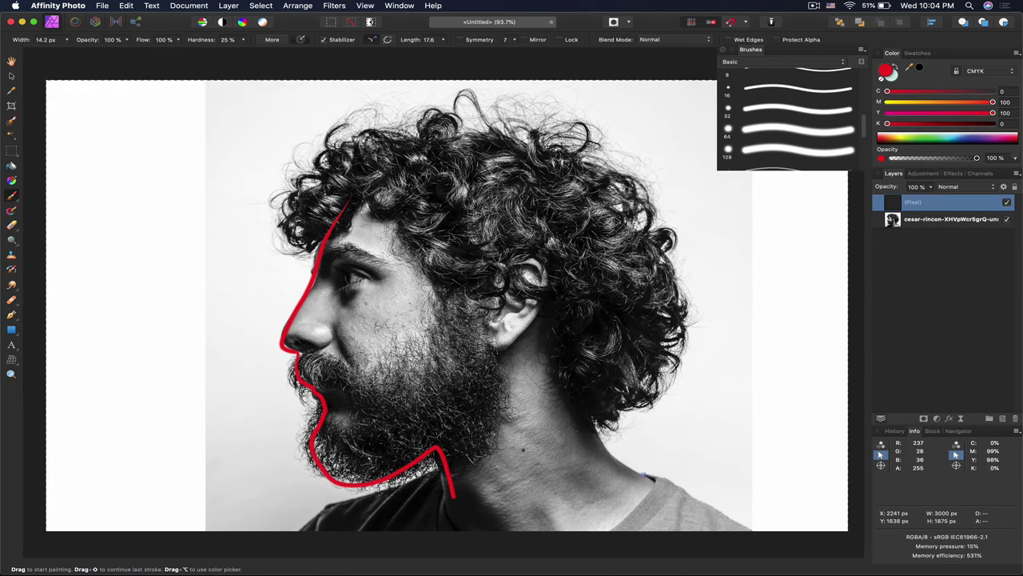
Step: Trace the neck, eyebrow and nose-to-beard line, toggle the photo to check, then undo
mouse_move(585, 444)
mouse_down()
mouse_move(552, 381)
mouse_move(596, 395)
mouse_move(632, 378)
mouse_move(661, 320)
mouse_move(646, 266)
mouse_move(602, 209)
mouse_move(552, 177)
mouse_move(486, 156)
mouse_move(411, 150)
mouse_move(348, 160)
mouse_move(313, 180)
mouse_move(301, 212)
mouse_move(331, 203)
mouse_up()
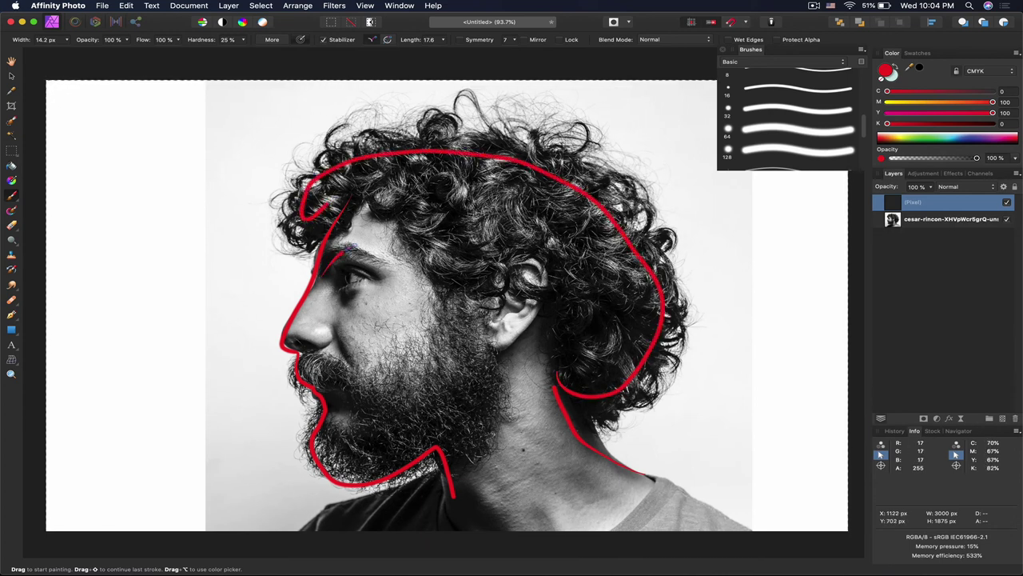
drag(349, 248, 384, 260)
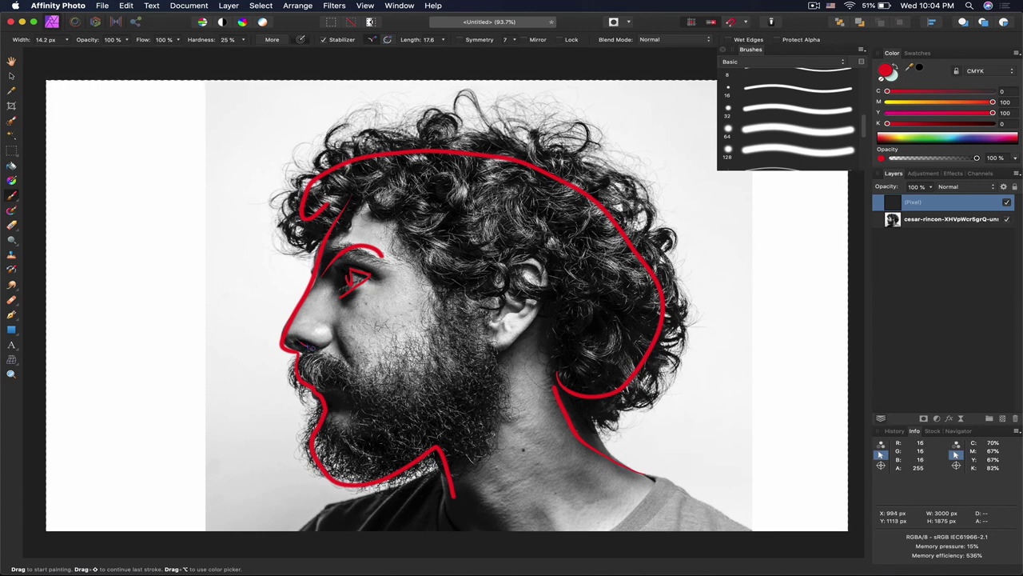
drag(337, 334, 364, 372)
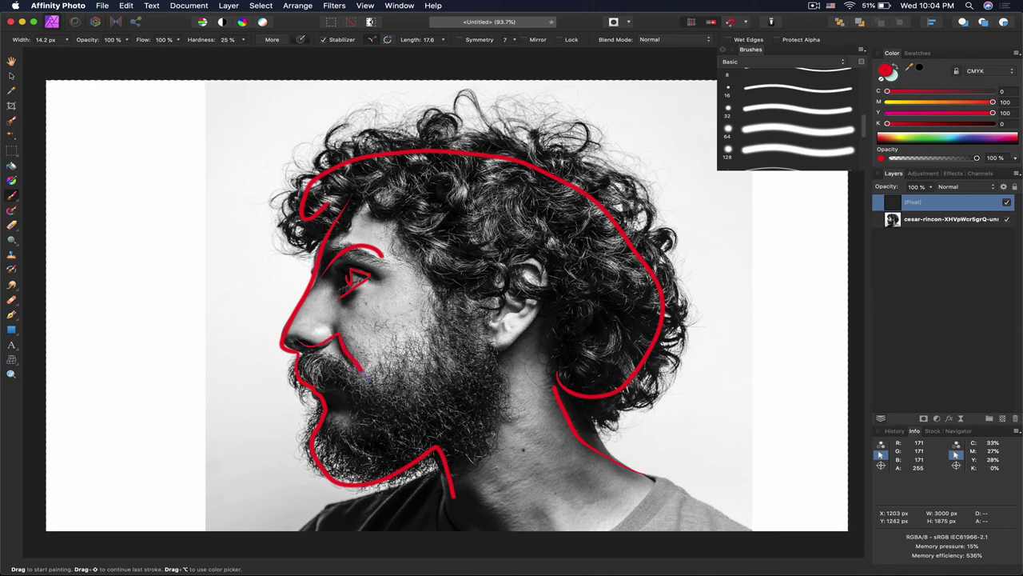
click(1007, 219)
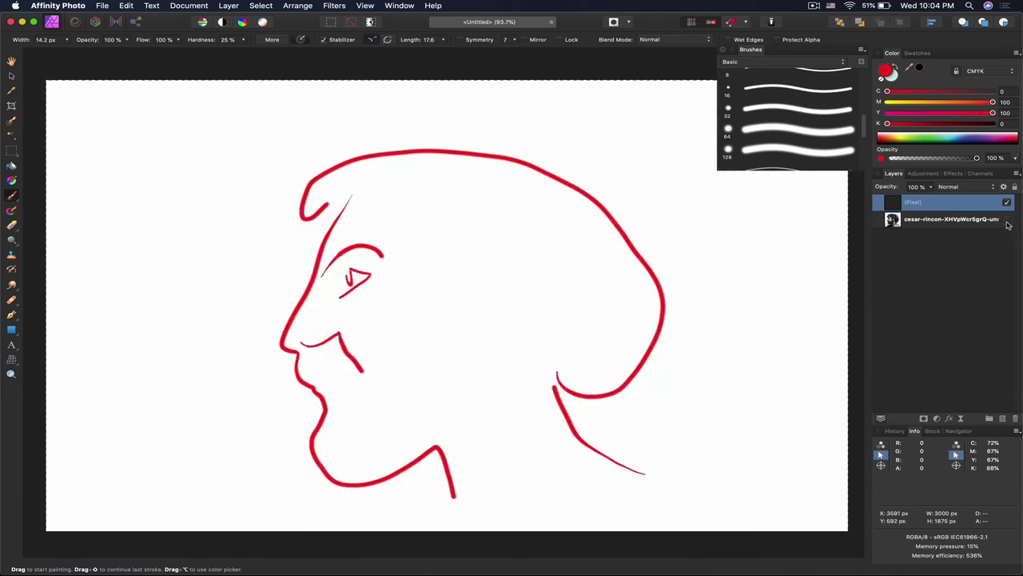
click(1007, 219)
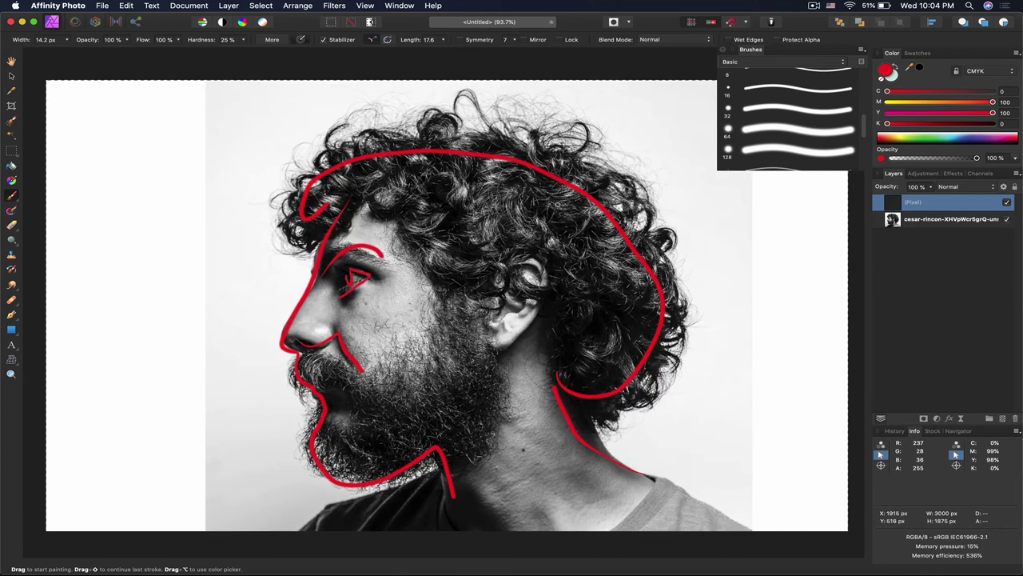
key(ctrl+z)
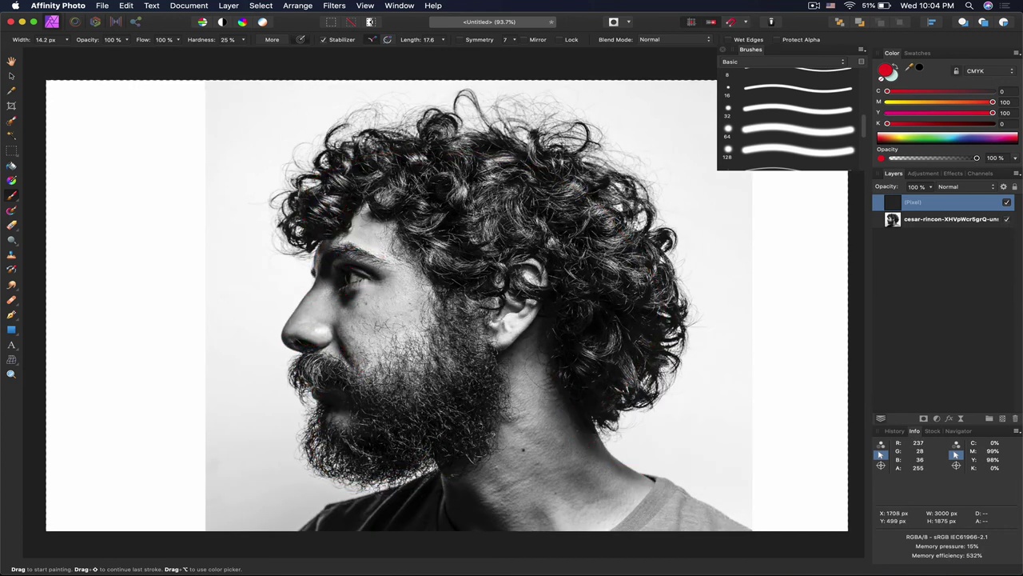
Step: Switch stabilisation to Window mode and retrace the brow, nose, beard, jaw, neck and hair in red
click(387, 40)
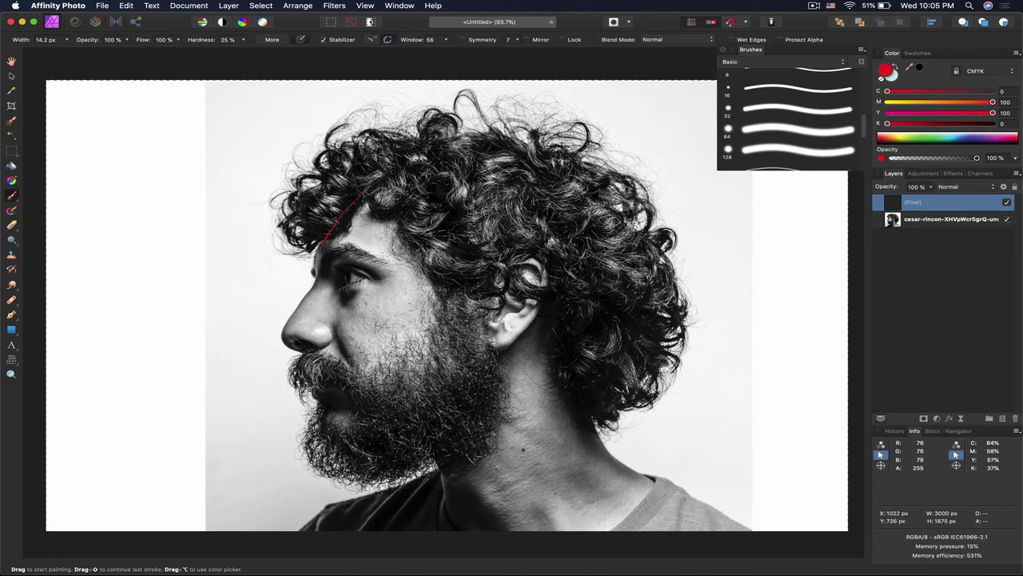
drag(319, 275, 293, 340)
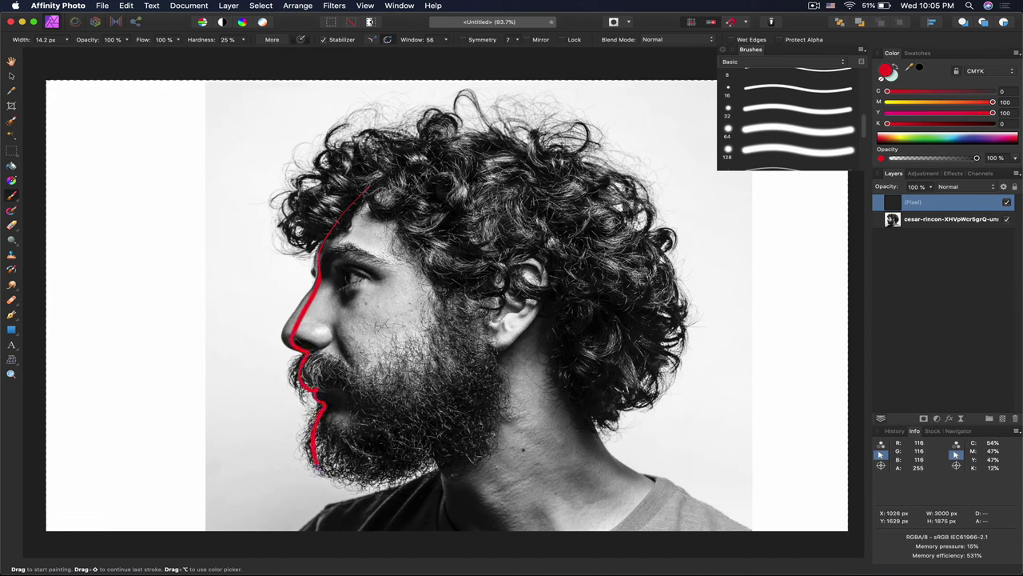
drag(320, 470, 341, 478)
drag(365, 444, 411, 430)
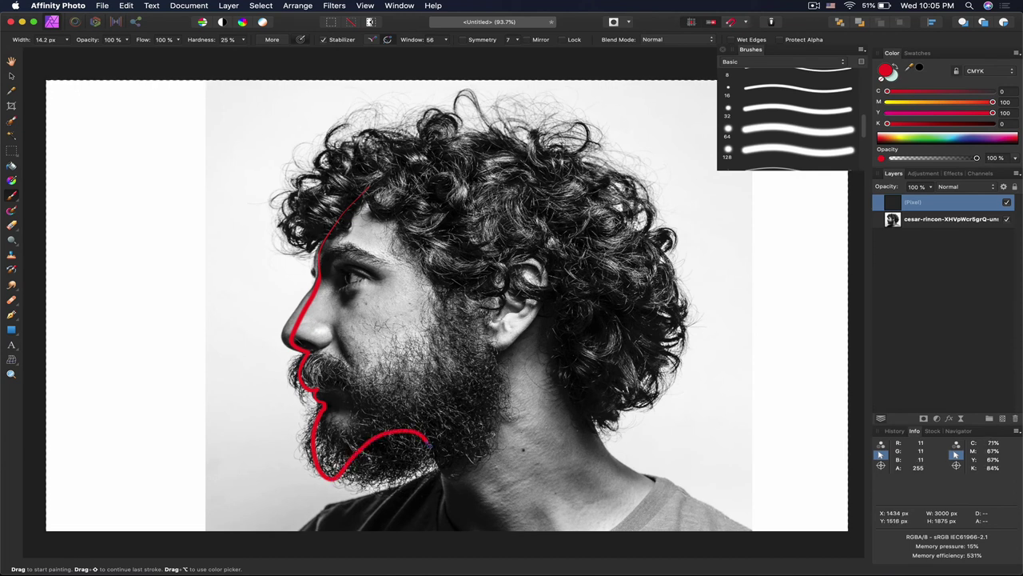
drag(438, 473, 448, 522)
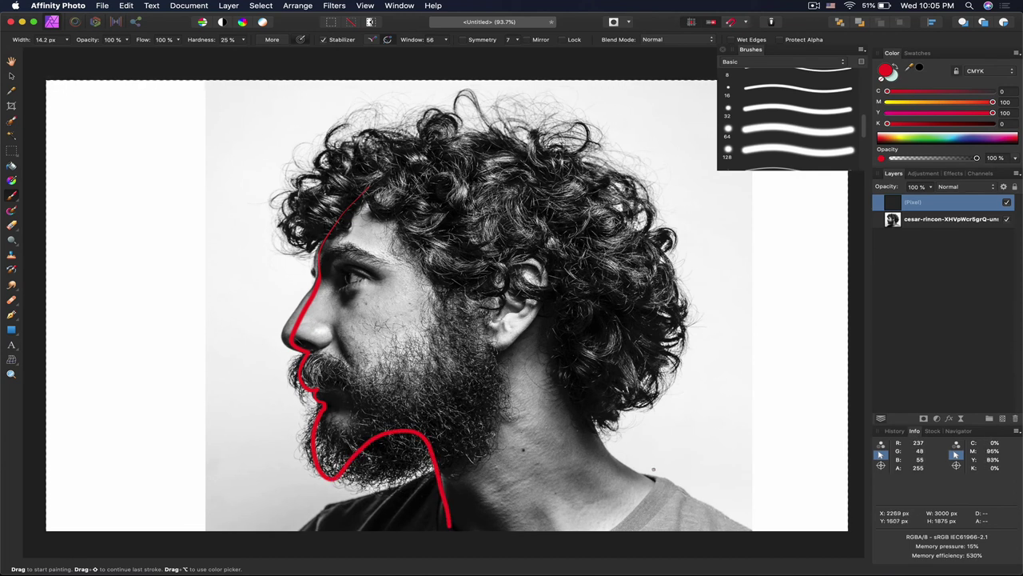
mouse_move(653, 472)
mouse_down()
mouse_move(620, 462)
mouse_move(558, 402)
mouse_move(541, 338)
mouse_up()
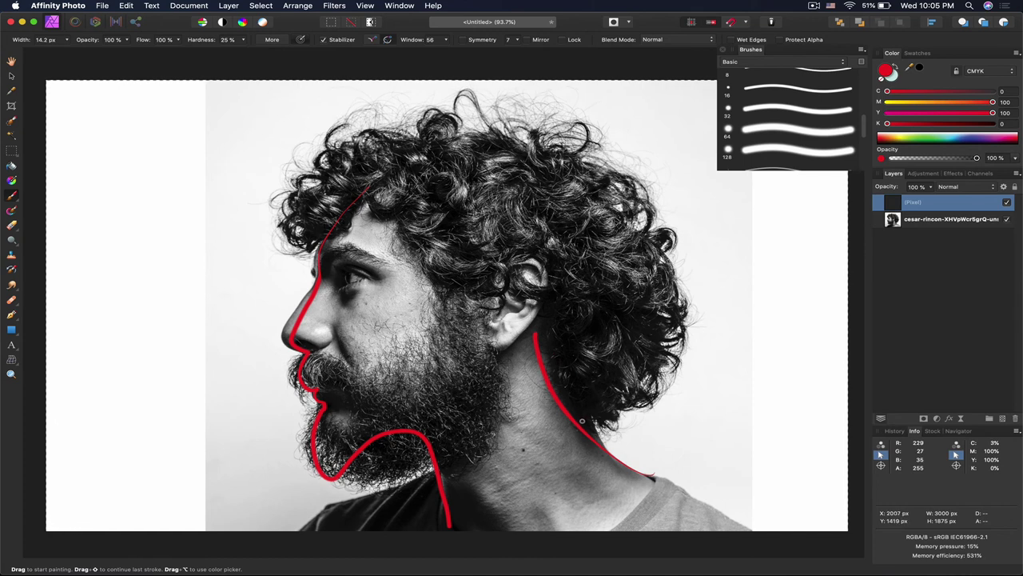
mouse_move(582, 419)
mouse_down()
mouse_move(665, 385)
mouse_move(673, 332)
mouse_move(661, 272)
mouse_move(602, 178)
mouse_move(545, 144)
mouse_move(397, 146)
mouse_move(317, 188)
mouse_move(304, 214)
mouse_move(320, 241)
mouse_up()
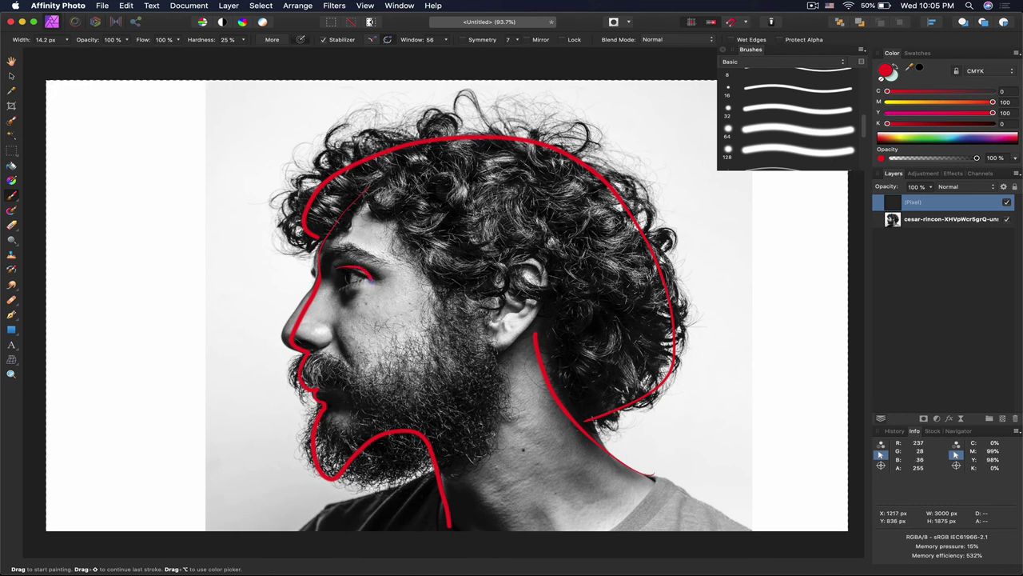
Step: Draw the lower eyelid, eyebrow and ear, toggling the photo to compare
drag(371, 277, 344, 293)
mouse_move(328, 261)
mouse_down()
mouse_move(360, 248)
mouse_move(392, 257)
mouse_up()
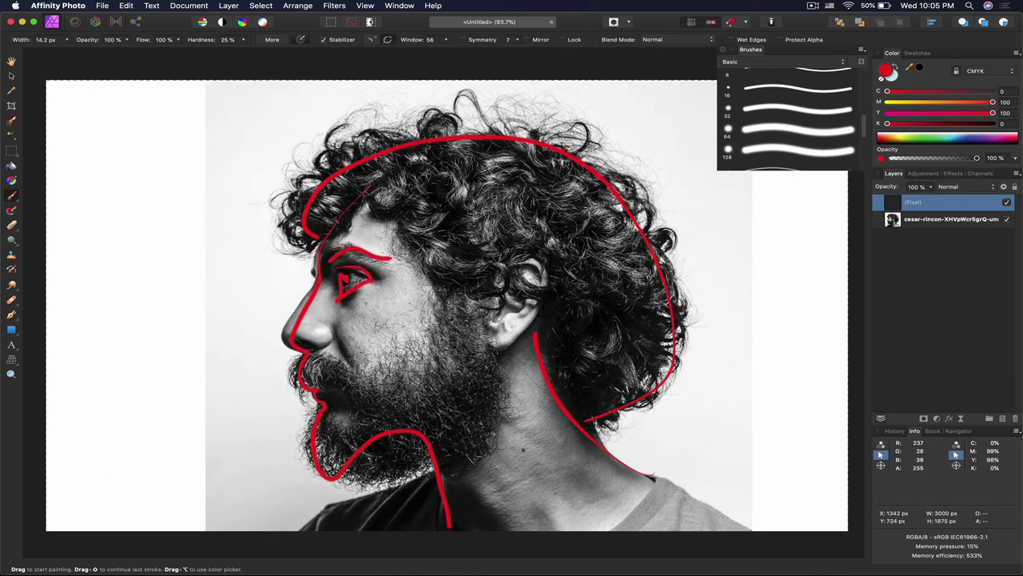
mouse_move(516, 262)
mouse_down()
mouse_move(541, 282)
mouse_move(522, 319)
mouse_move(483, 340)
mouse_up()
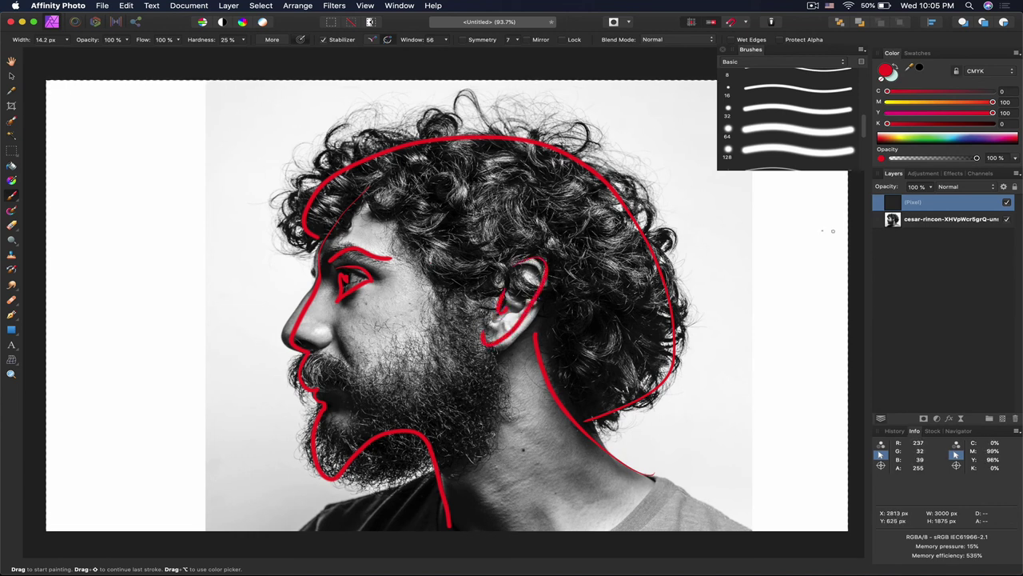
click(1006, 221)
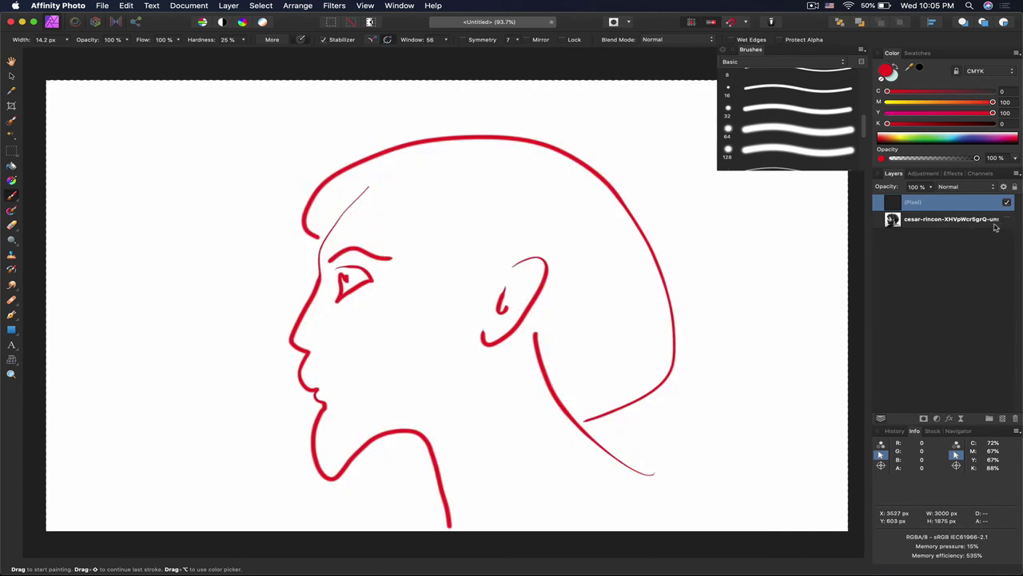
click(1007, 221)
click(1006, 221)
click(1006, 221)
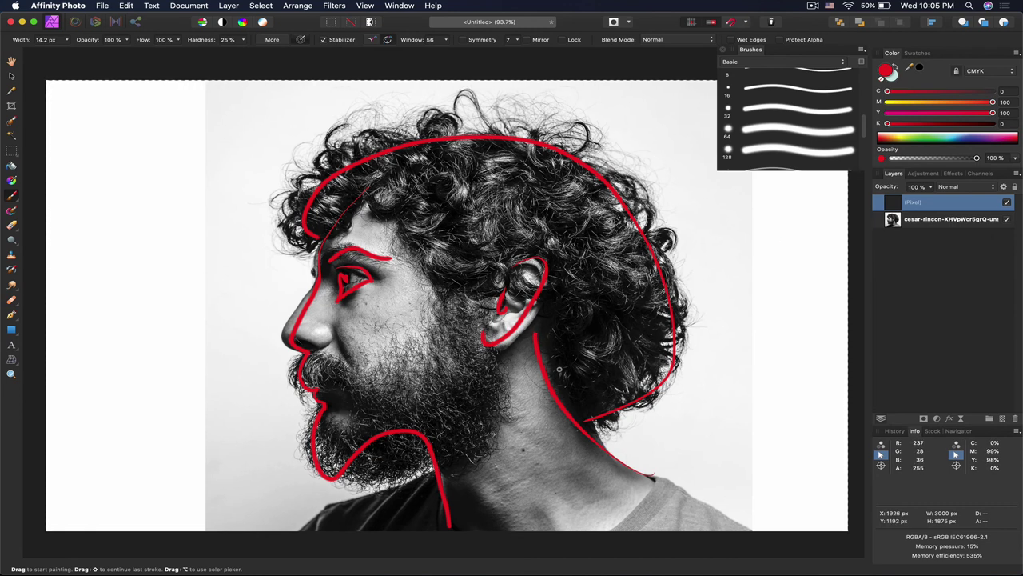
Step: Add the collar curve and cheek-moustache line, then hide the photo to show the sketch alone
mouse_move(649, 474)
mouse_down()
mouse_move(640, 499)
mouse_move(584, 524)
mouse_move(554, 465)
mouse_up()
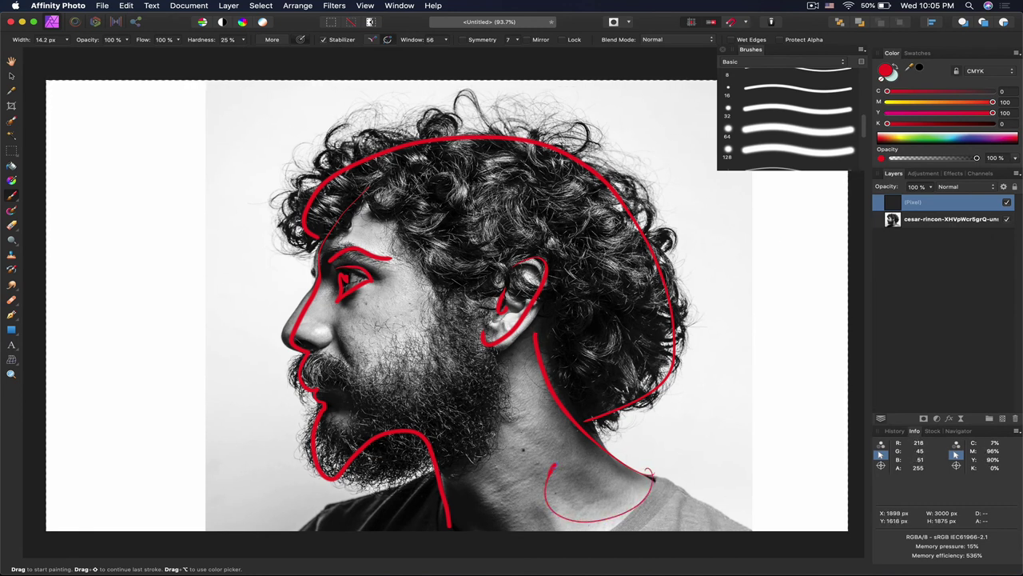
mouse_move(427, 285)
mouse_down()
mouse_move(431, 302)
mouse_move(360, 374)
mouse_move(303, 376)
mouse_move(352, 383)
mouse_move(434, 417)
mouse_up()
click(1006, 203)
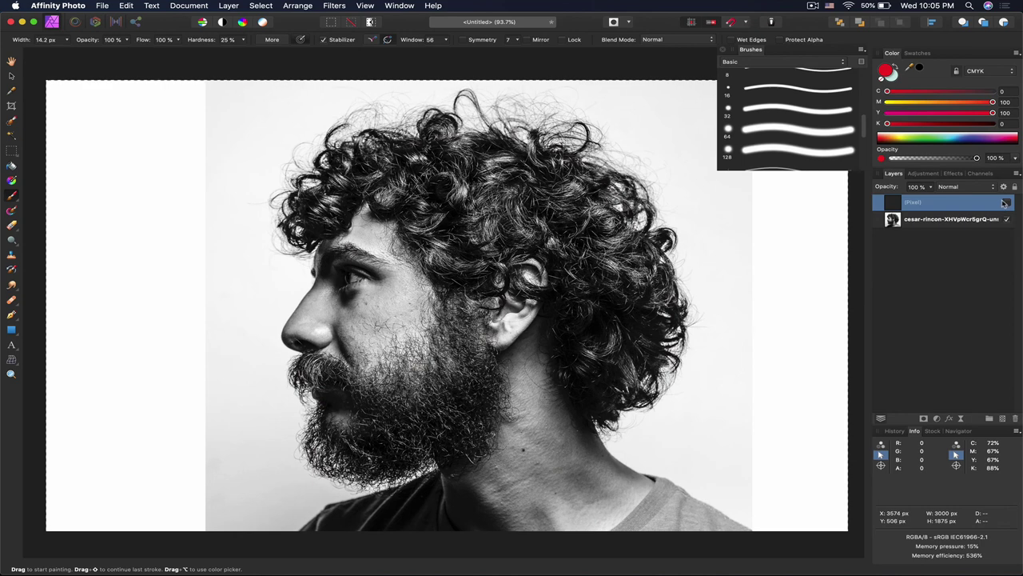
click(1007, 203)
click(1007, 220)
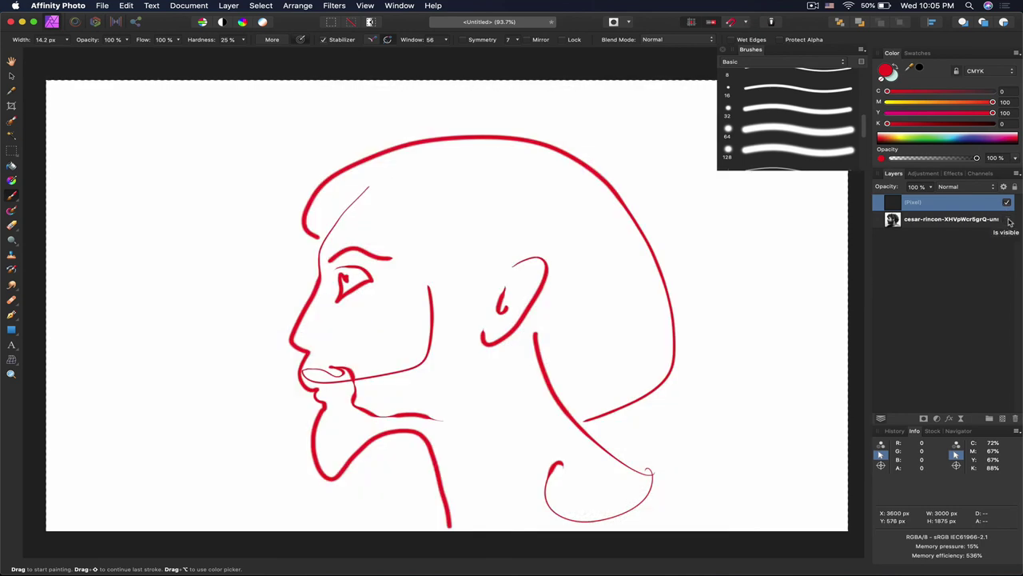